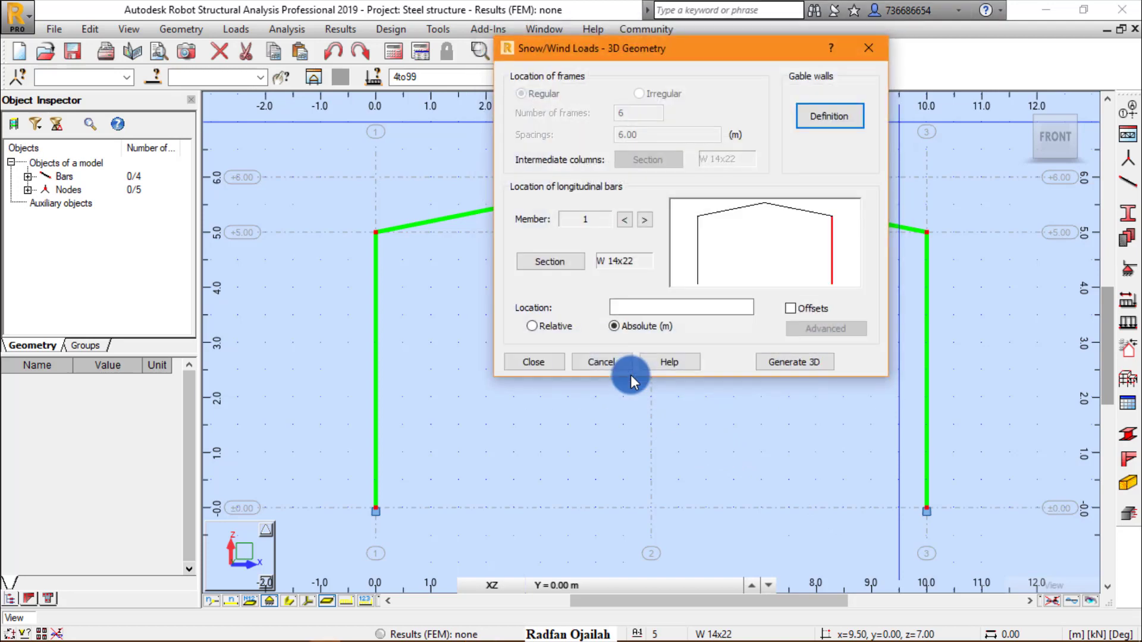
- Add the W 5x16 steel section from the AISC 14.0 database and assign it to the longitudinal bars
double_click(620, 272)
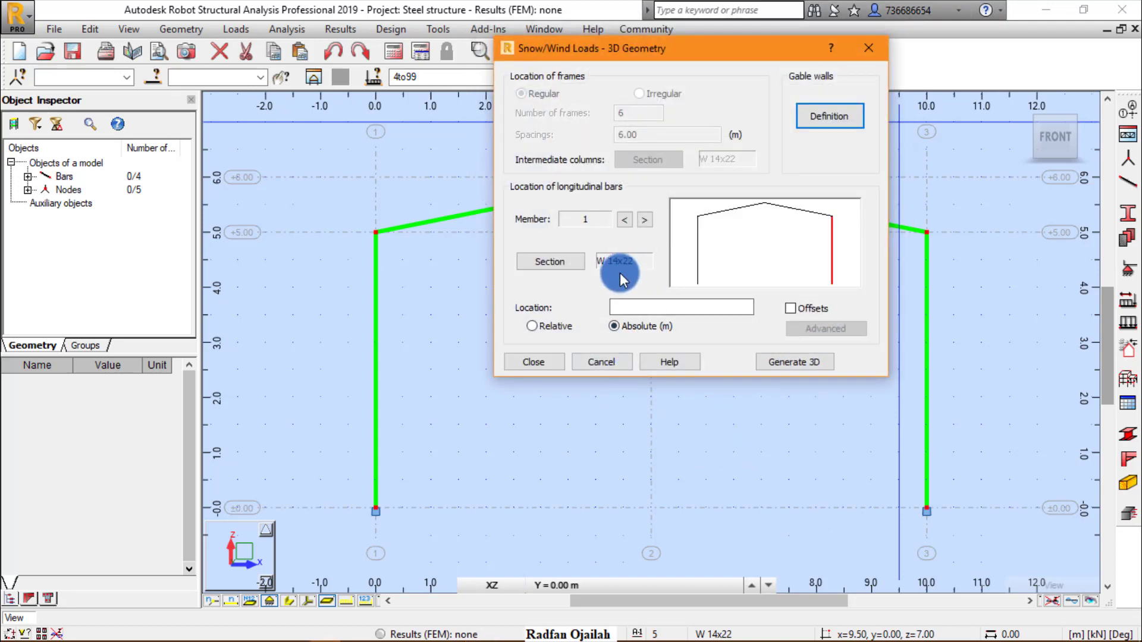
click(559, 263)
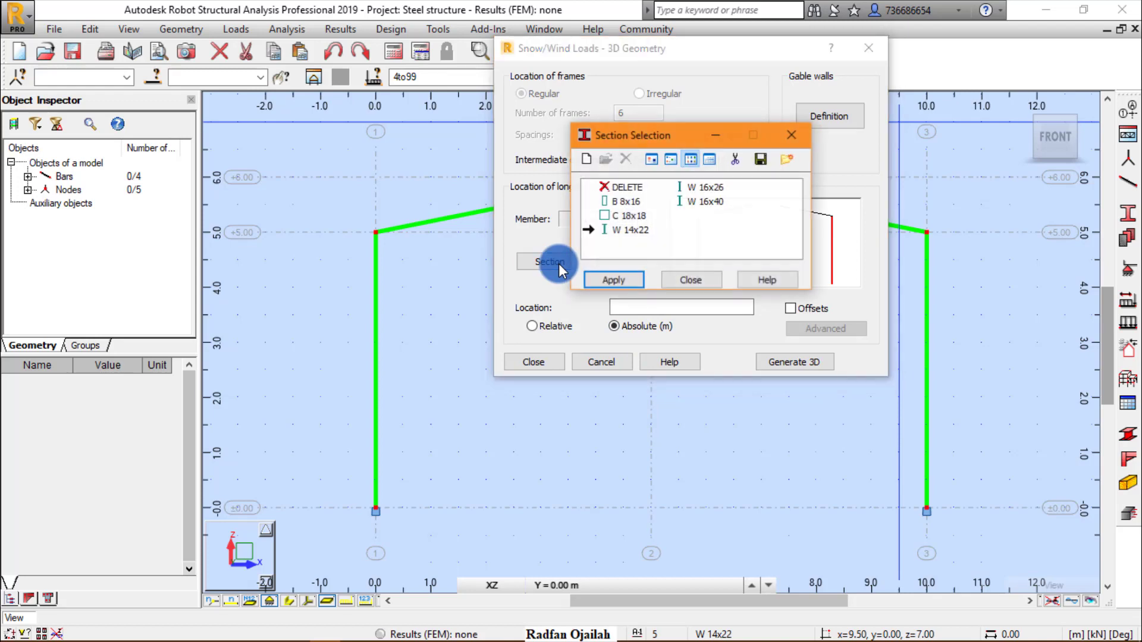
click(651, 236)
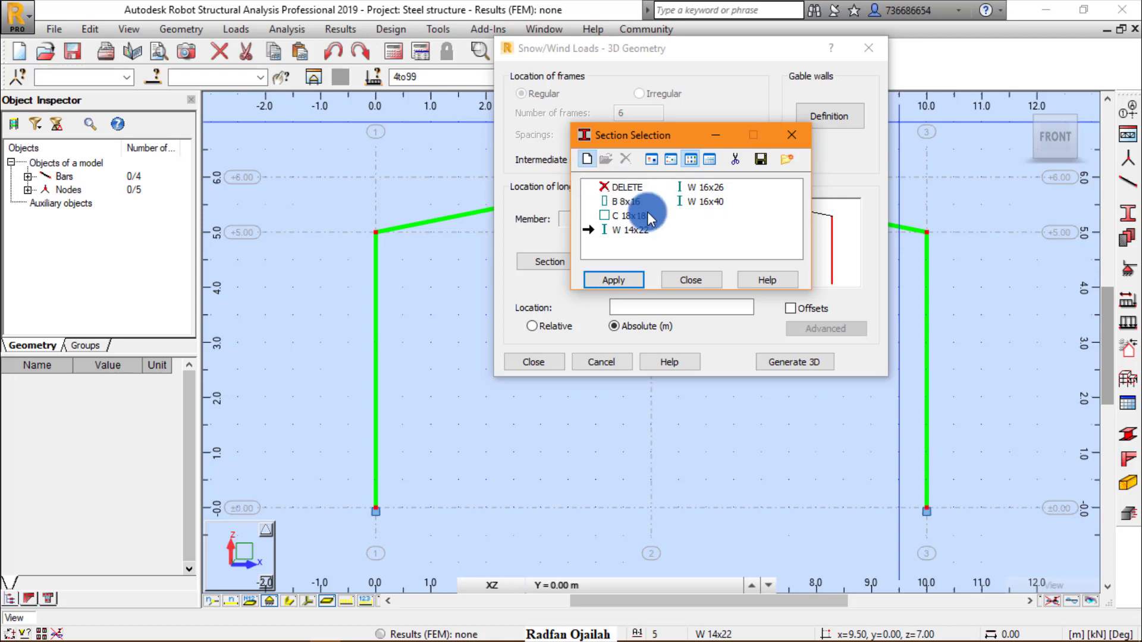
click(590, 161)
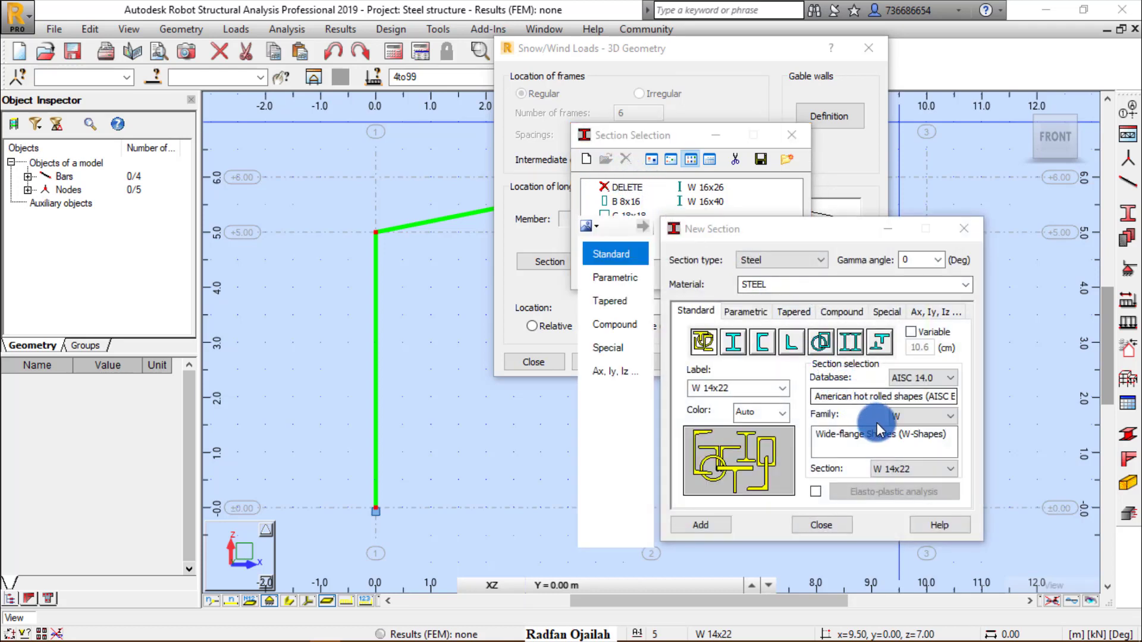
click(915, 470)
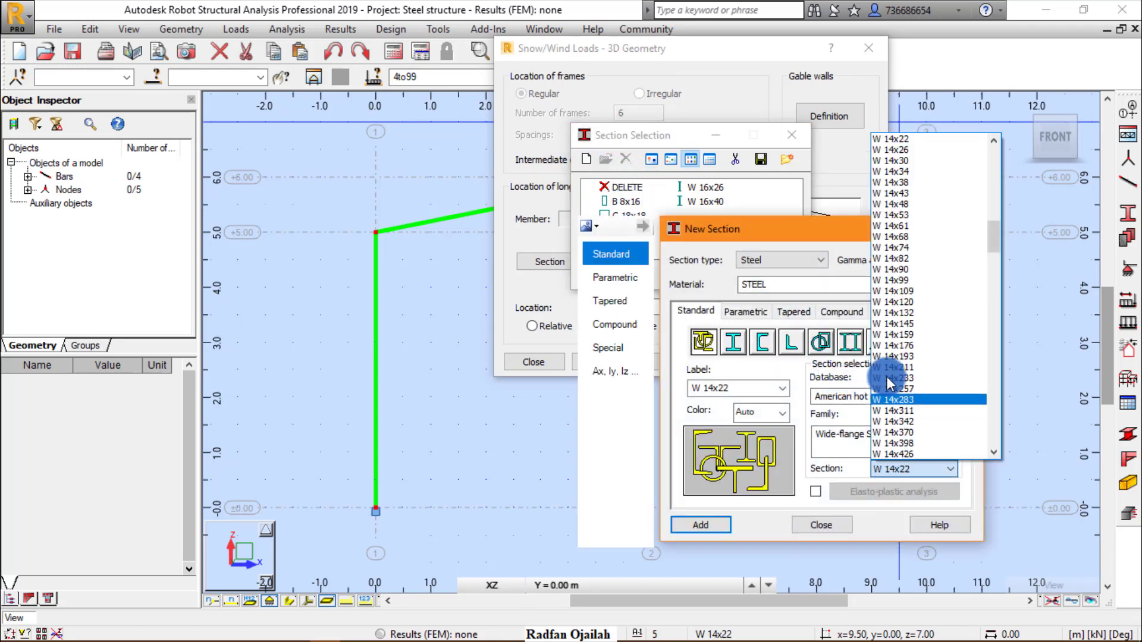
drag(994, 179, 990, 134)
click(893, 150)
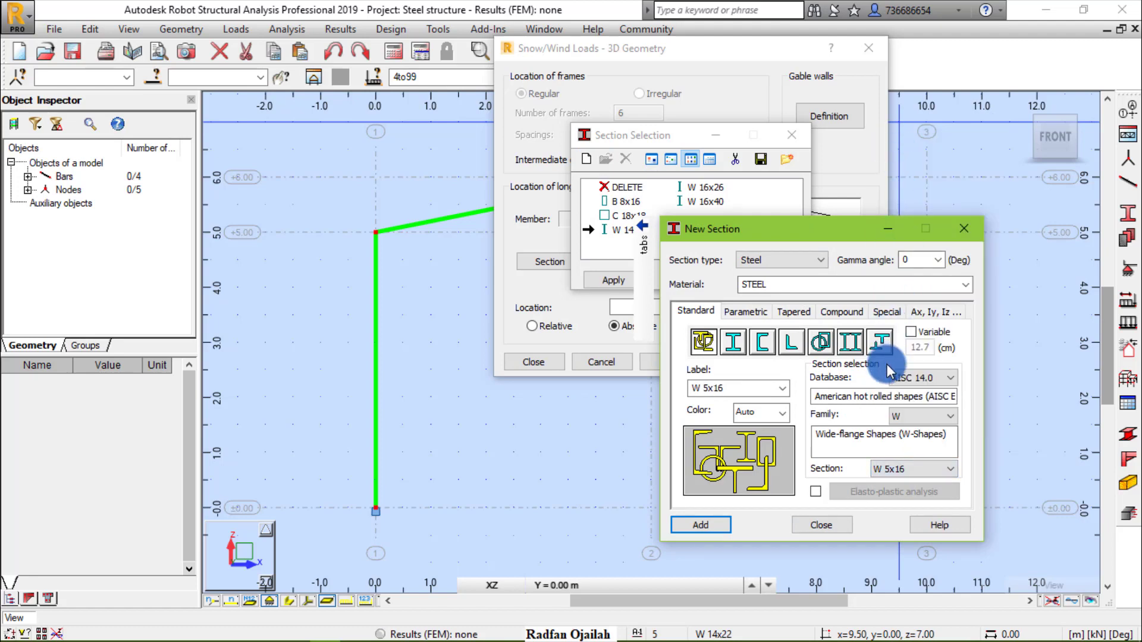
click(704, 524)
click(820, 525)
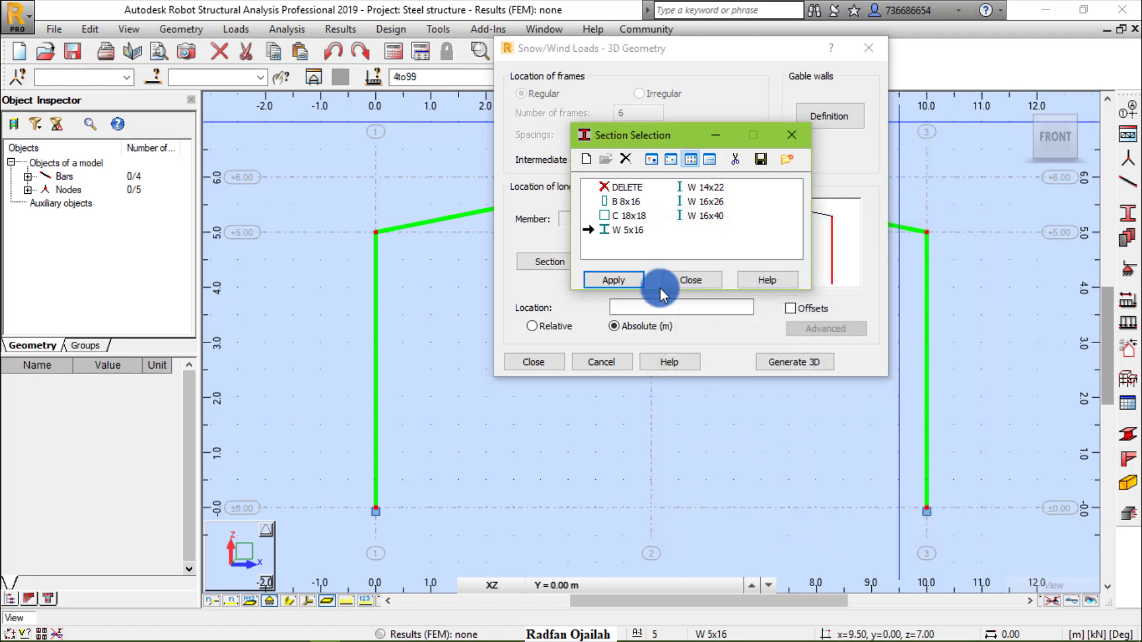
click(629, 282)
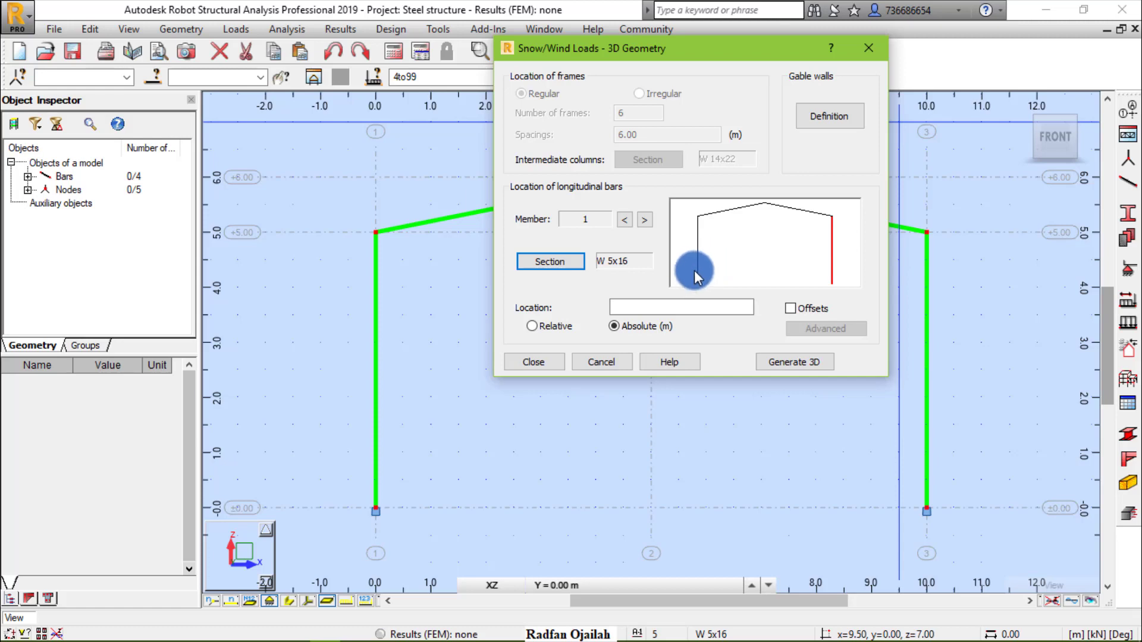
- Locate longitudinal bars on the frame's left column at absolute positions 1, 2, 3, 4 and 5 m
click(683, 301)
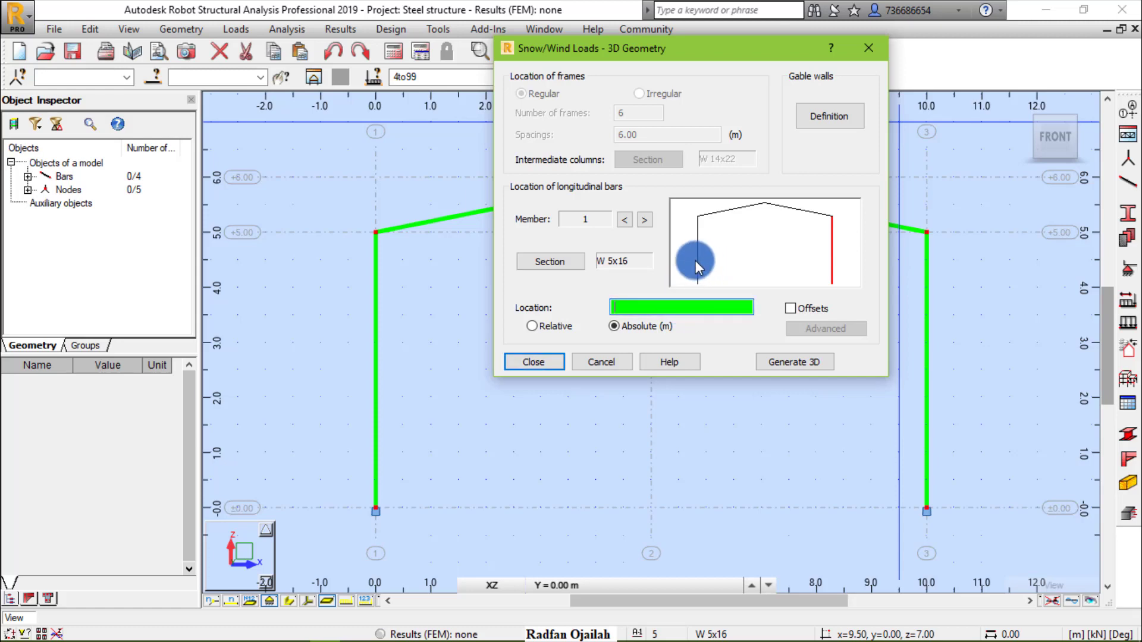
click(698, 261)
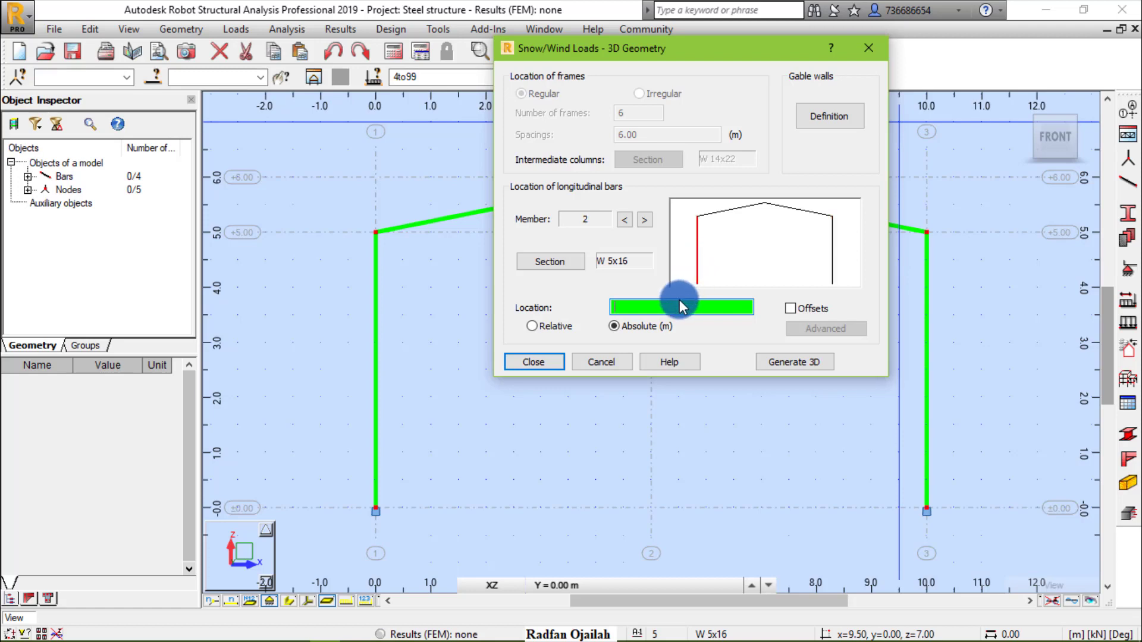
text(1,2,3,4,5)
- Locate longitudinal bars on the left rafter at absolute positions 0.5, 1, 1.5, 2, 2.5, 3, 3.5, 4, 4.5 and 4.9 m
click(744, 209)
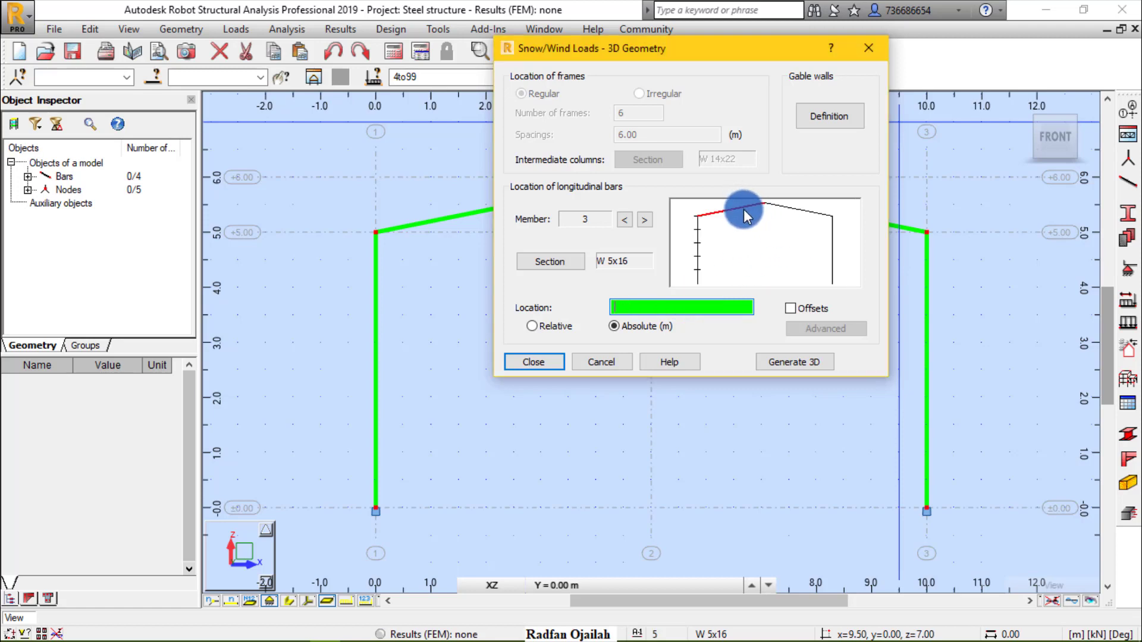
click(673, 308)
text(0.5,1,1.5)
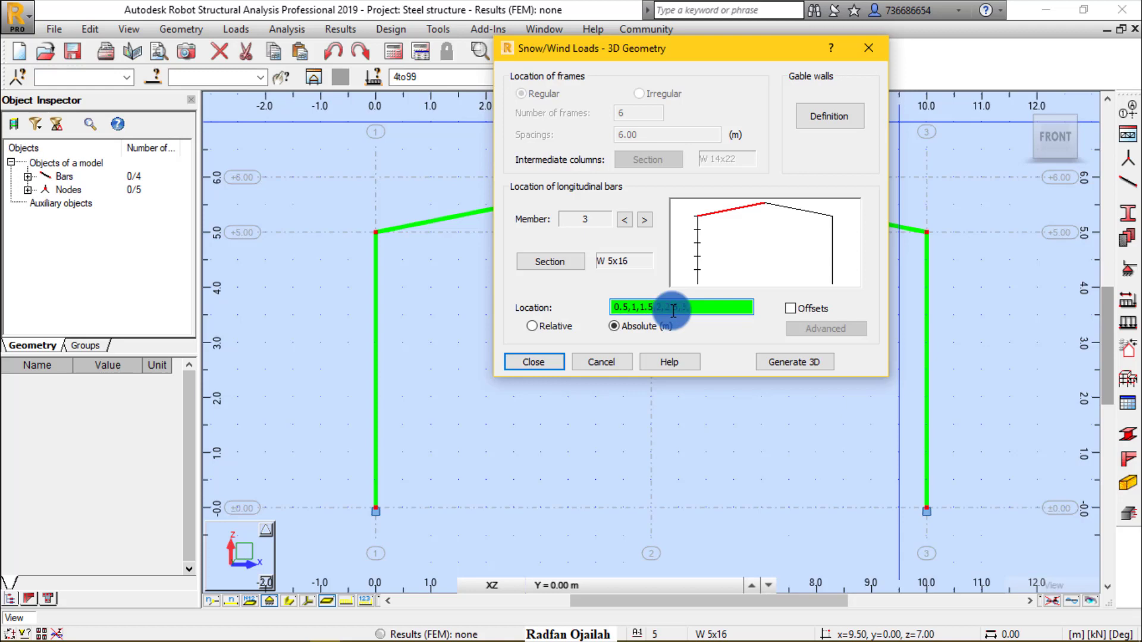
text(,2,2.5,3,3.5,4,4.5,4.9)
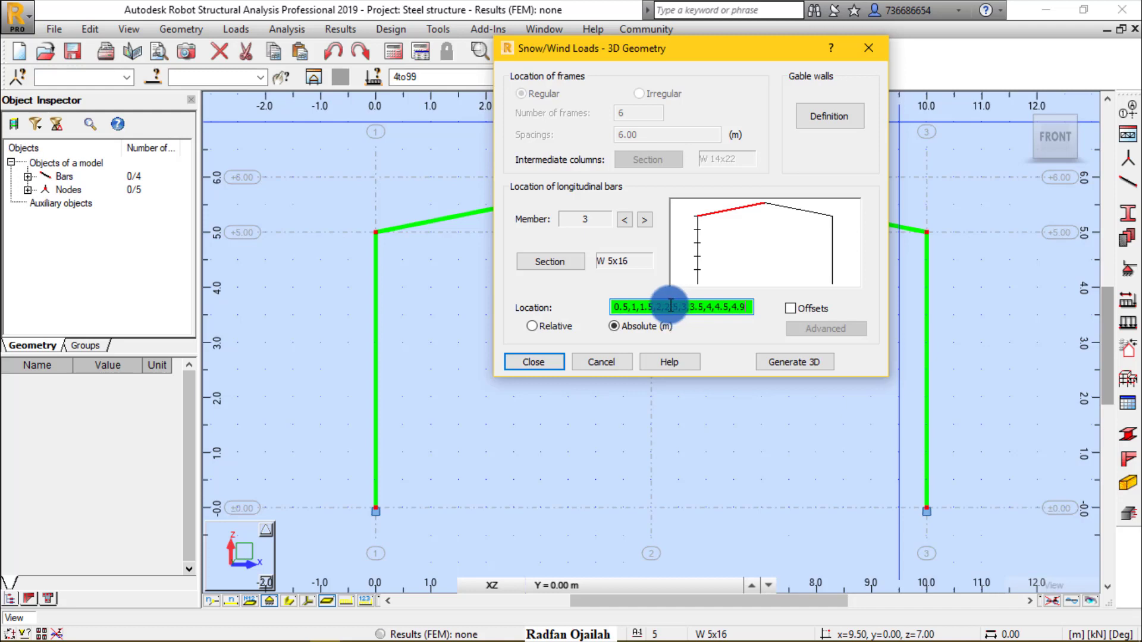
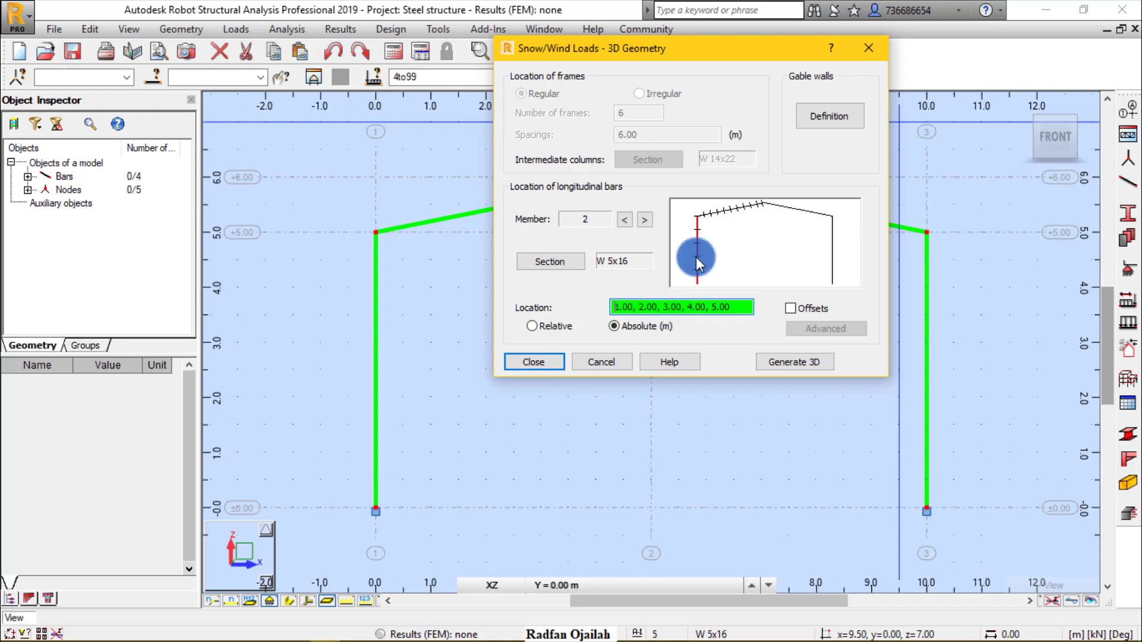
- Copy the left column's bar locations to the right column, and locate right rafter bars at 0.1 m and every 0.5 m from 0.5 m
double_click(740, 313)
key(ctrl+c)
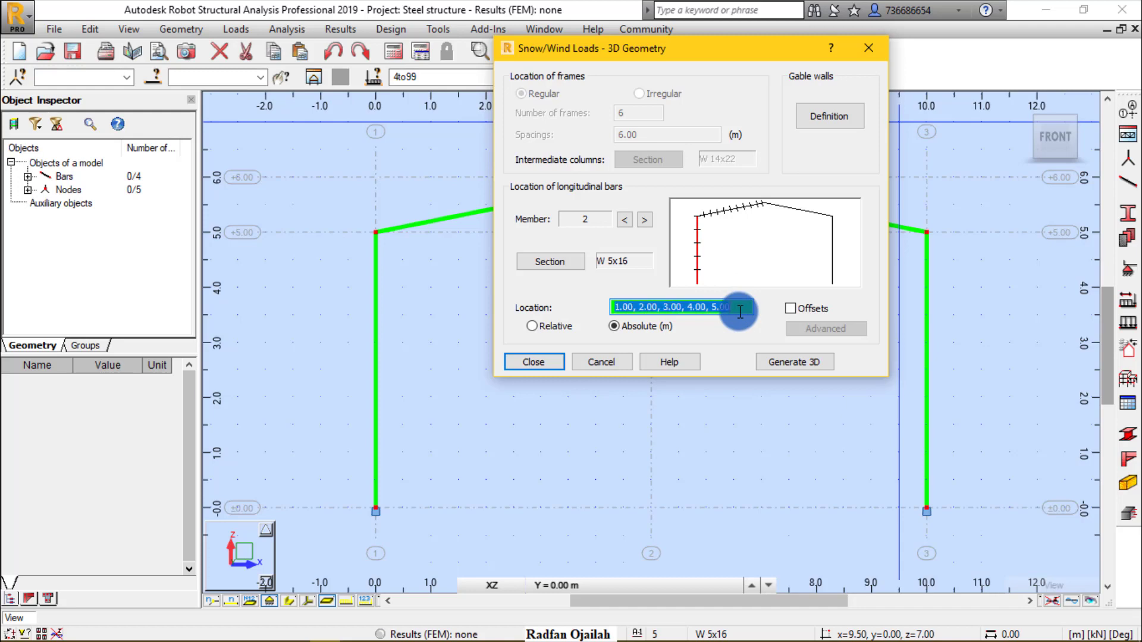
click(832, 274)
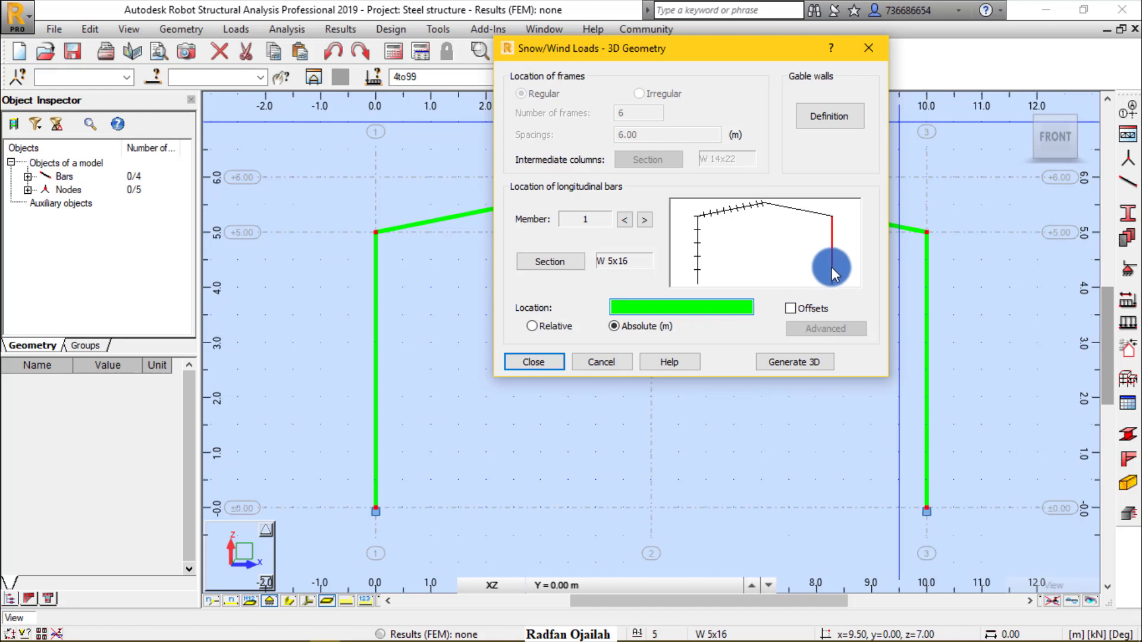
key(ctrl+v)
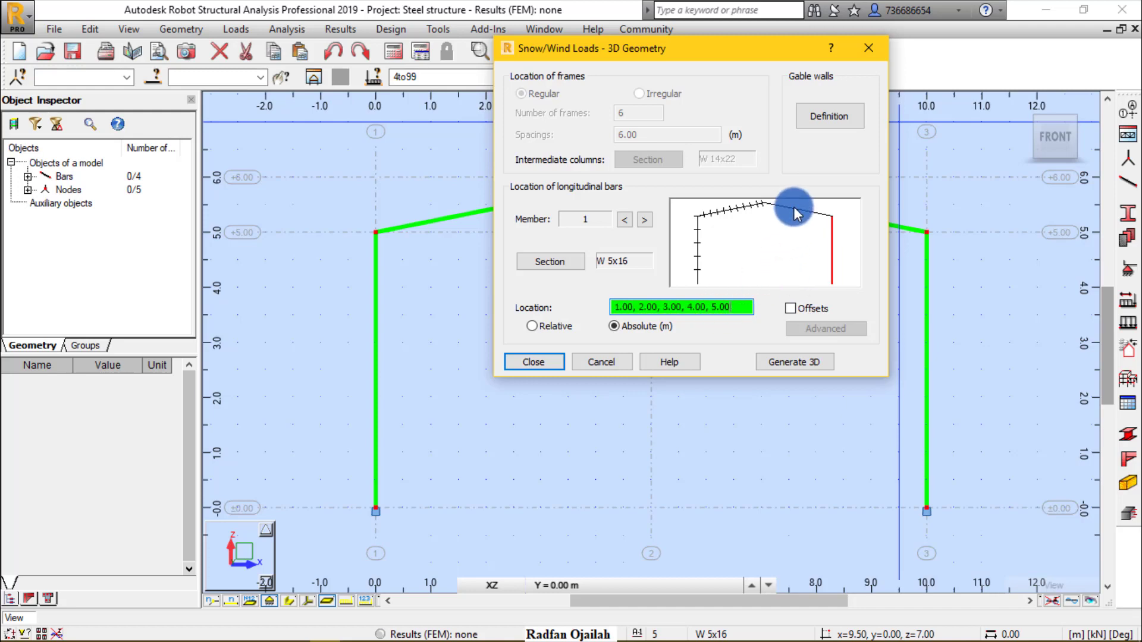
click(797, 281)
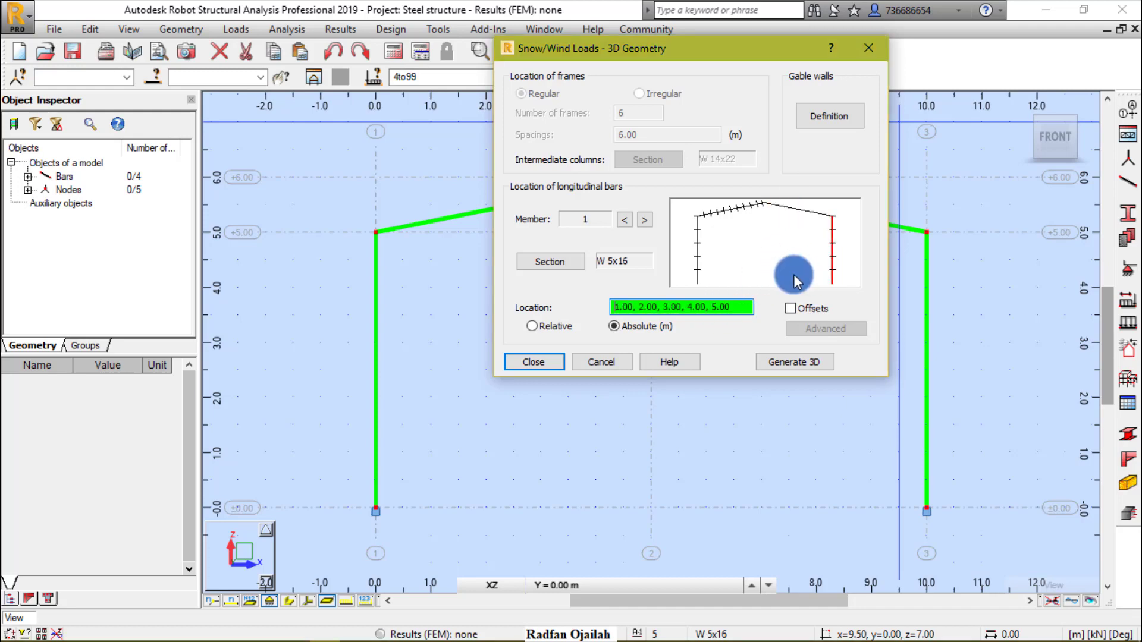
click(790, 207)
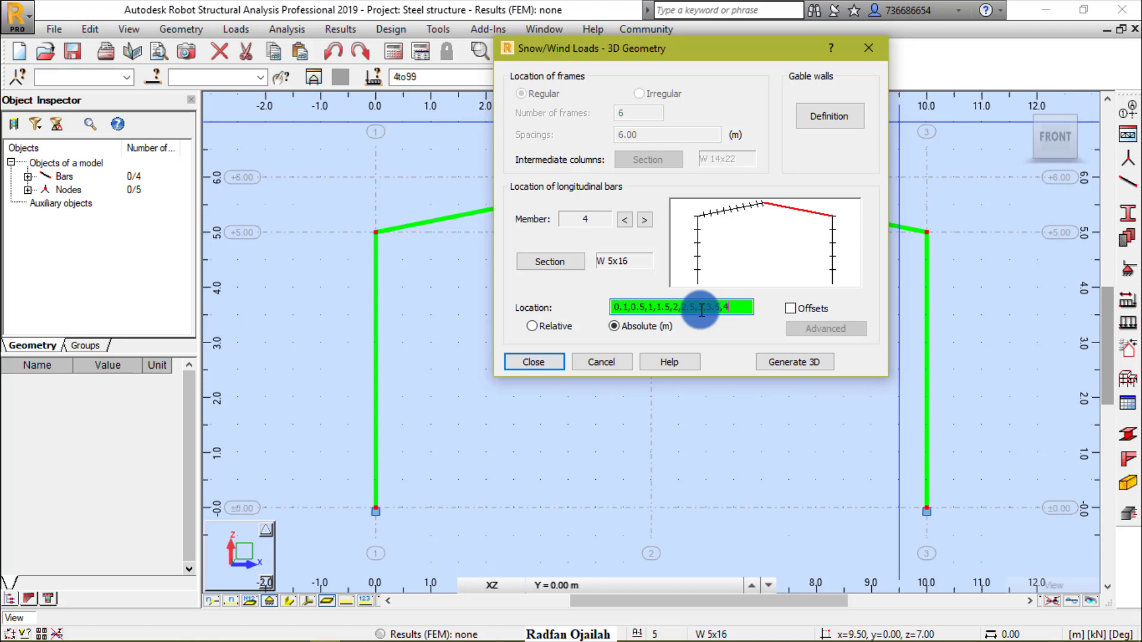
click(721, 231)
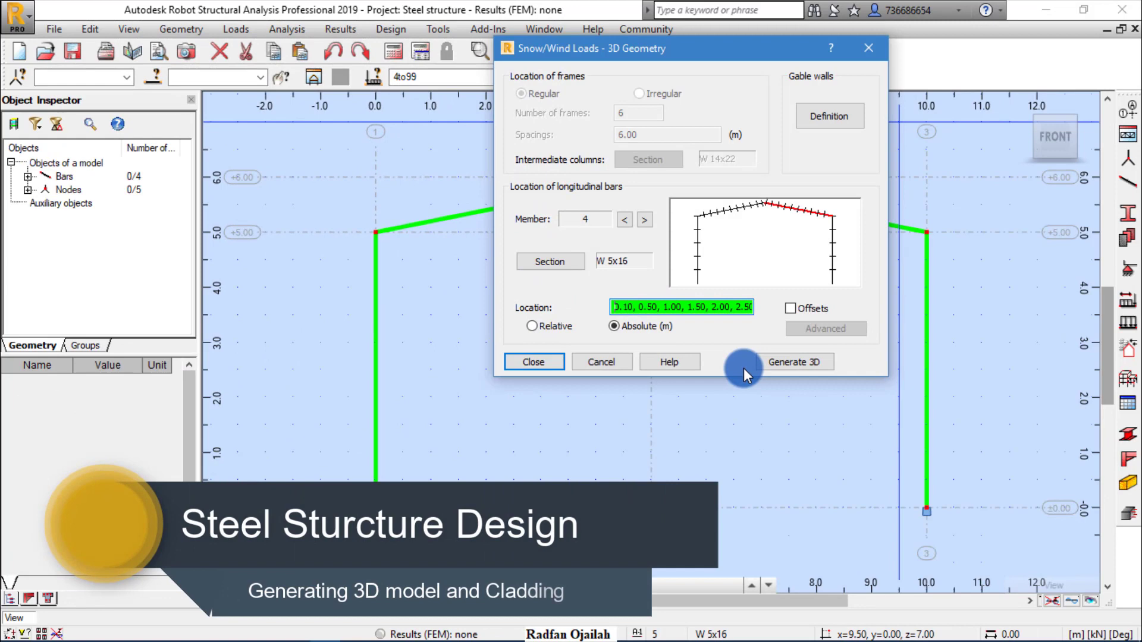
- Generate the 3D structure, saving the 2D frame definition, and close both snow/wind load reports
click(782, 365)
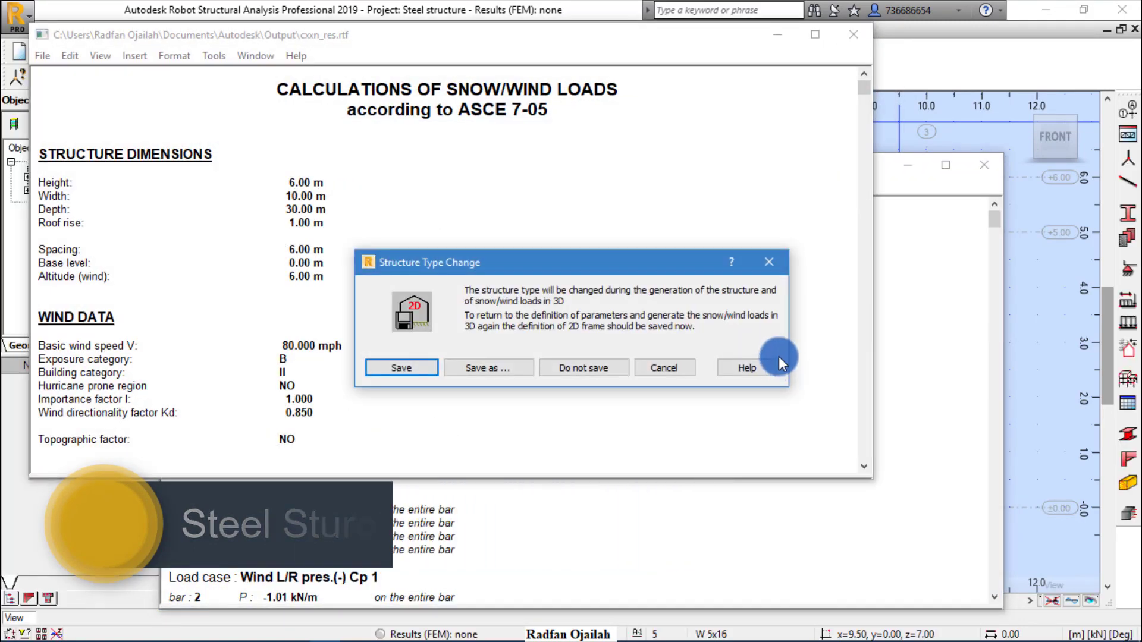
click(411, 372)
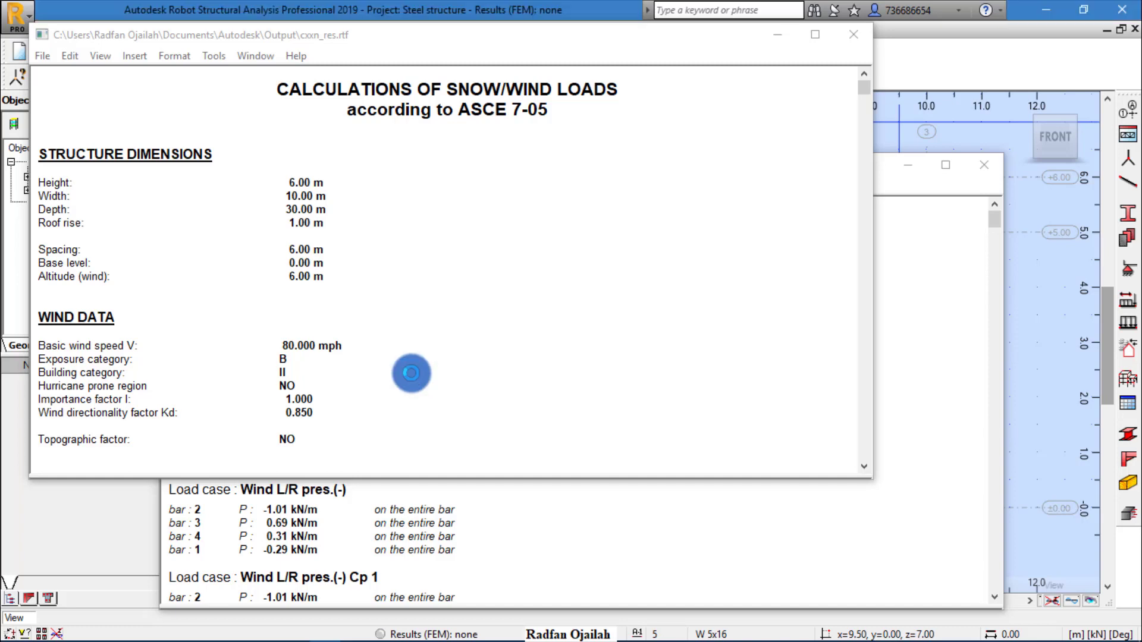
click(847, 41)
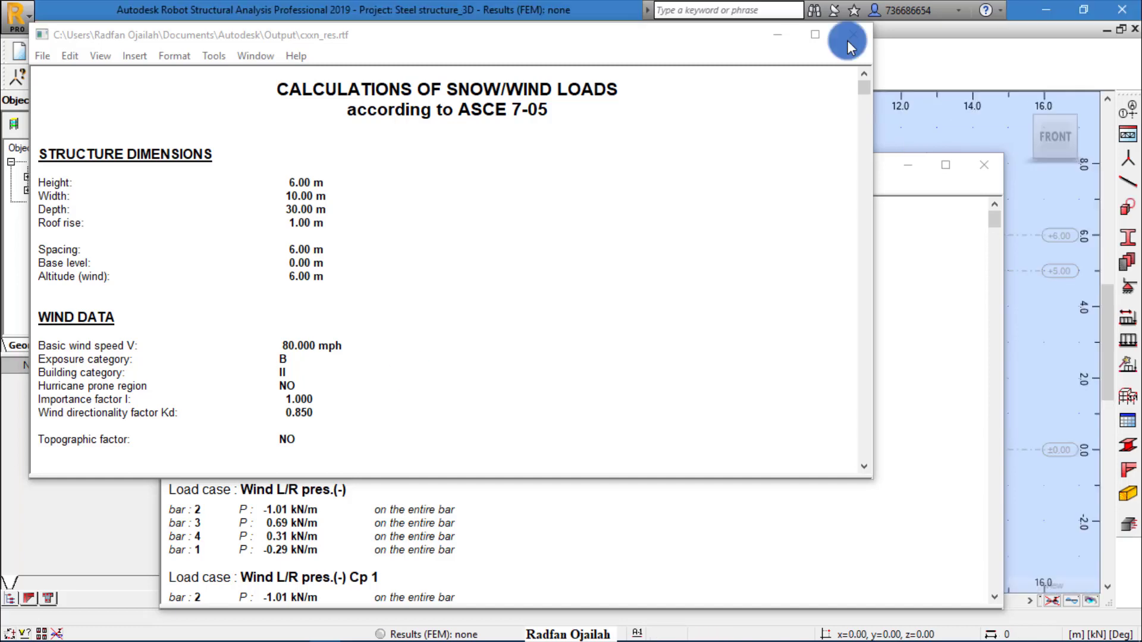
click(848, 40)
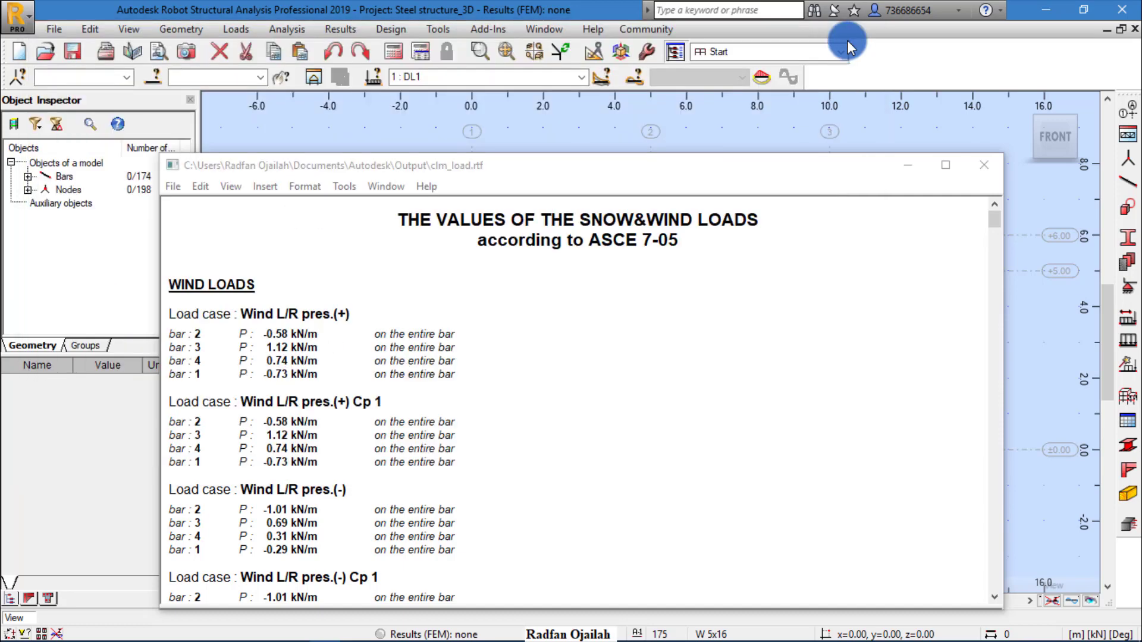
click(985, 166)
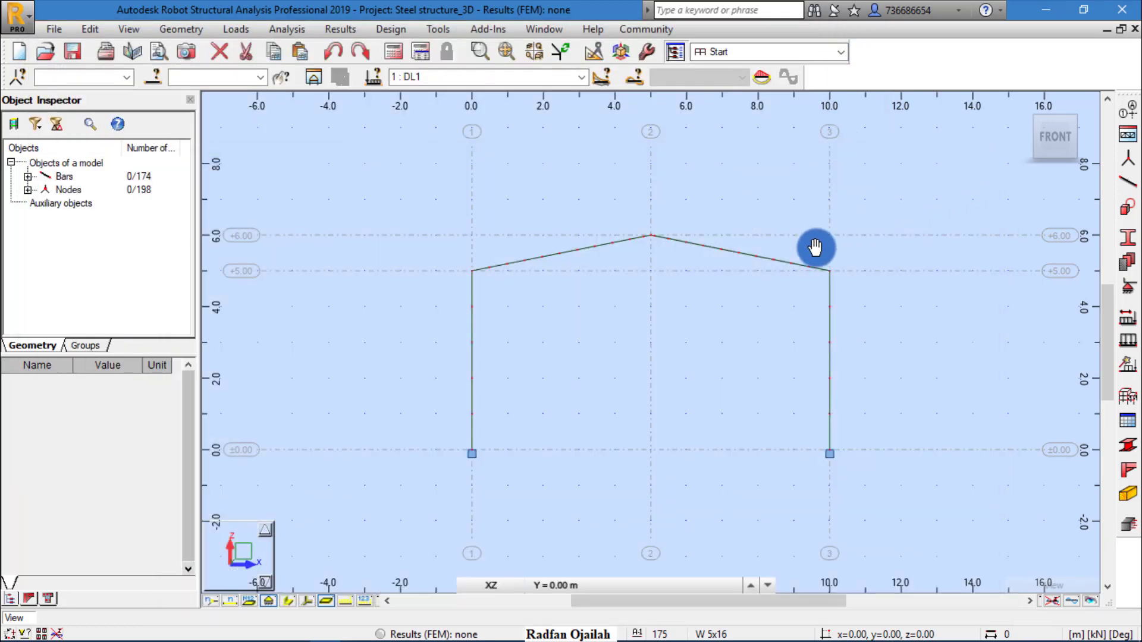
- Examine the generated 3D frames and their longitudinal bars from the isometric and front directions
mouse_move(1048, 139)
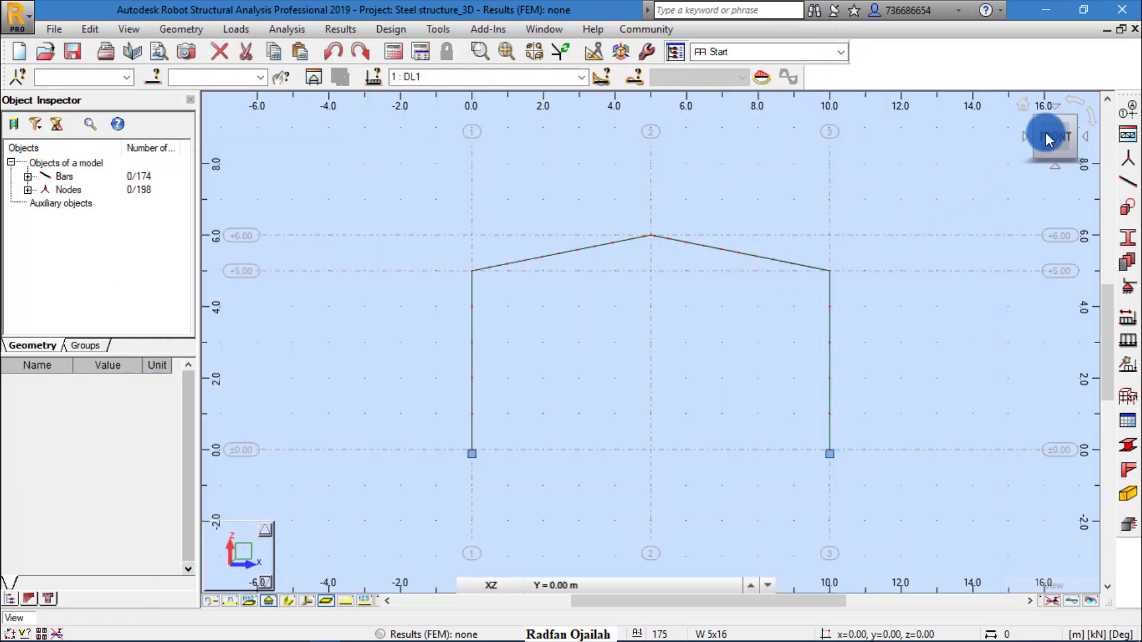
click(1024, 107)
scroll(650, 378, up, 2)
scroll(689, 365, up, 2)
mouse_move(705, 375)
middle_down()
mouse_move(653, 377)
mouse_move(709, 387)
middle_up()
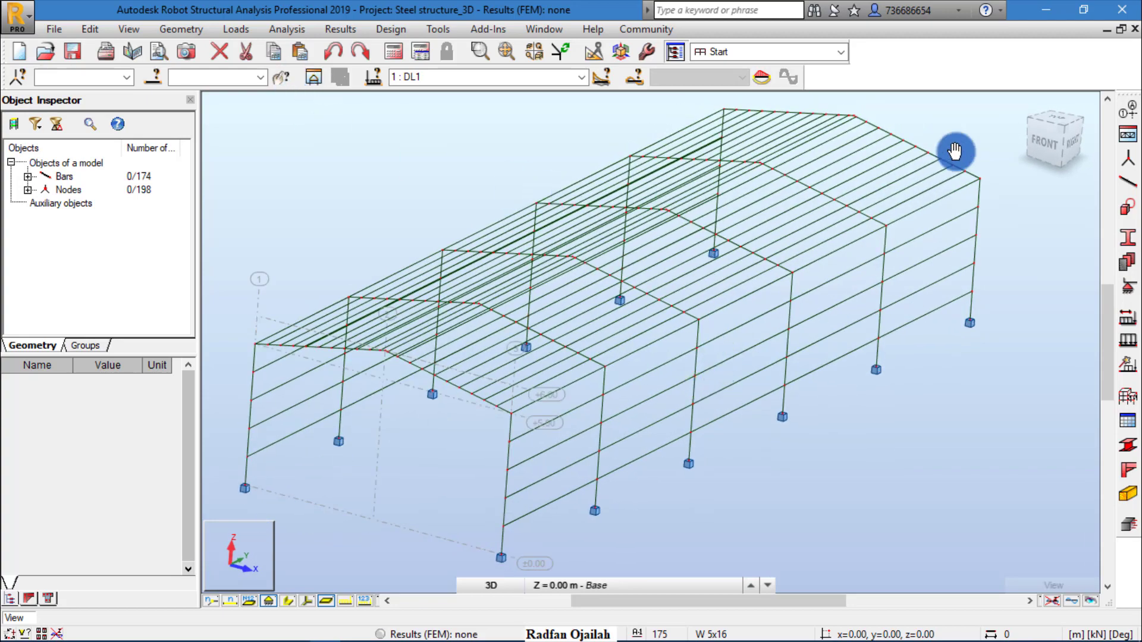
click(1018, 104)
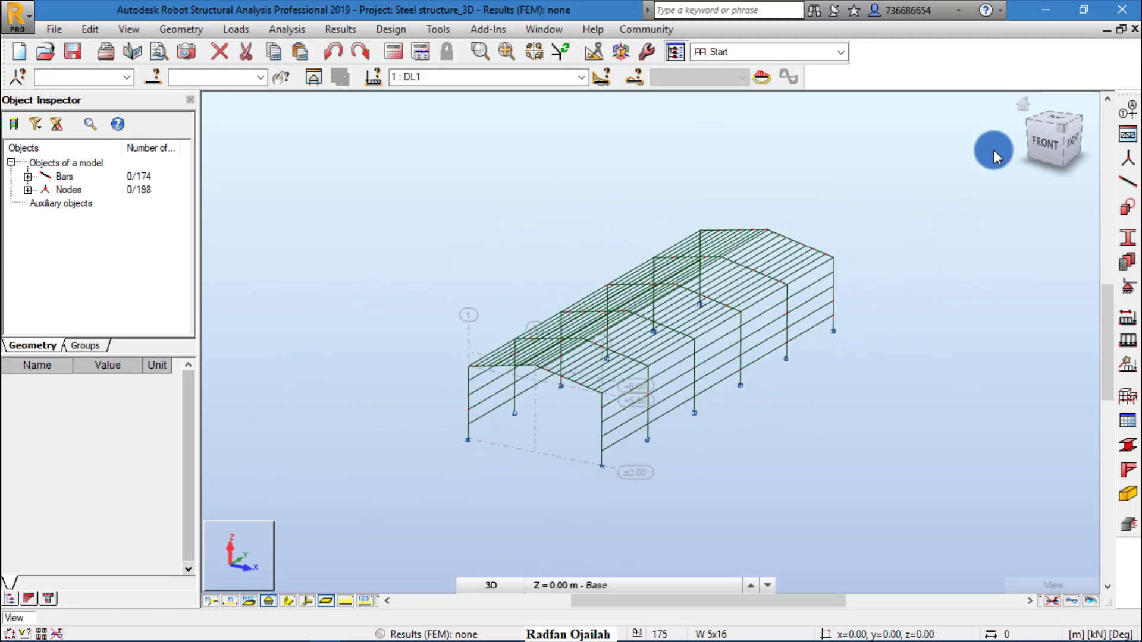
scroll(655, 329, up, 3)
scroll(655, 329, down, 2)
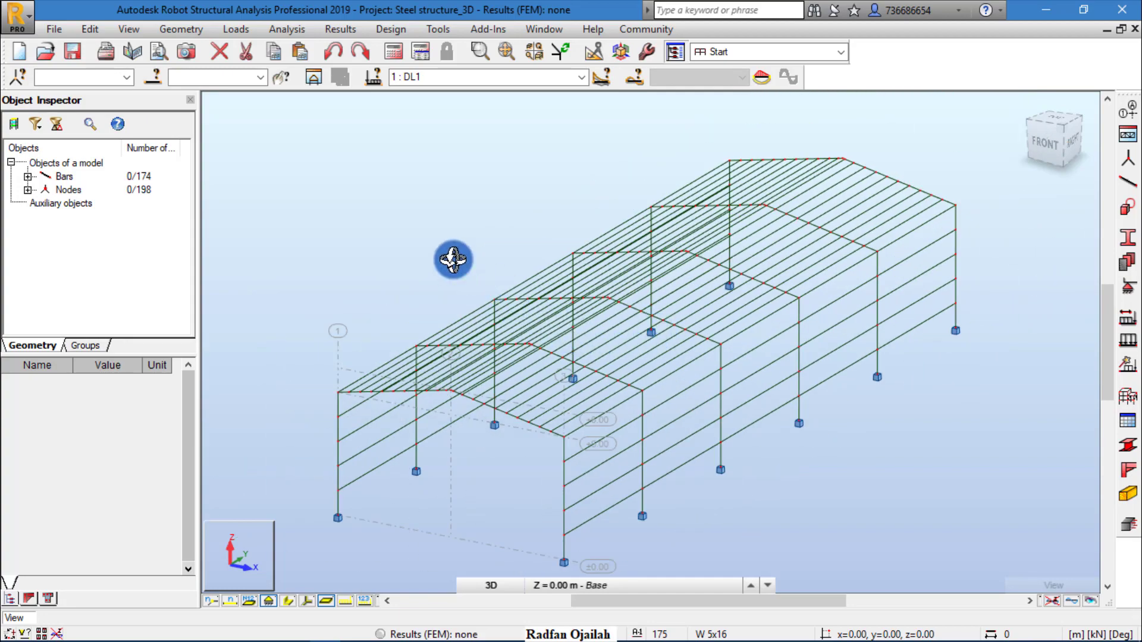
scroll(522, 400, up, 3)
scroll(523, 401, down, 3)
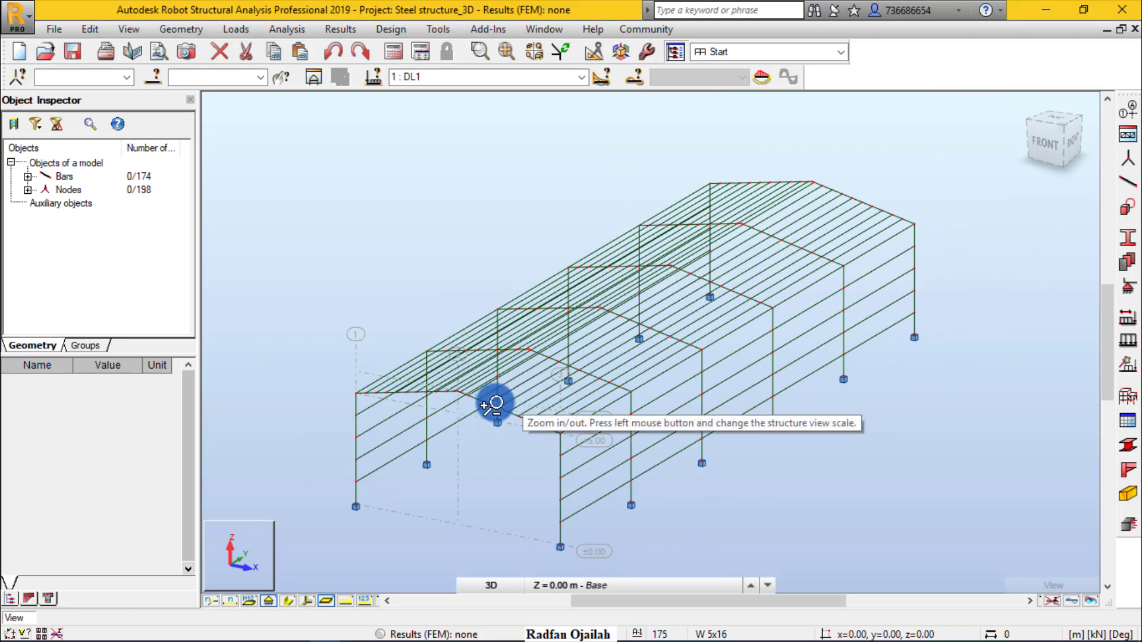
key(ctrl+alt+1)
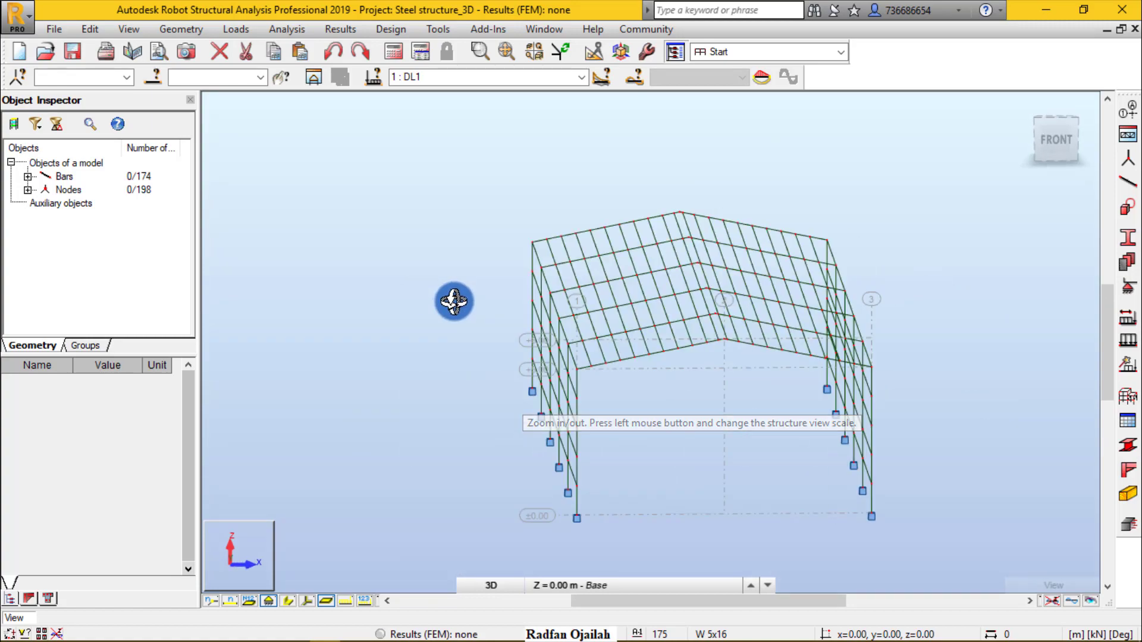
click(1028, 110)
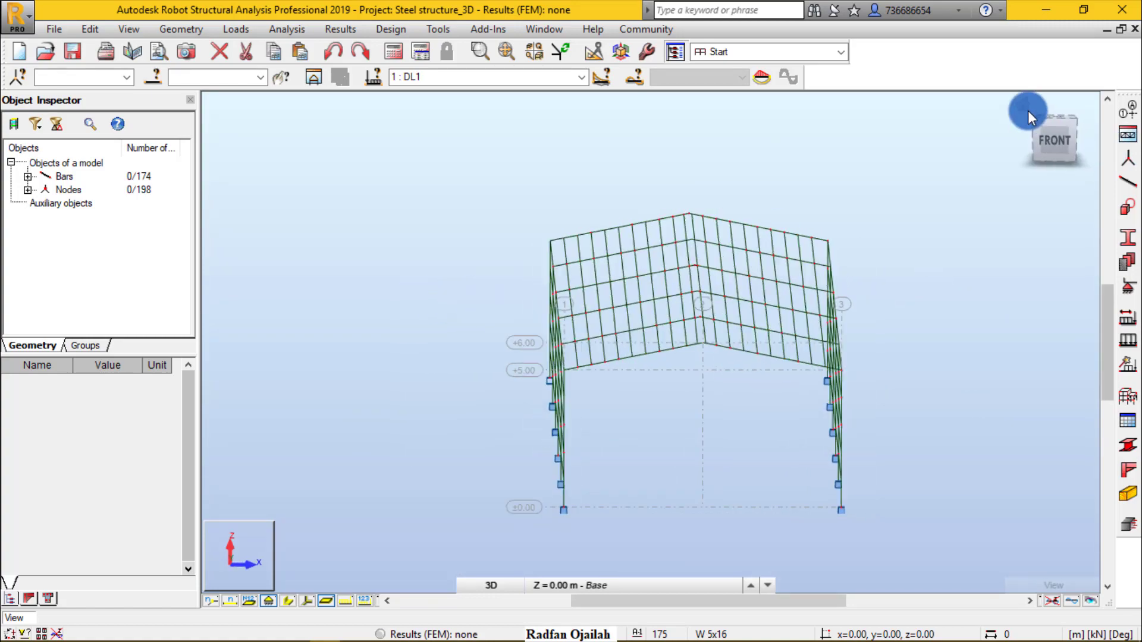
- Create a rectangular two-way cladding over the full roof slope between axes 2 and 3, from the ridge ends to the far eave corner
click(194, 30)
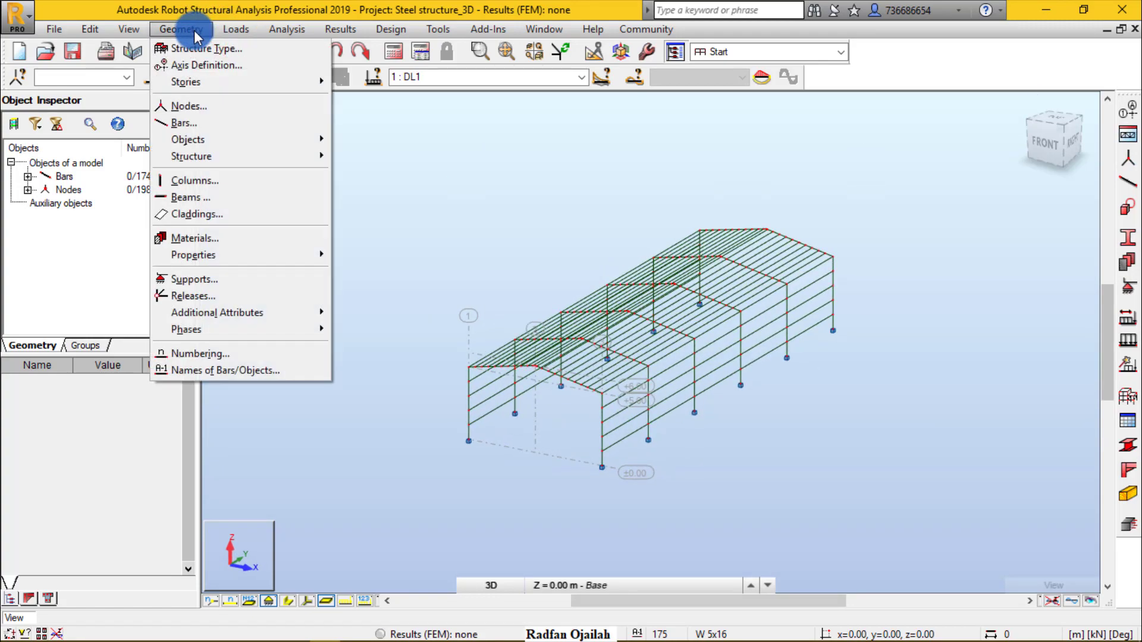
click(191, 211)
scroll(537, 342, up, 5)
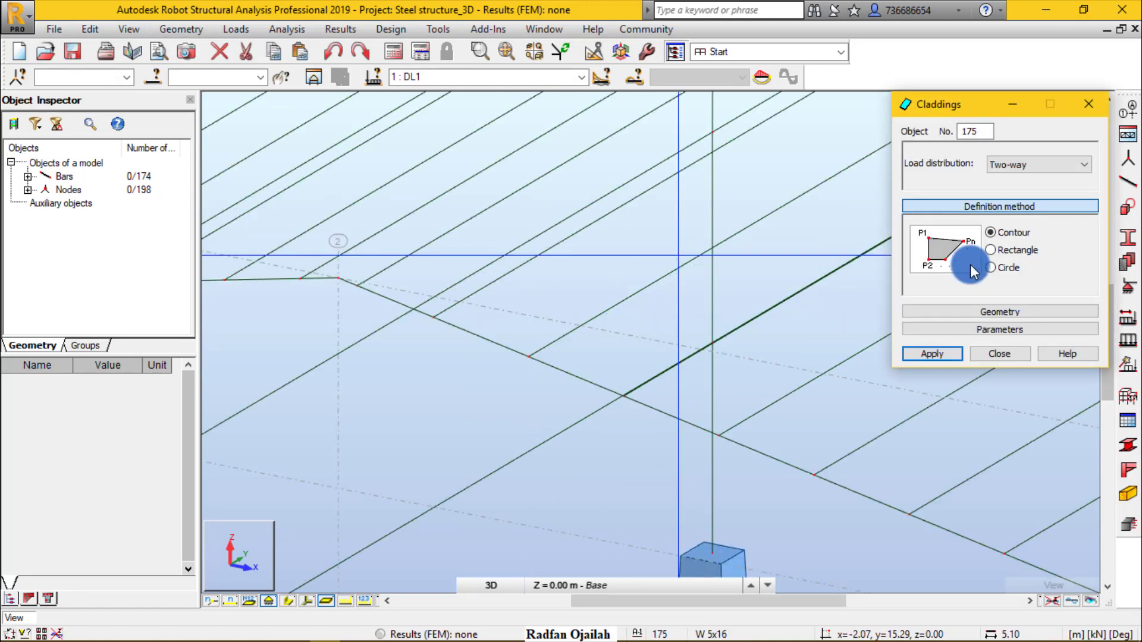
click(990, 250)
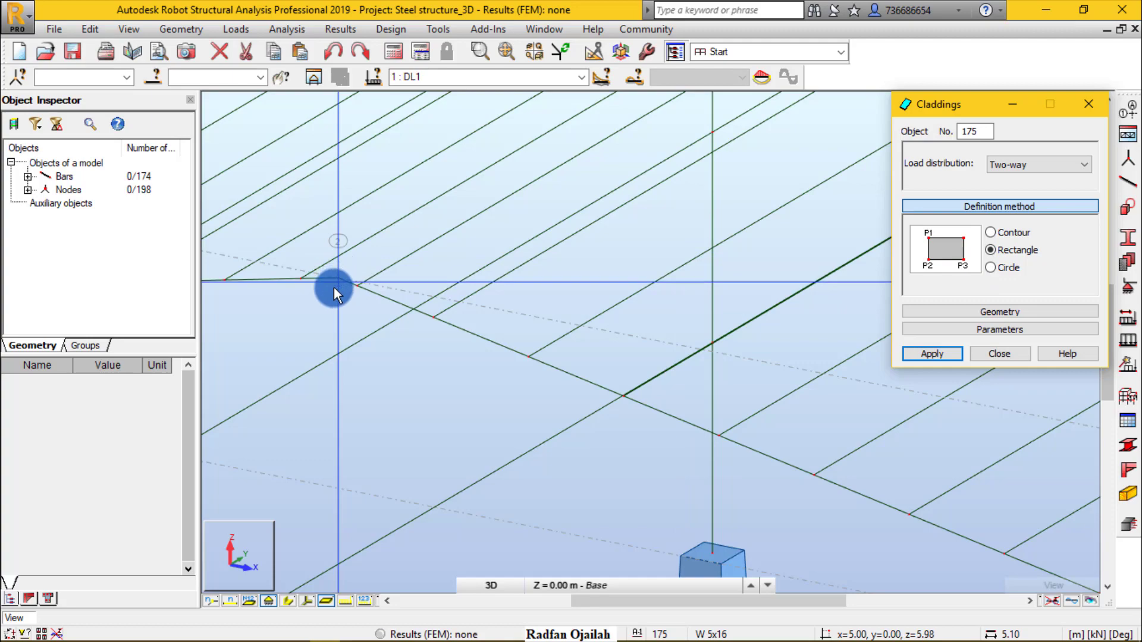
click(340, 276)
scroll(282, 370, down, 4)
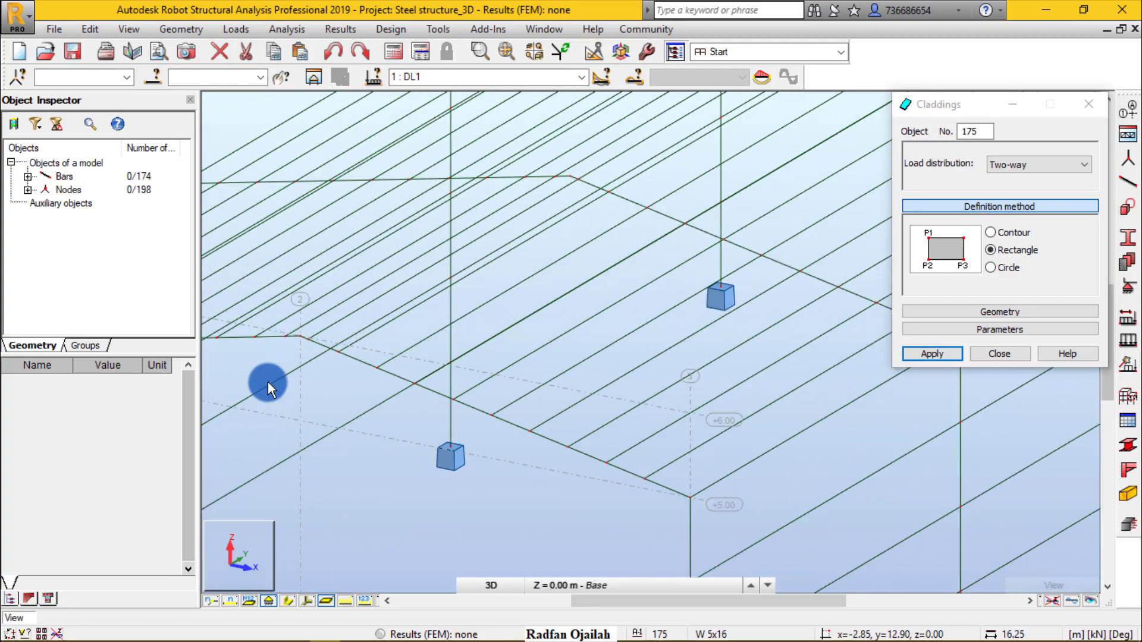
scroll(318, 407, down, 4)
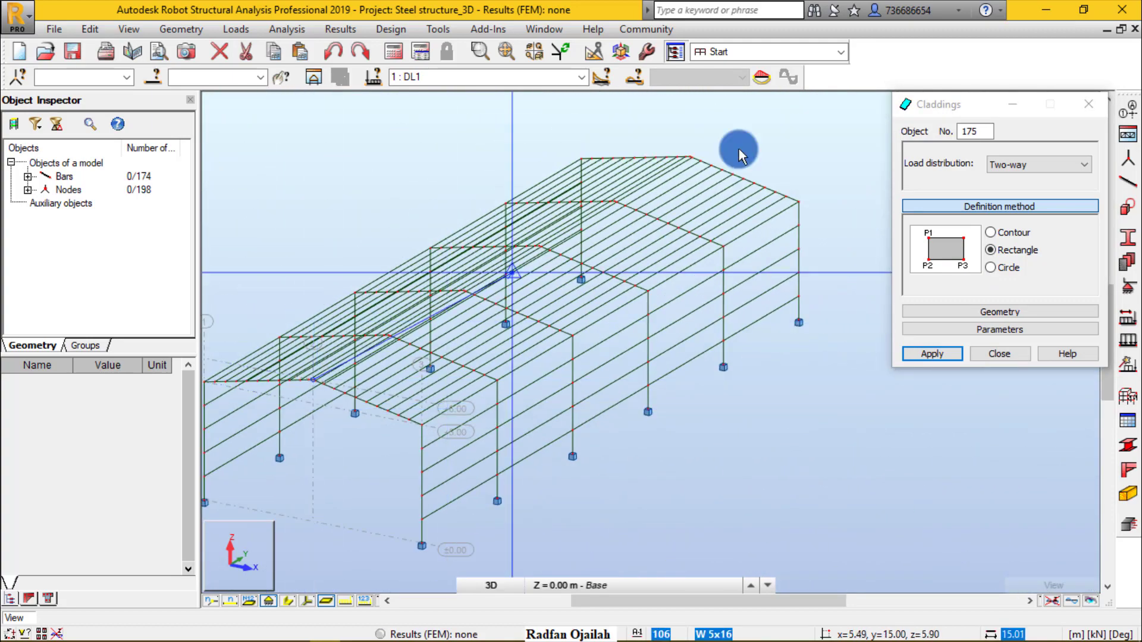
scroll(711, 148, up, 5)
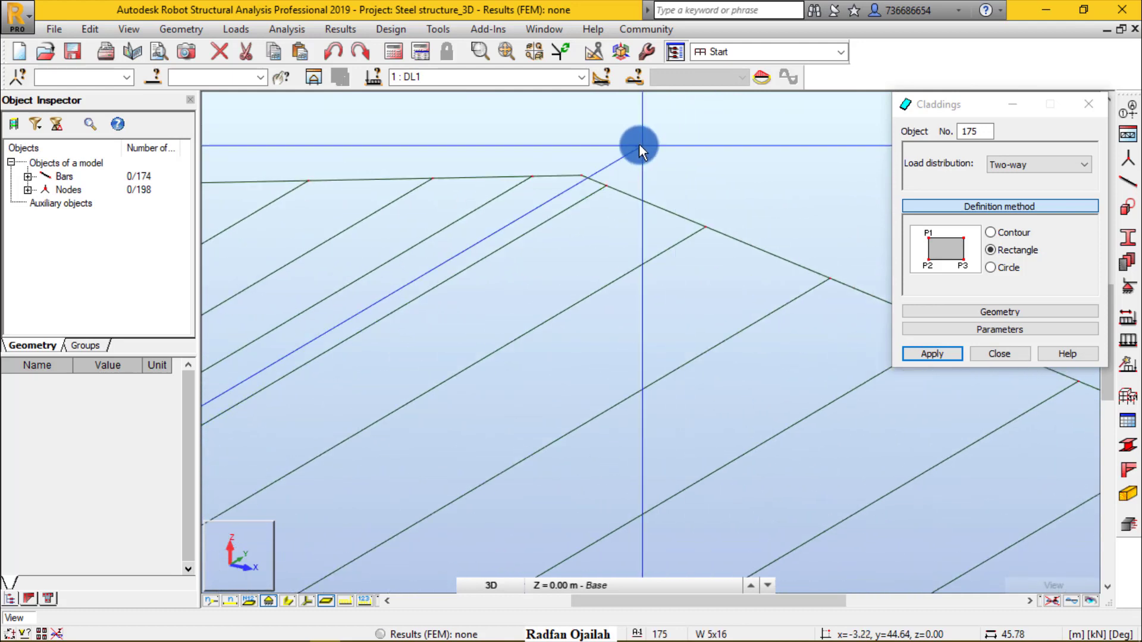
click(581, 173)
scroll(532, 146, down, 5)
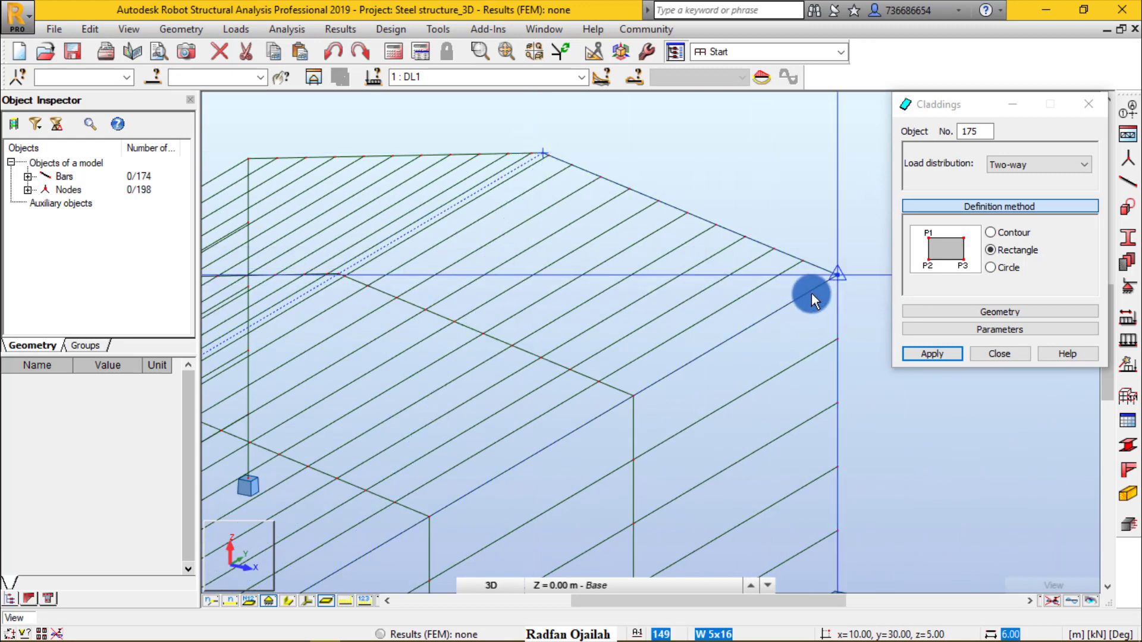
scroll(840, 276, up, 4)
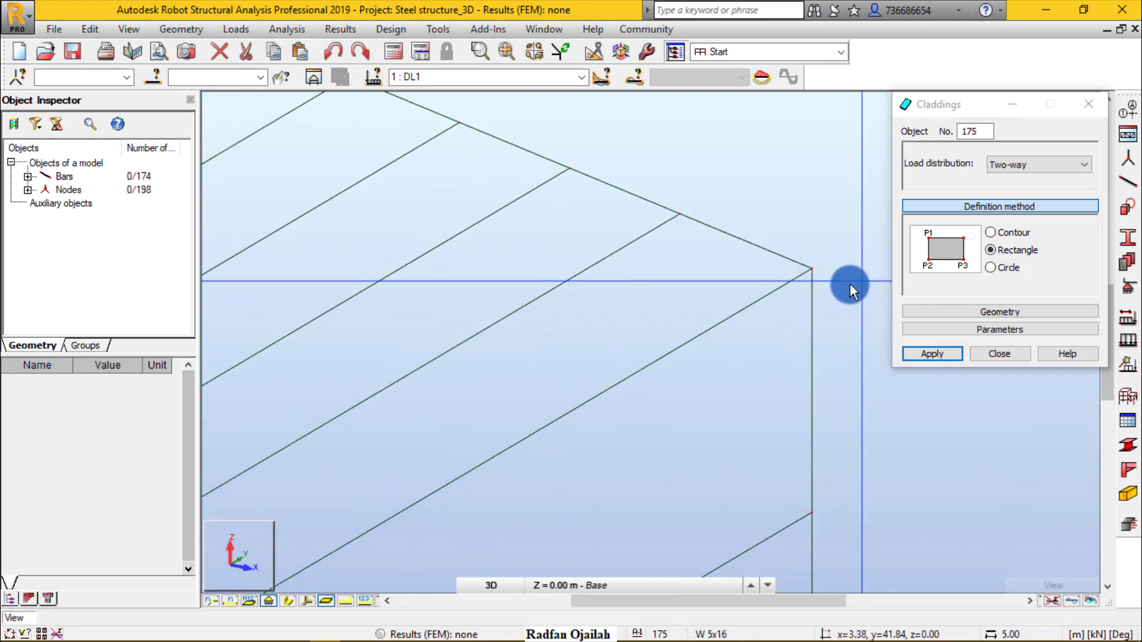
click(813, 268)
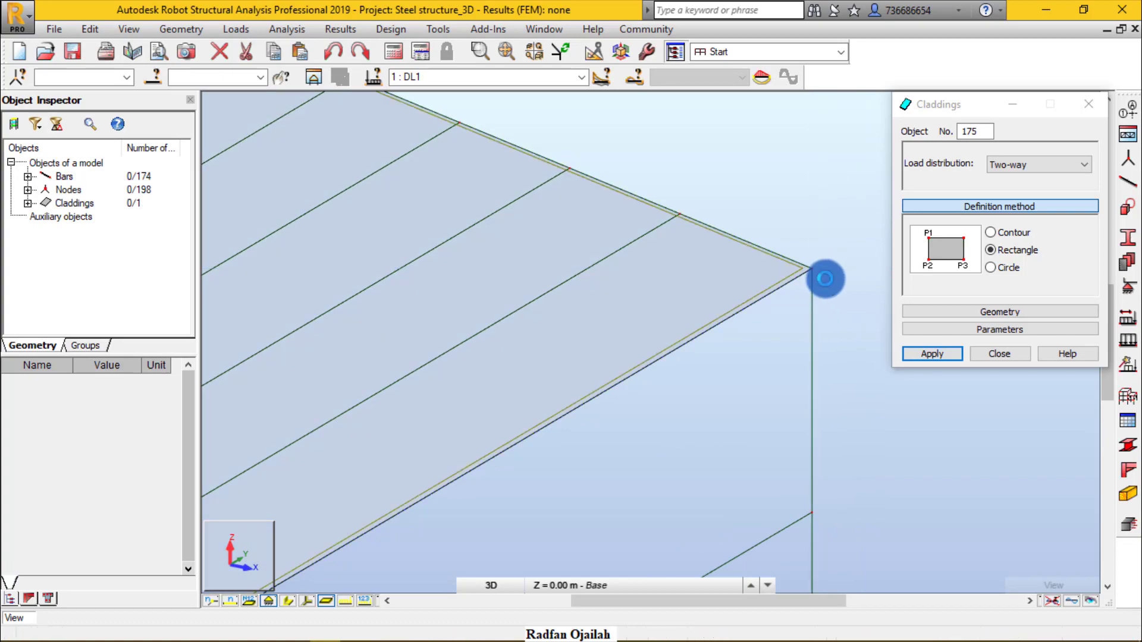
- From the rear-left view, create a matching rectangular cladding over the full roof slope between axes 1 and 2, and close the Claddings dialog
scroll(822, 274, down, 5)
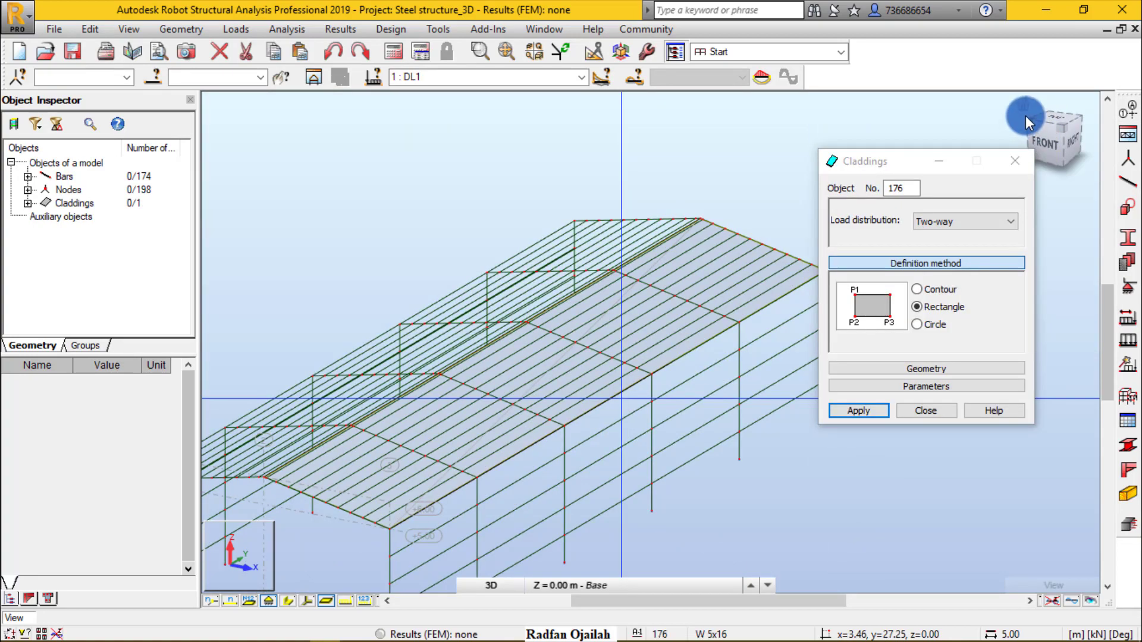
click(1025, 116)
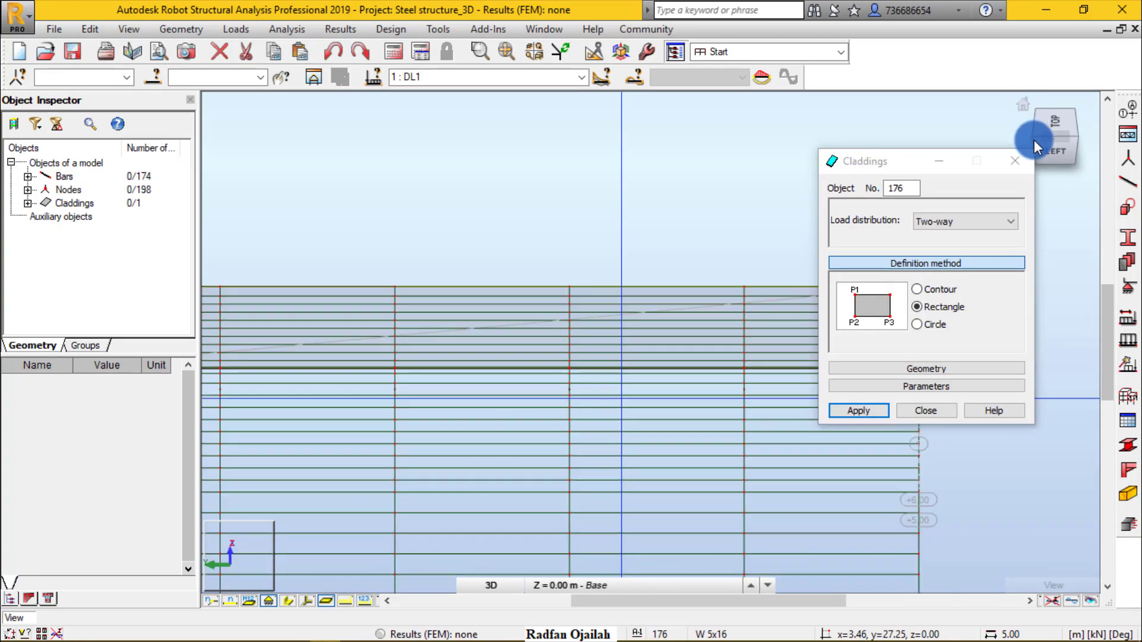
click(1033, 135)
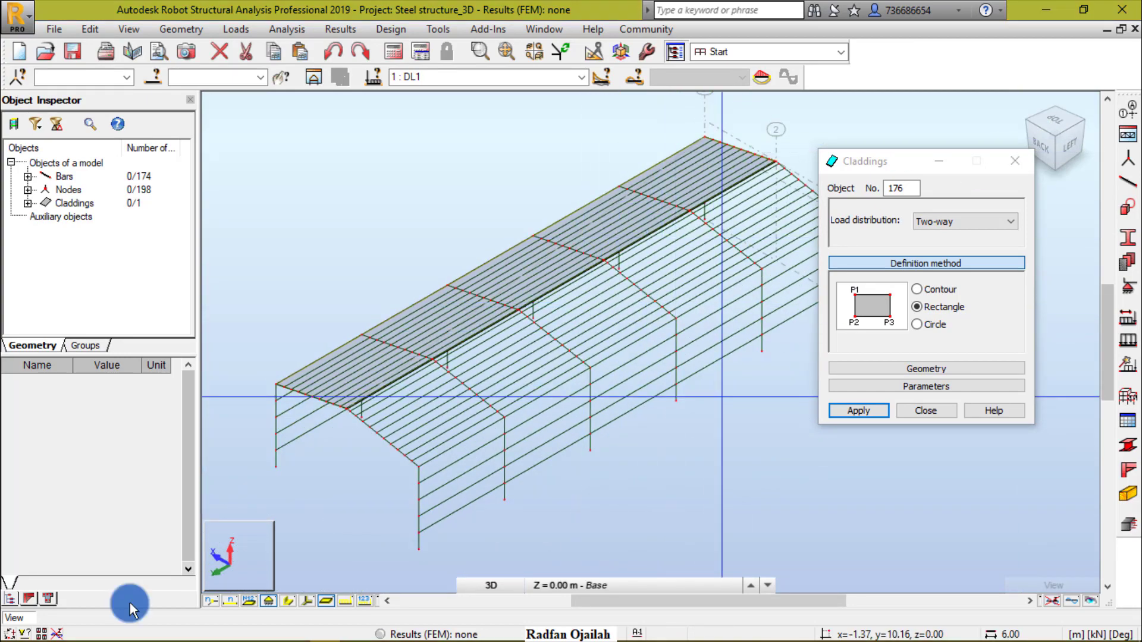
scroll(397, 489, up, 5)
scroll(432, 393, up, 1)
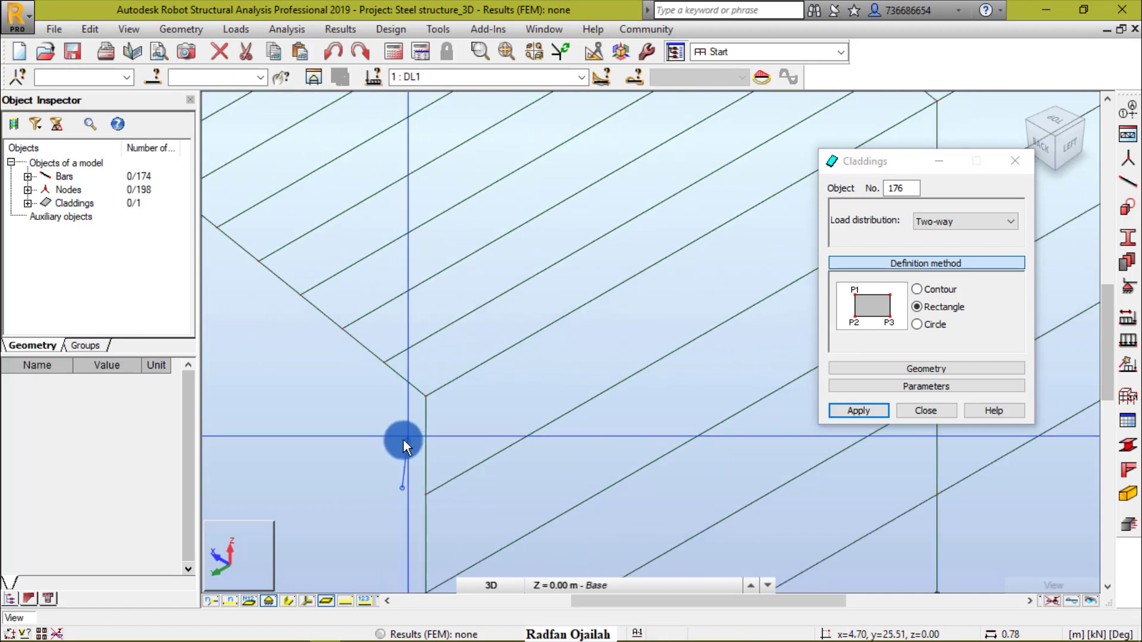
click(424, 409)
scroll(443, 409, down, 3)
scroll(304, 305, up, 5)
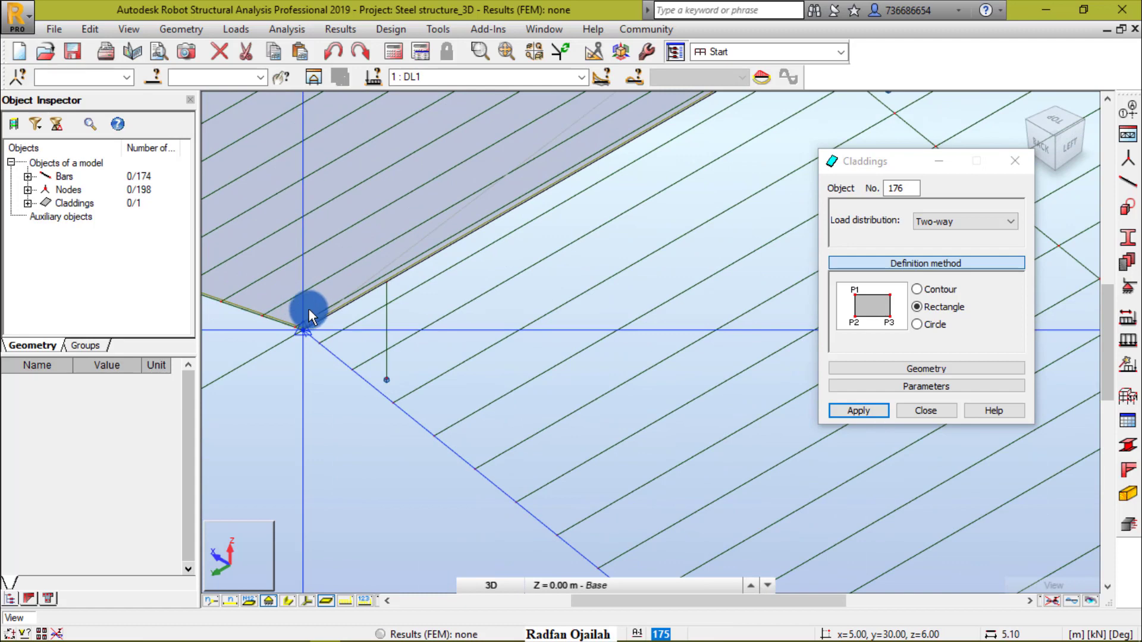
scroll(288, 348, down, 4)
click(335, 385)
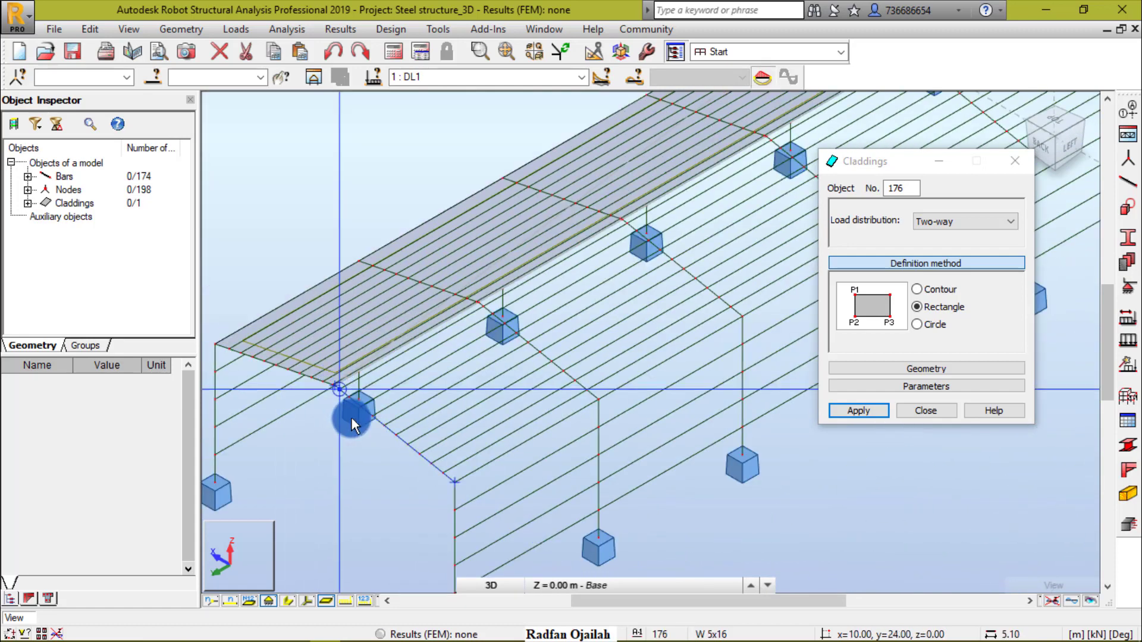
scroll(247, 515, down, 4)
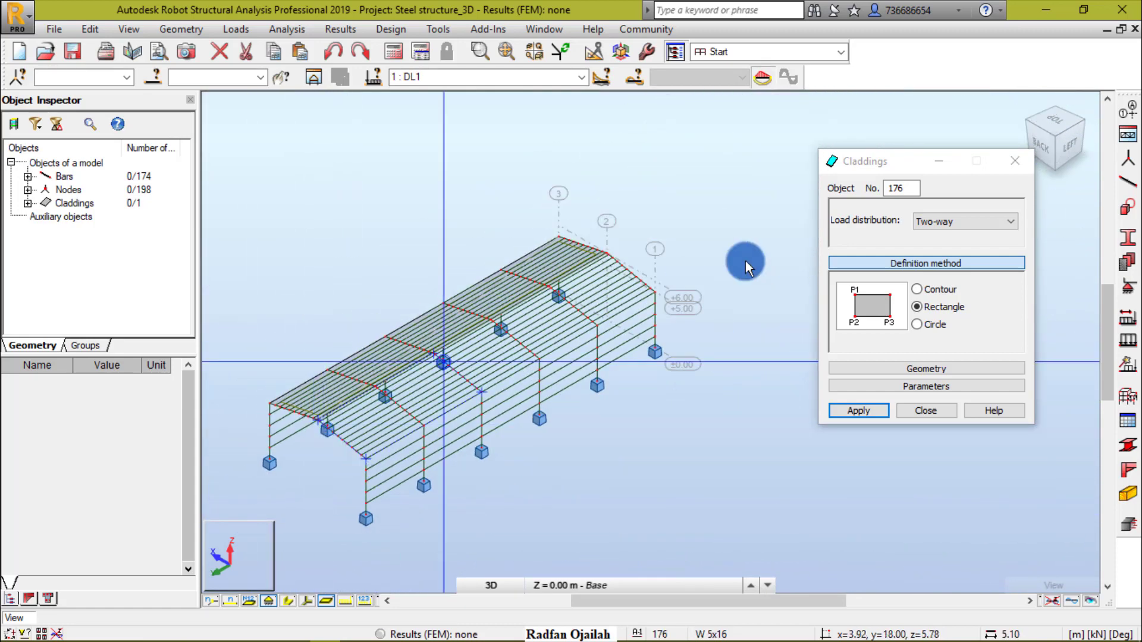
scroll(622, 254, up, 5)
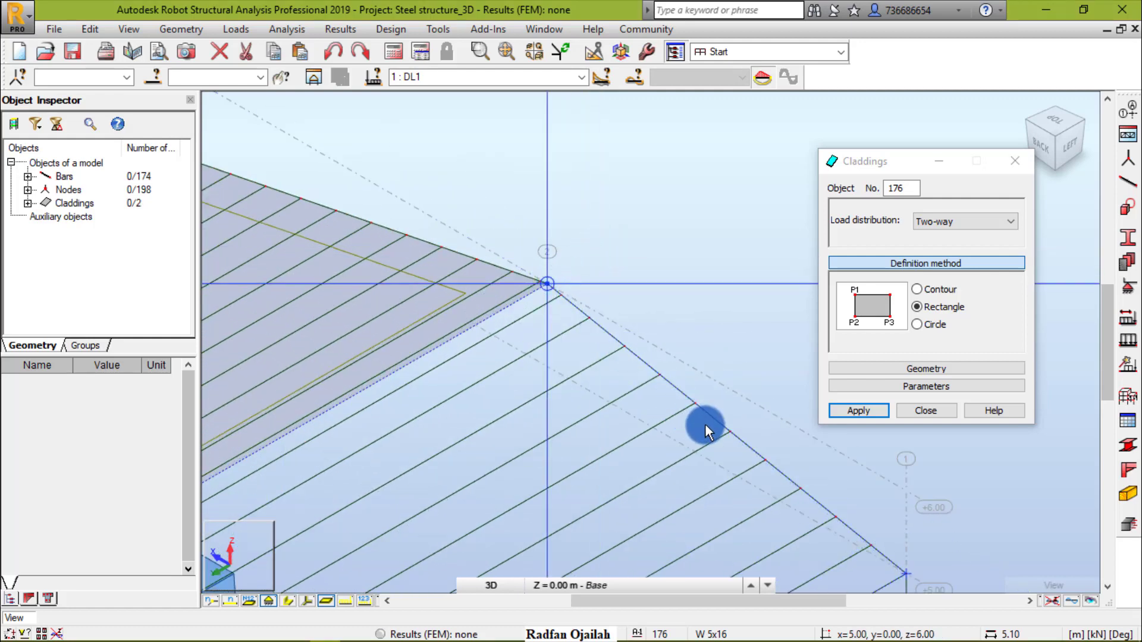
scroll(702, 386, down, 3)
click(622, 213)
scroll(736, 302, down, 2)
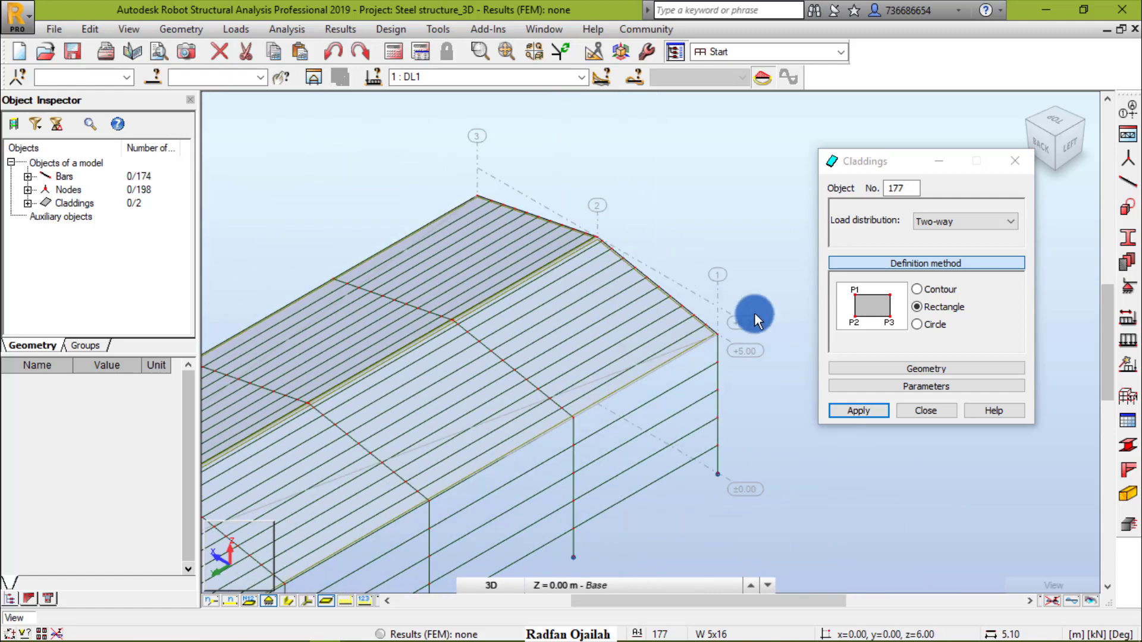
click(907, 409)
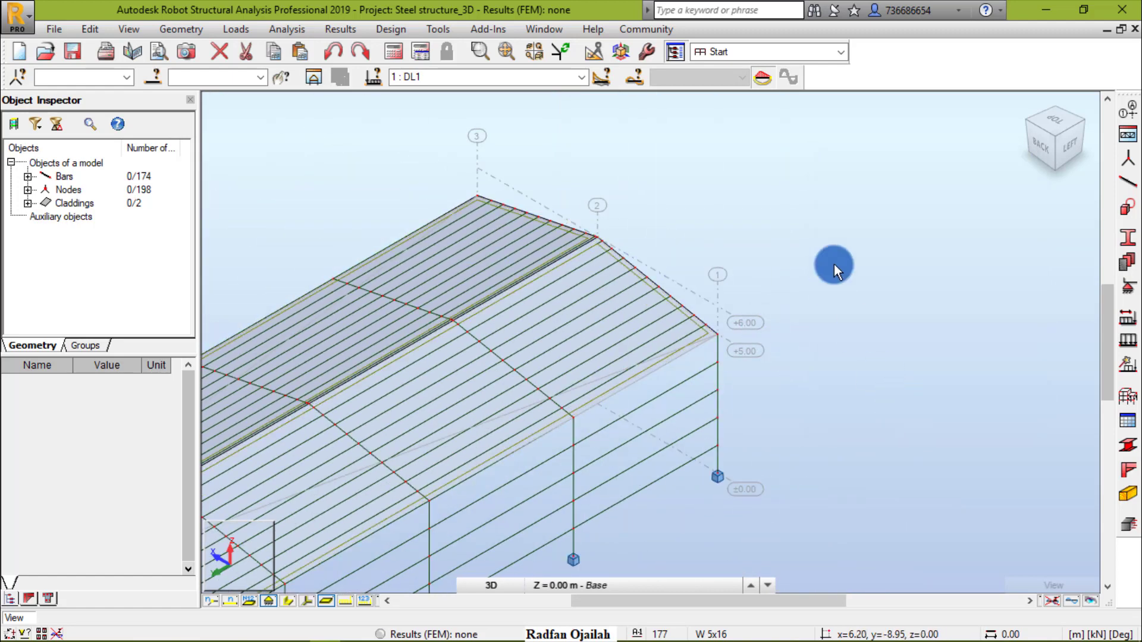
- Examine both roof claddings on the 3D structure from the right and left sides
scroll(855, 239, down, 2)
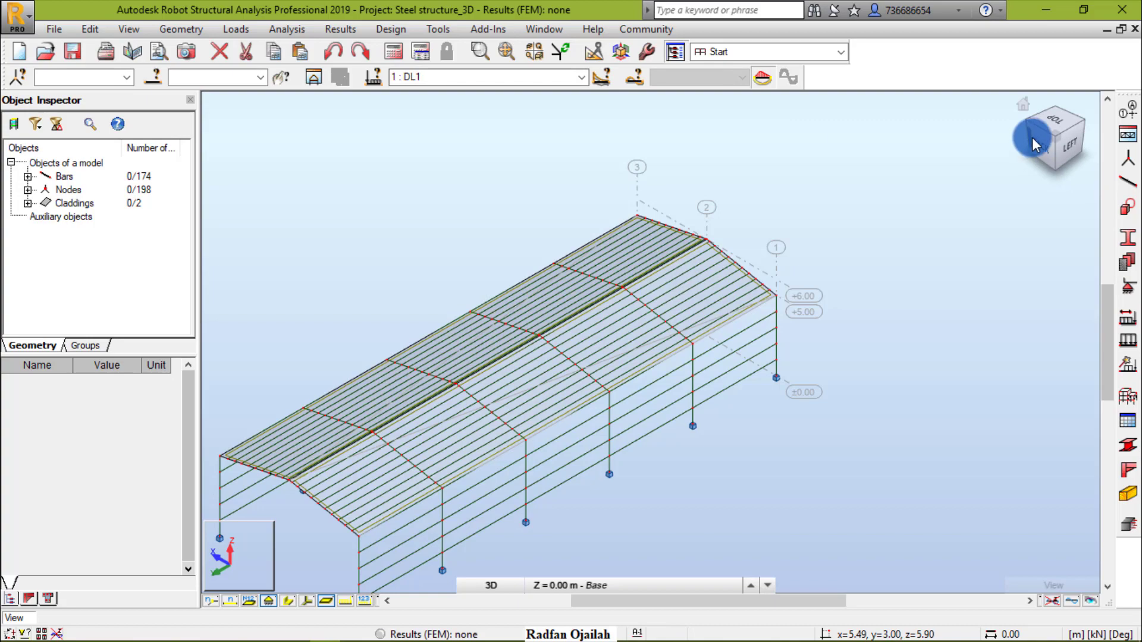
click(1022, 99)
drag(1021, 99, 856, 239)
scroll(867, 224, up, 3)
scroll(878, 213, down, 2)
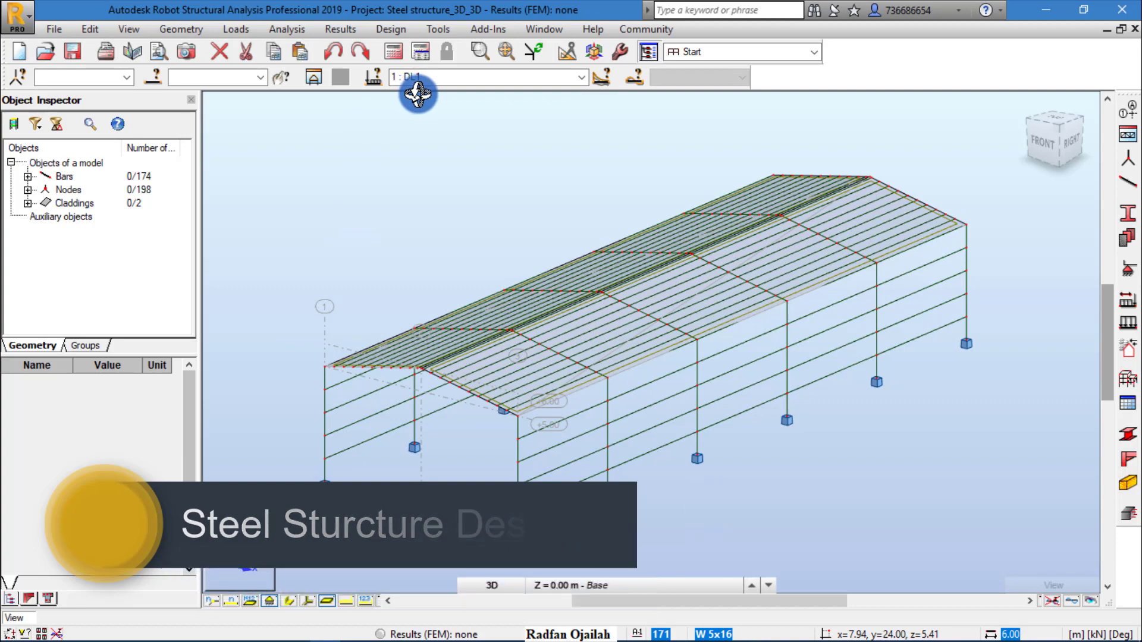
drag(295, 346, 393, 354)
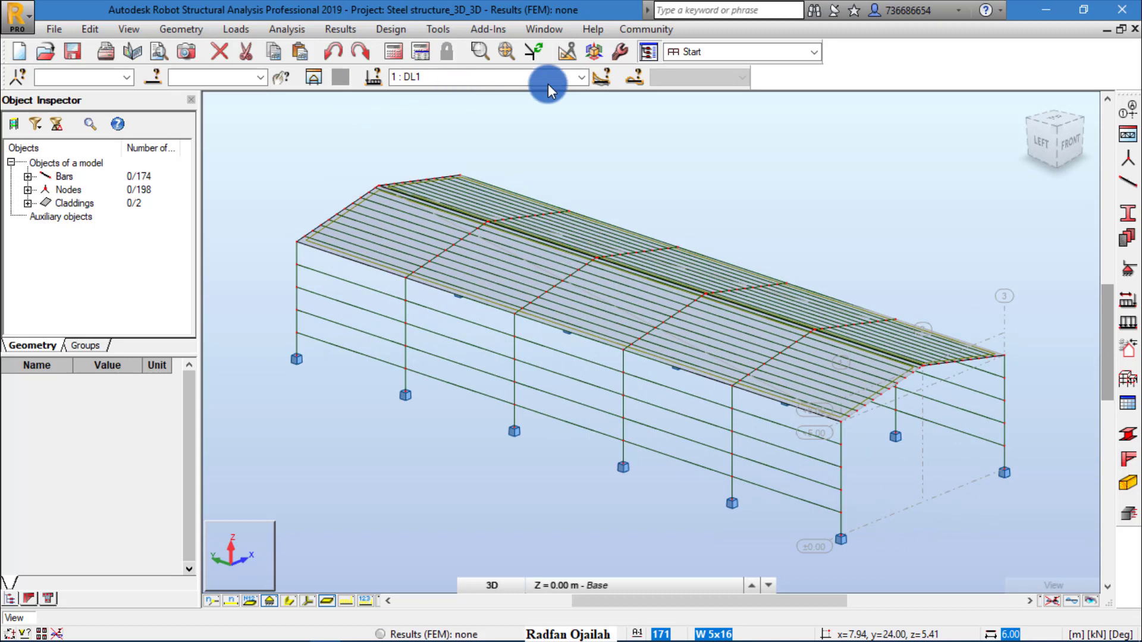
- Make DL2 the active load case and change the structure type to a 3D frame
click(580, 85)
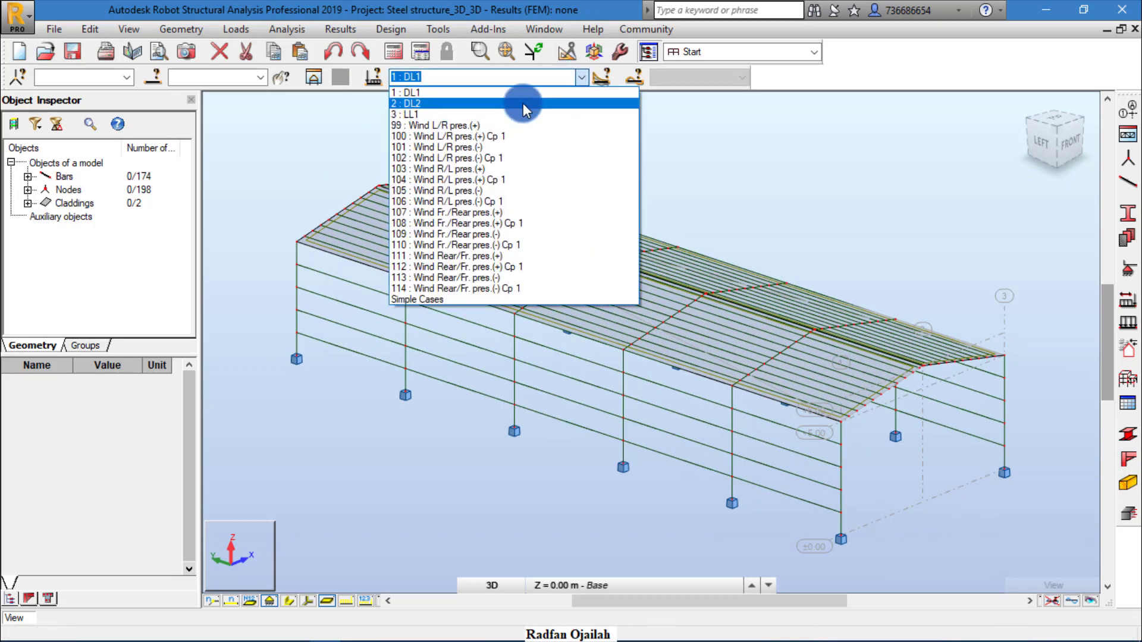
click(523, 107)
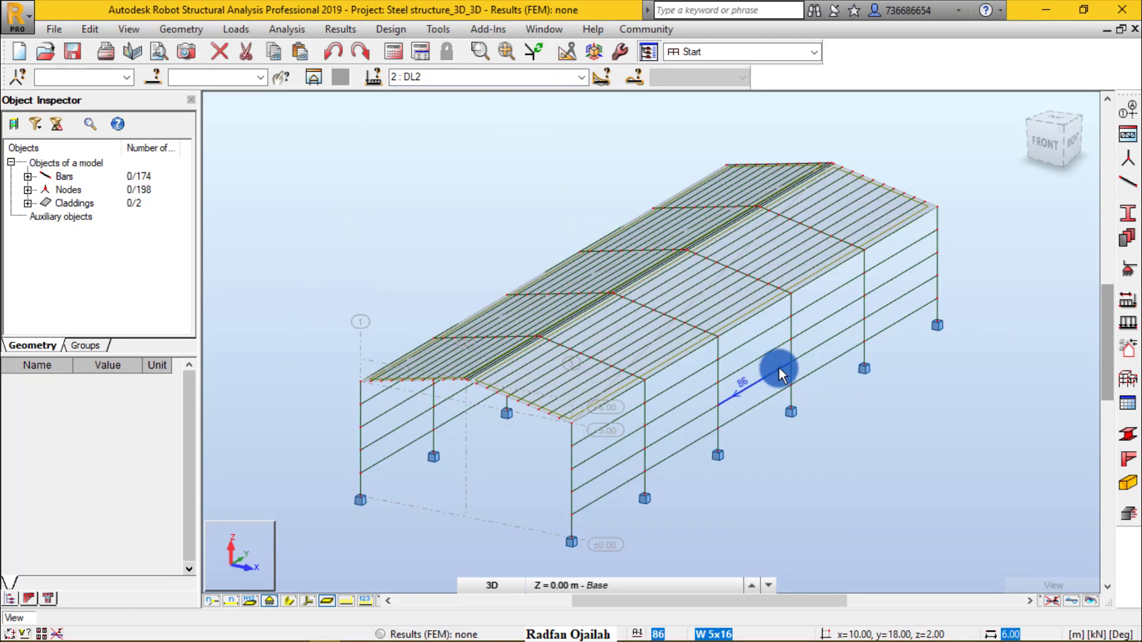
click(185, 33)
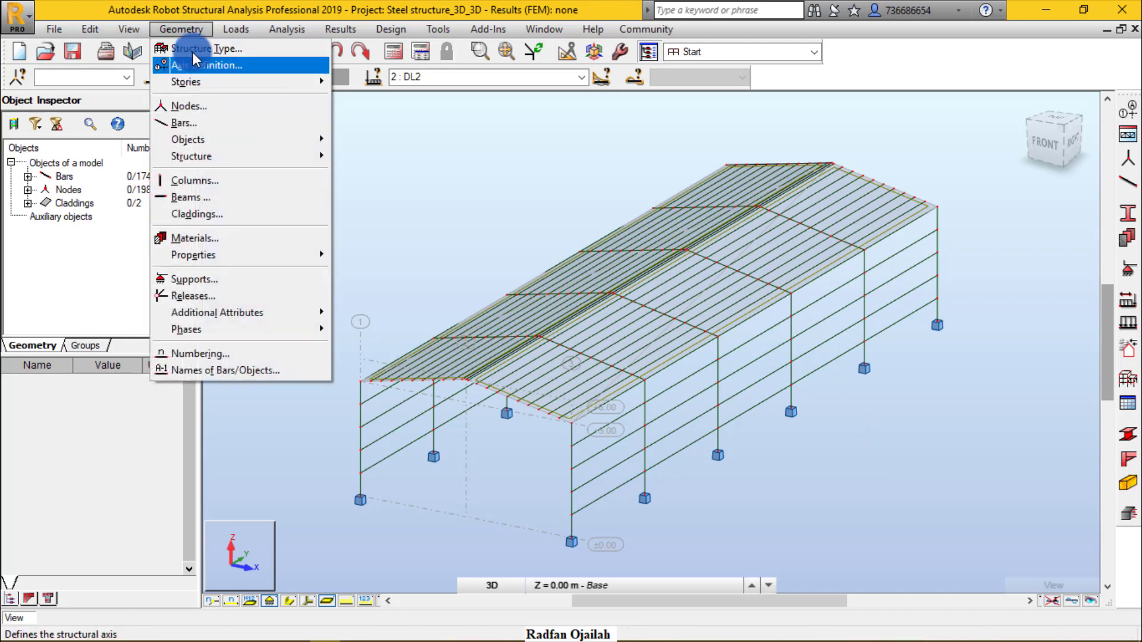
click(192, 51)
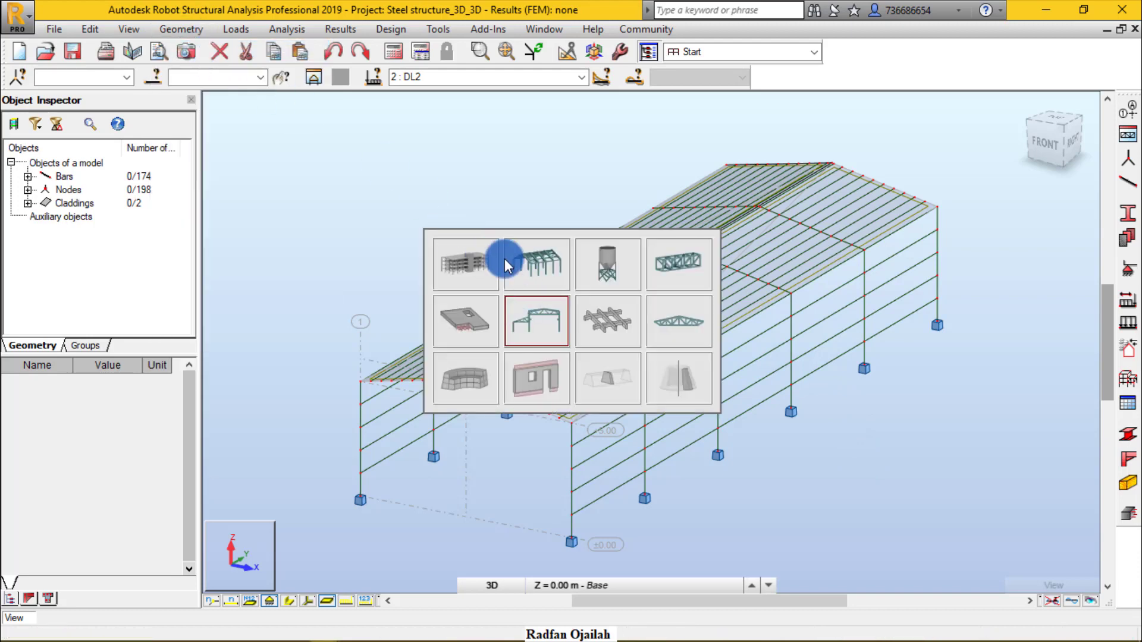
click(541, 257)
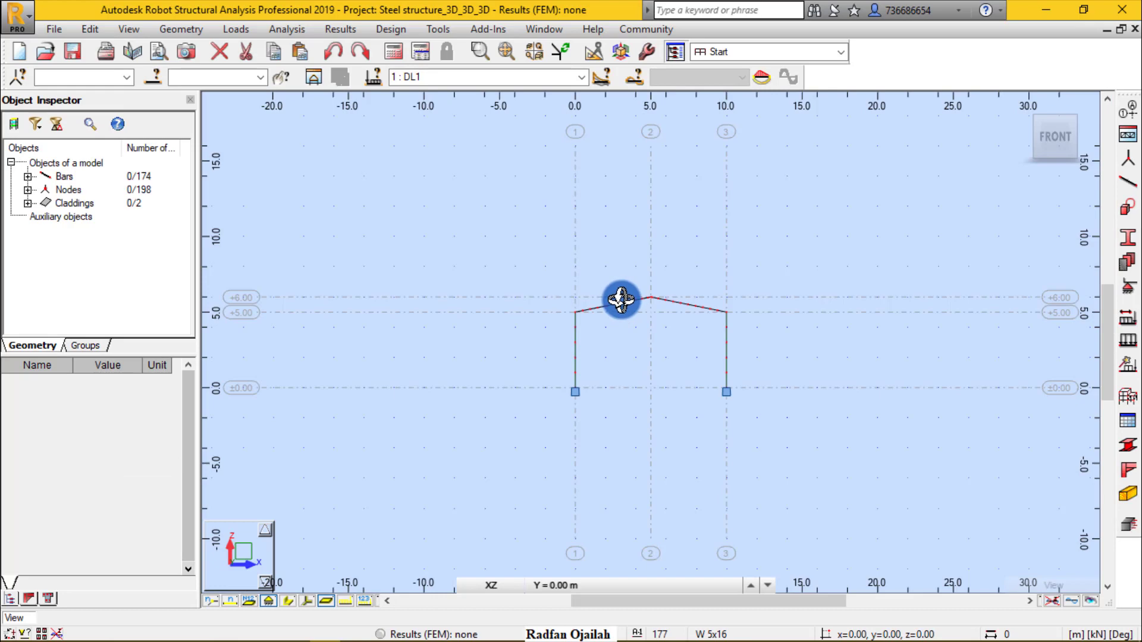
- Restore the isometric 3D view and start defining a uniform planar surface load
click(1026, 121)
scroll(613, 352, up, 5)
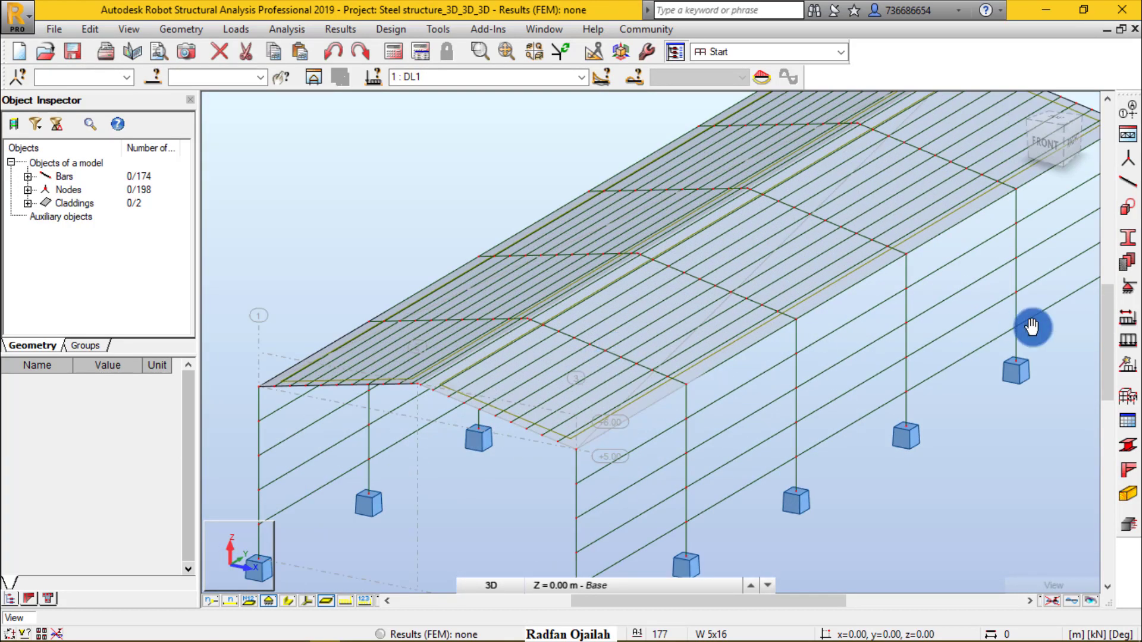
click(1123, 347)
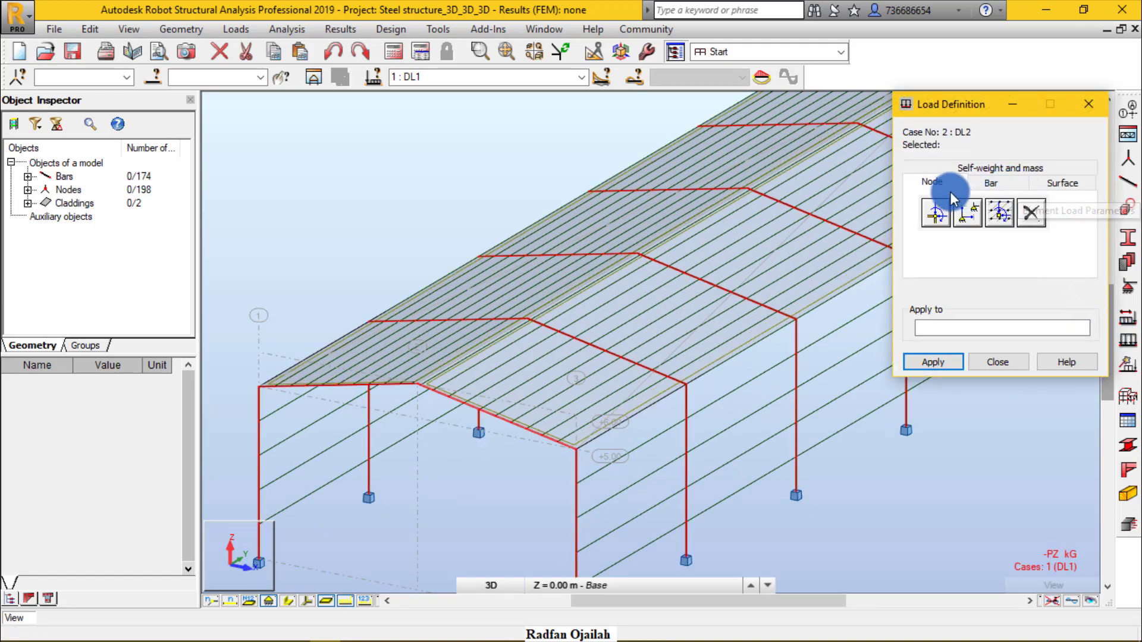
click(1076, 182)
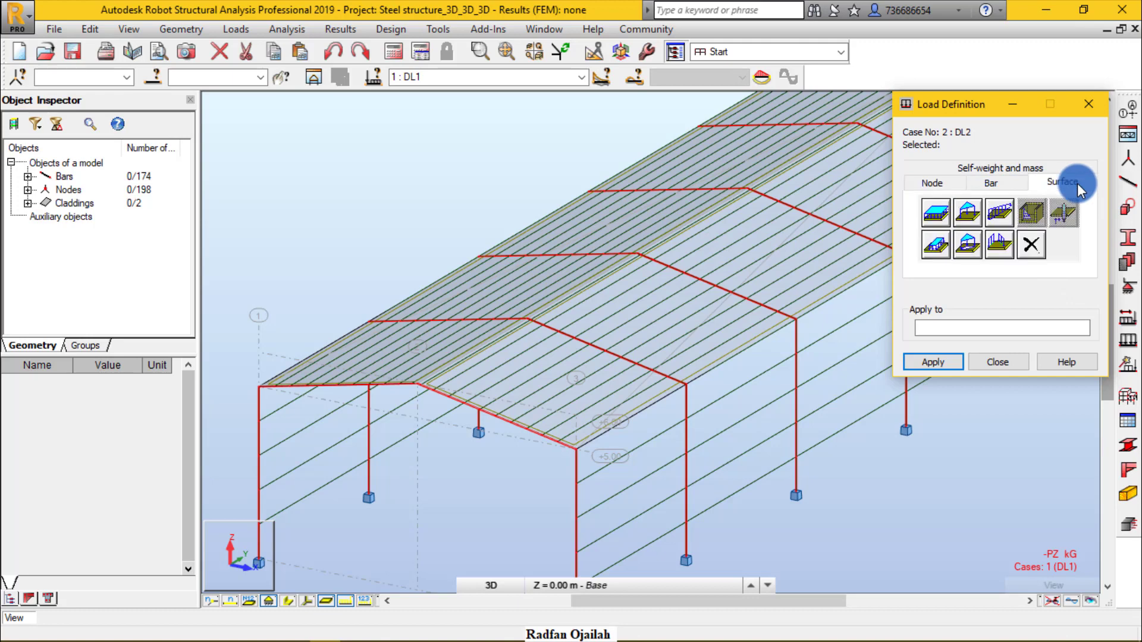
click(947, 208)
click(1023, 319)
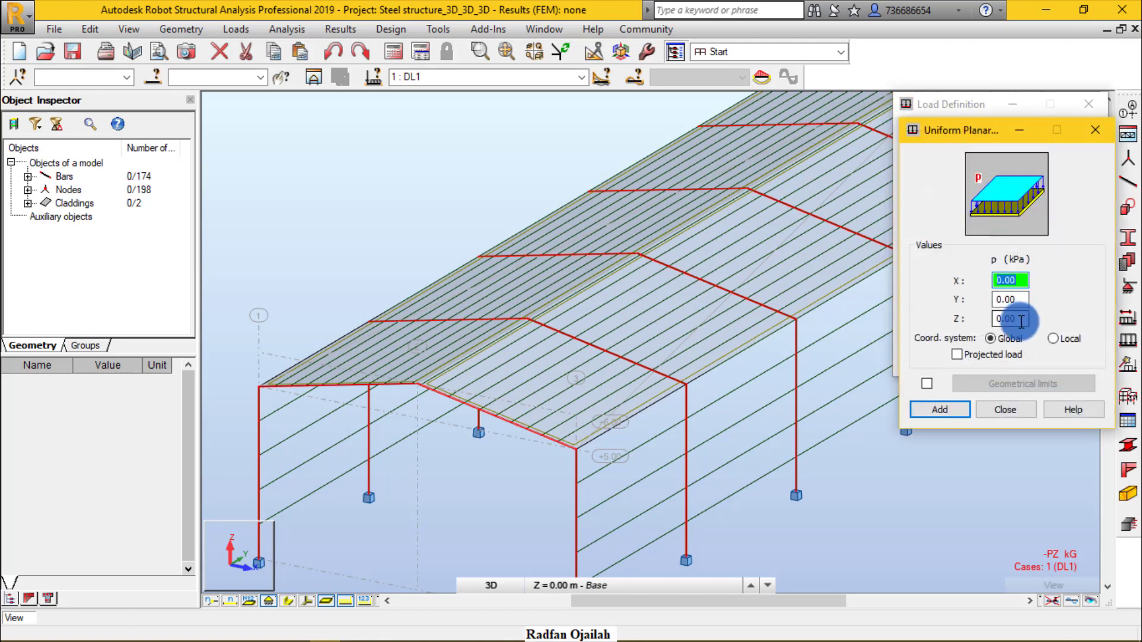
click(1023, 319)
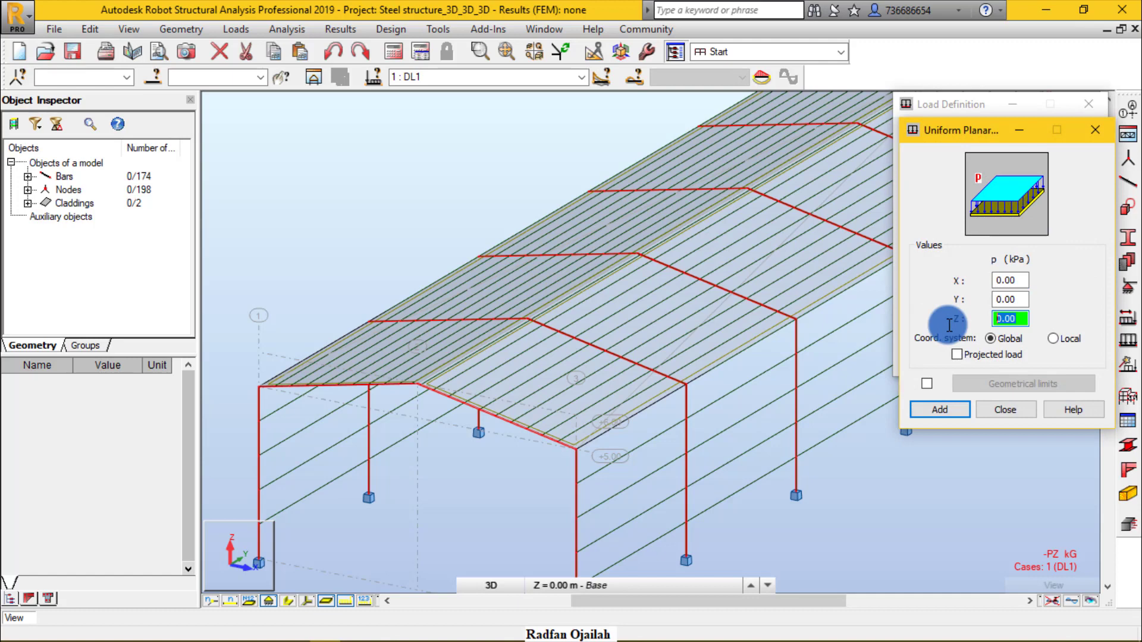
- With DL2 active, define a uniform planar load of -0.25 kPa in global Z and apply it to both roof claddings
click(580, 77)
click(507, 103)
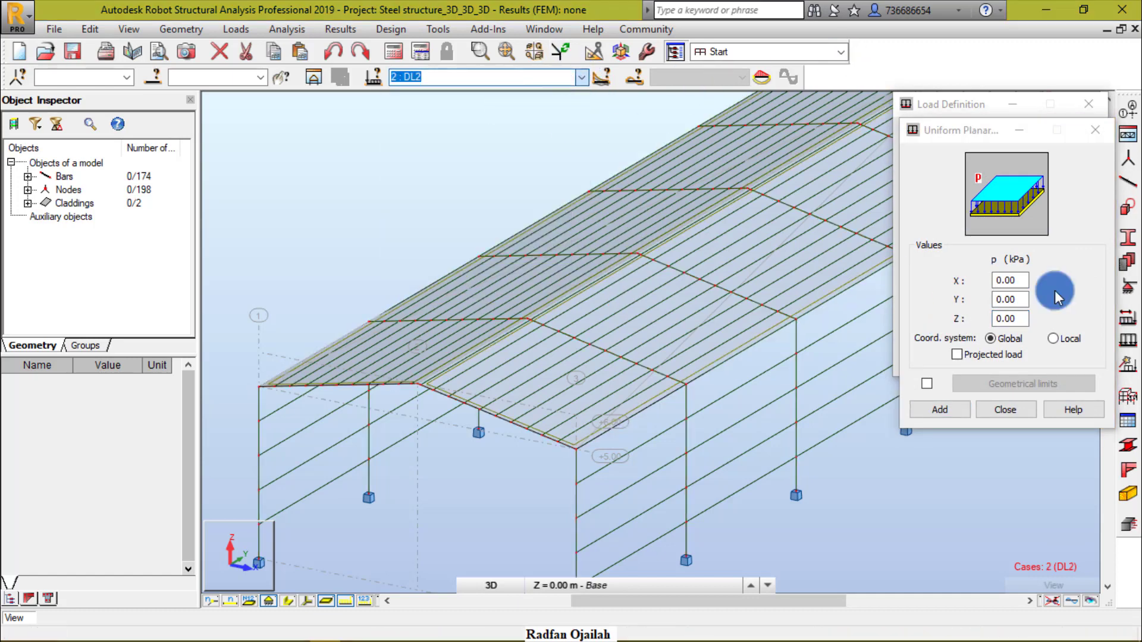
click(954, 319)
text(-)
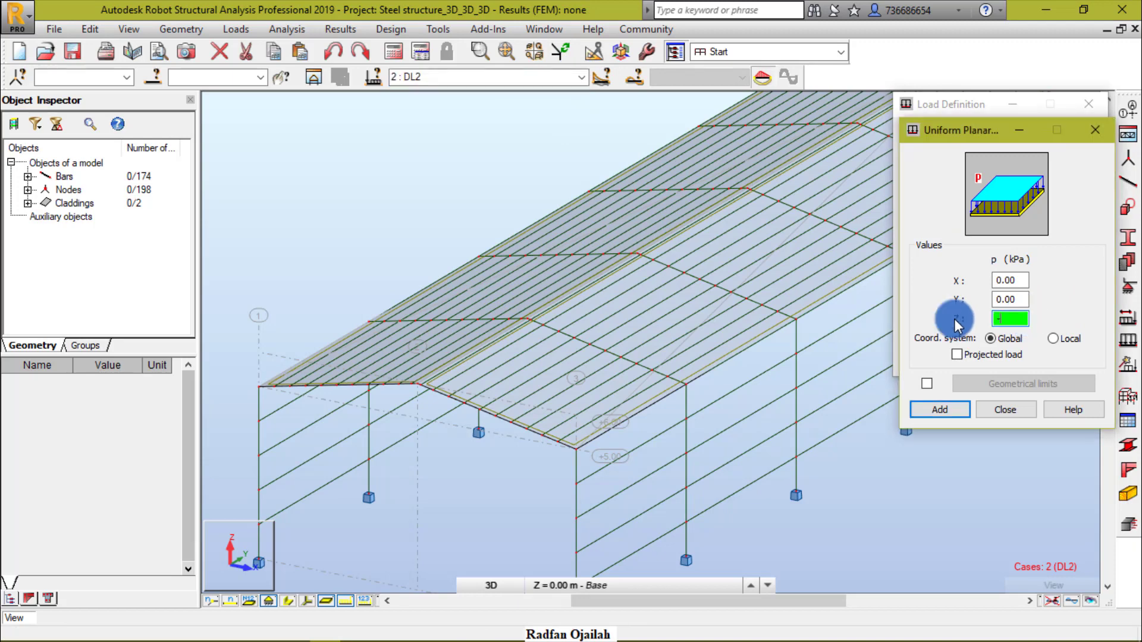
text(0.25)
drag(1008, 317, 990, 327)
click(995, 317)
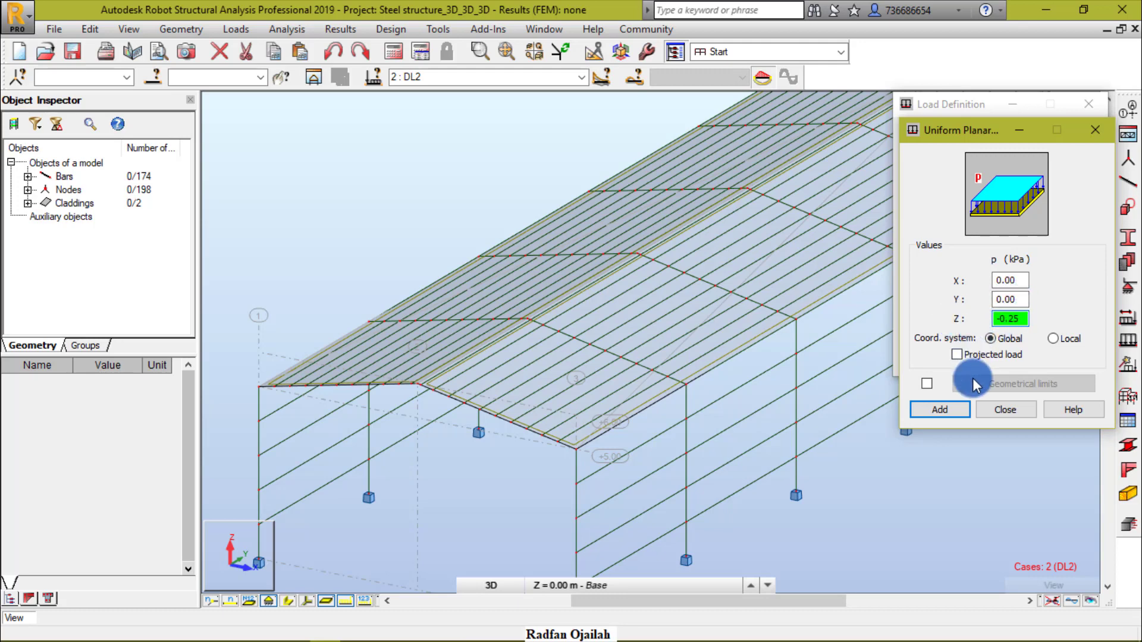
click(941, 410)
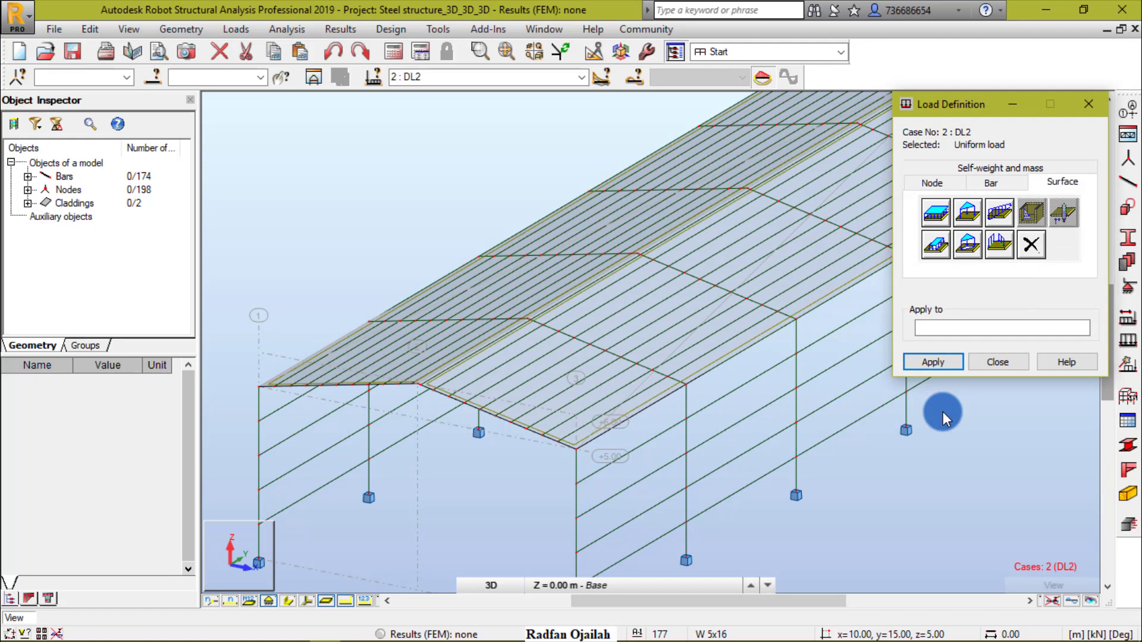
click(584, 388)
click(380, 345)
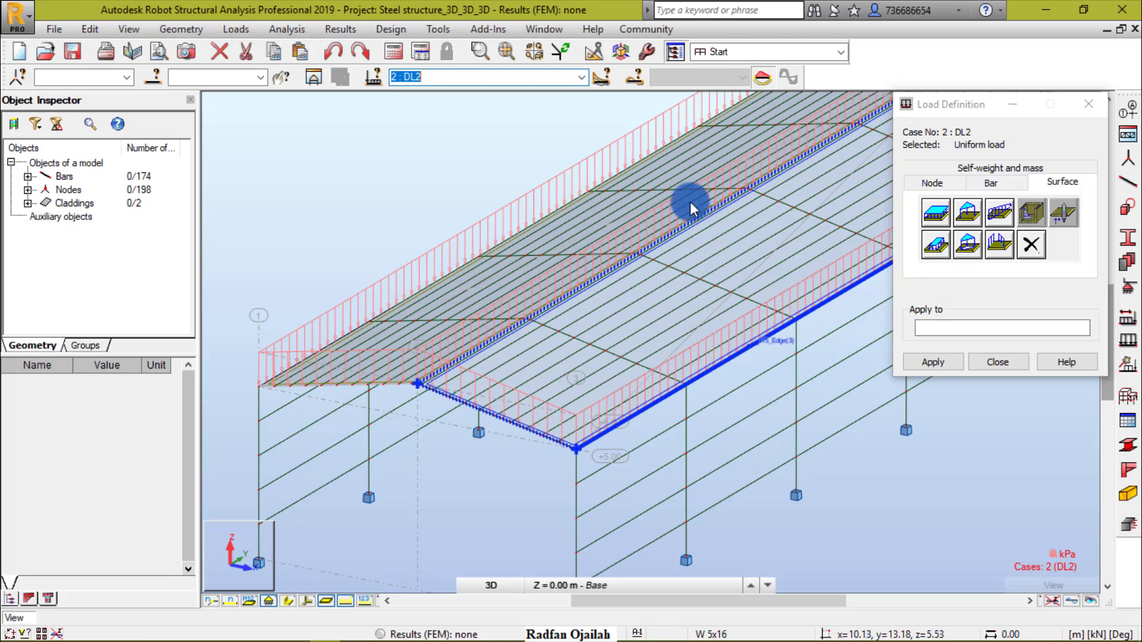
- Switch to load case LL1, apply a uniform planar load of -0.5 kPa in global Z to both roof claddings, and close Load Definition
click(587, 87)
click(580, 77)
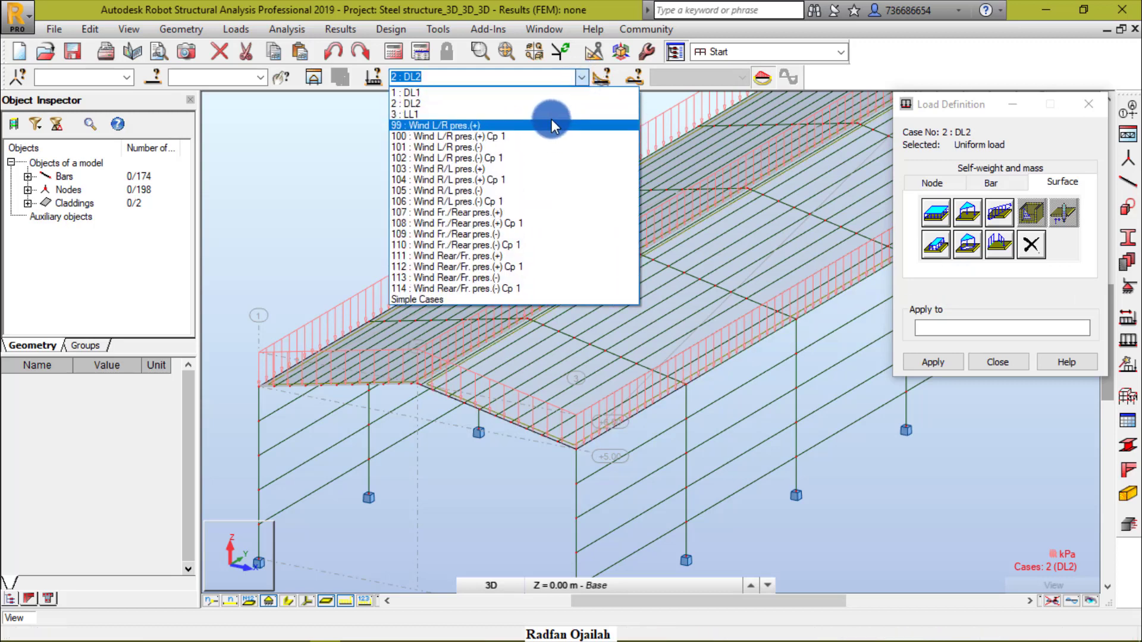
click(550, 114)
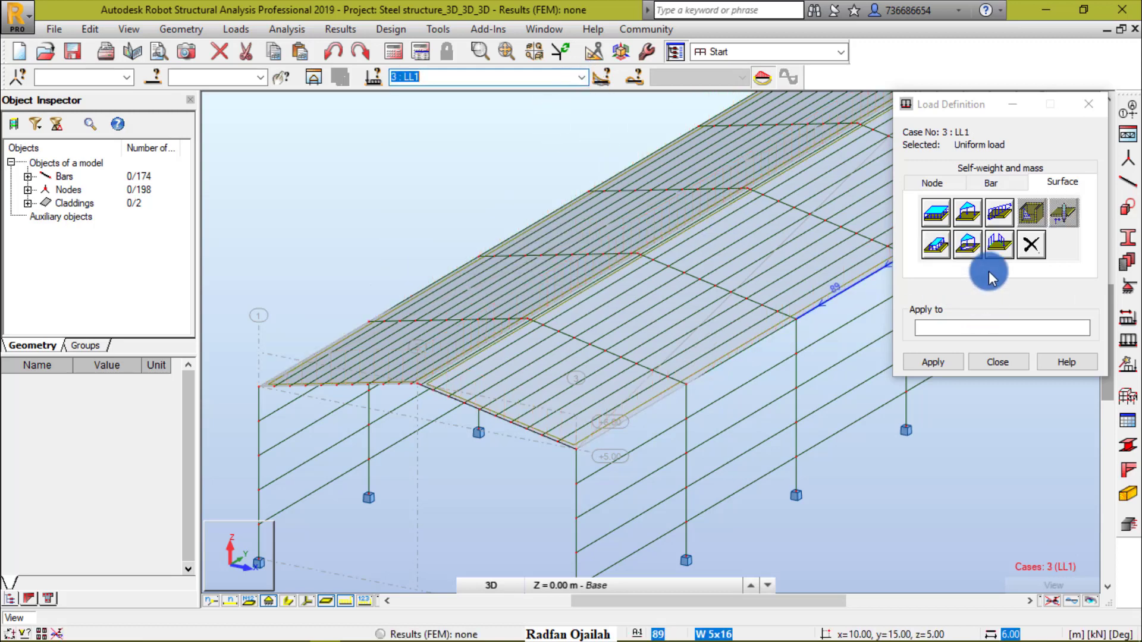
click(968, 211)
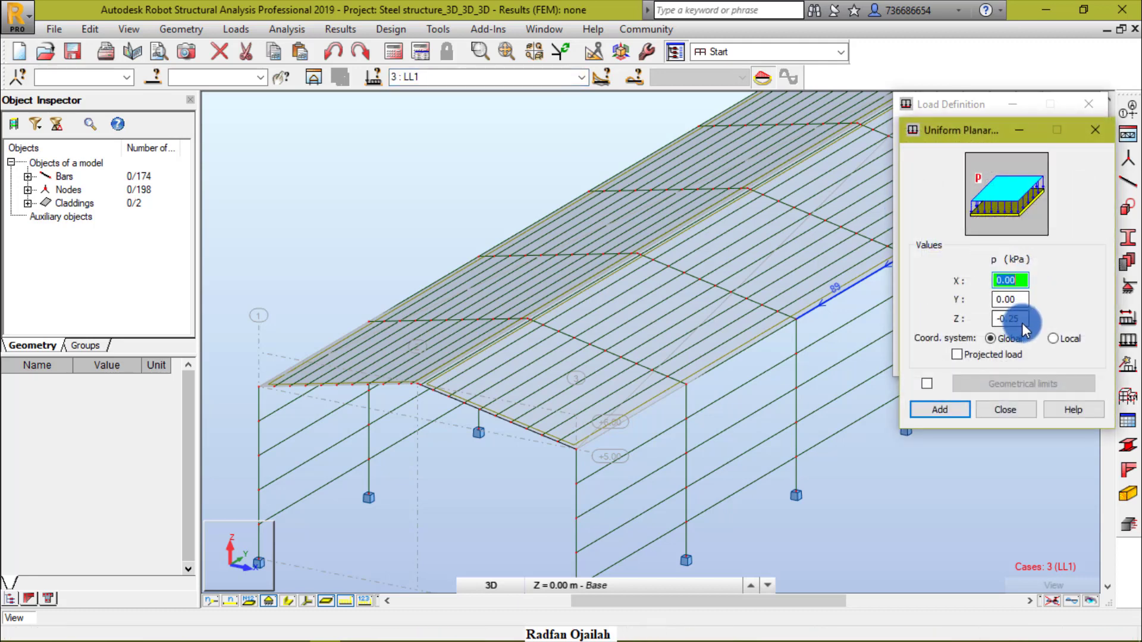
drag(1020, 321, 991, 325)
key(BackSpace)
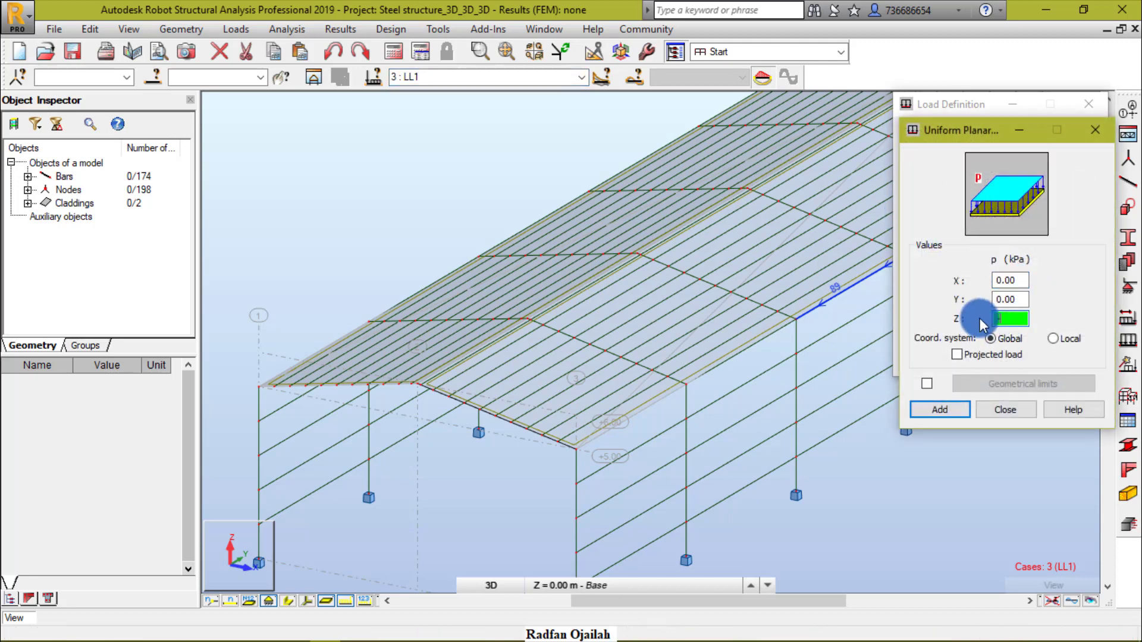
text(-.5)
click(940, 410)
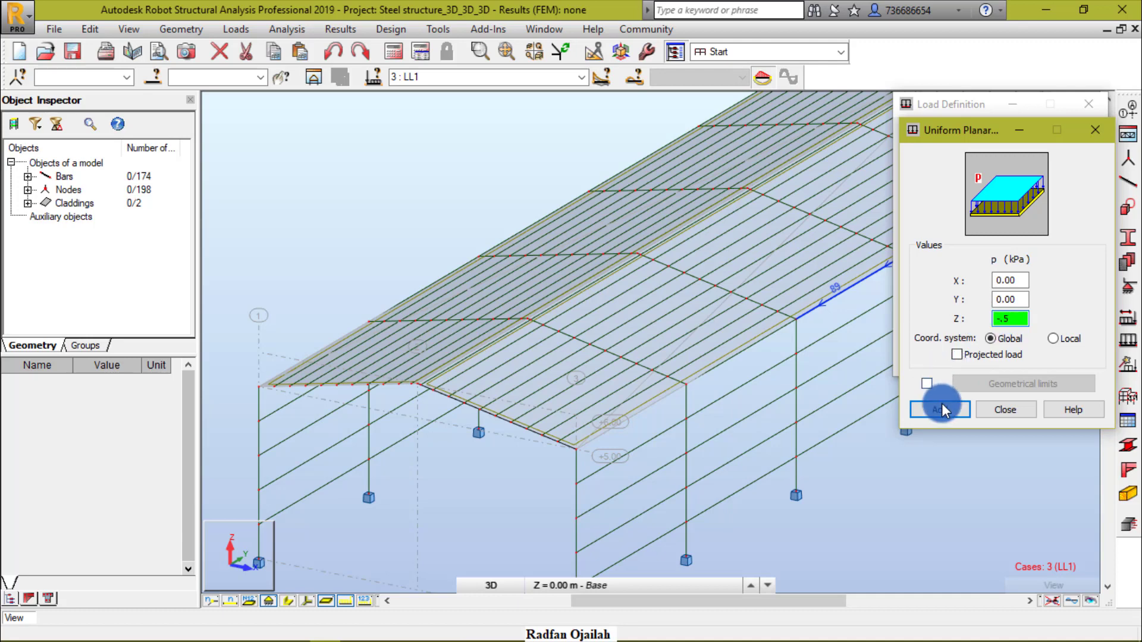
click(590, 352)
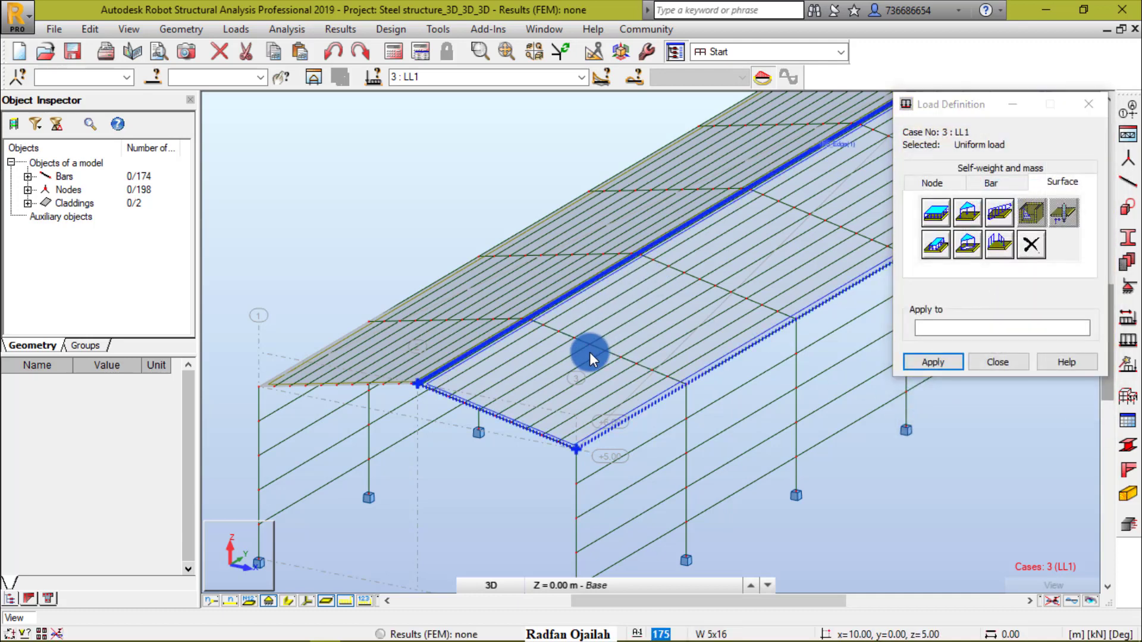
click(415, 326)
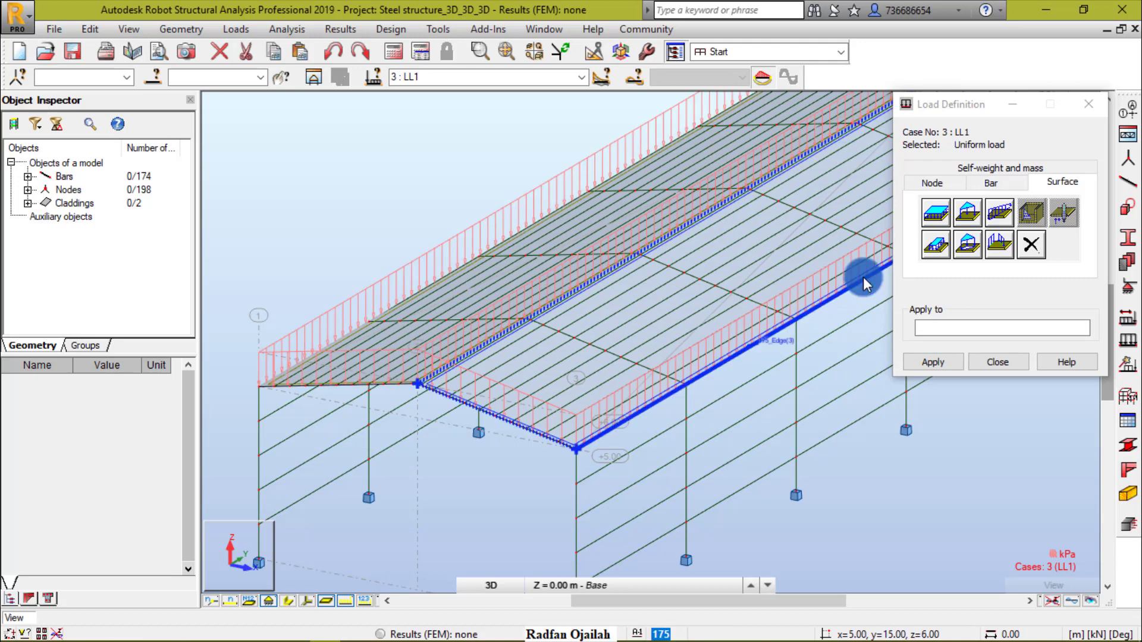
click(985, 362)
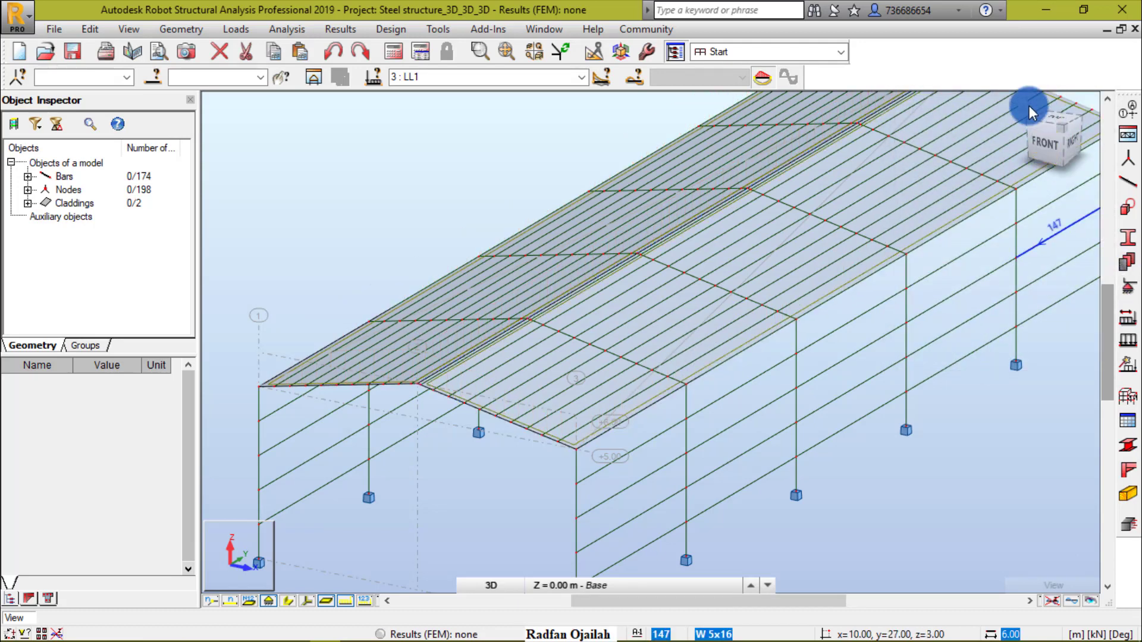
- Display the load symbols on the whole structure and compare the roof surface loads of cases DL2 and LL1
click(1025, 105)
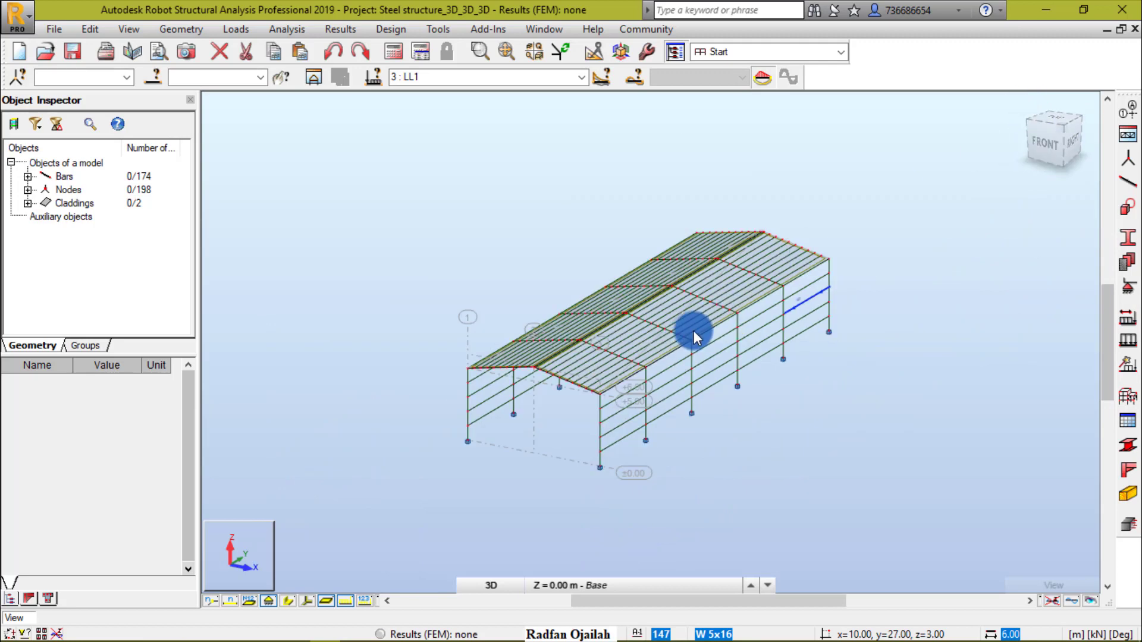
click(581, 76)
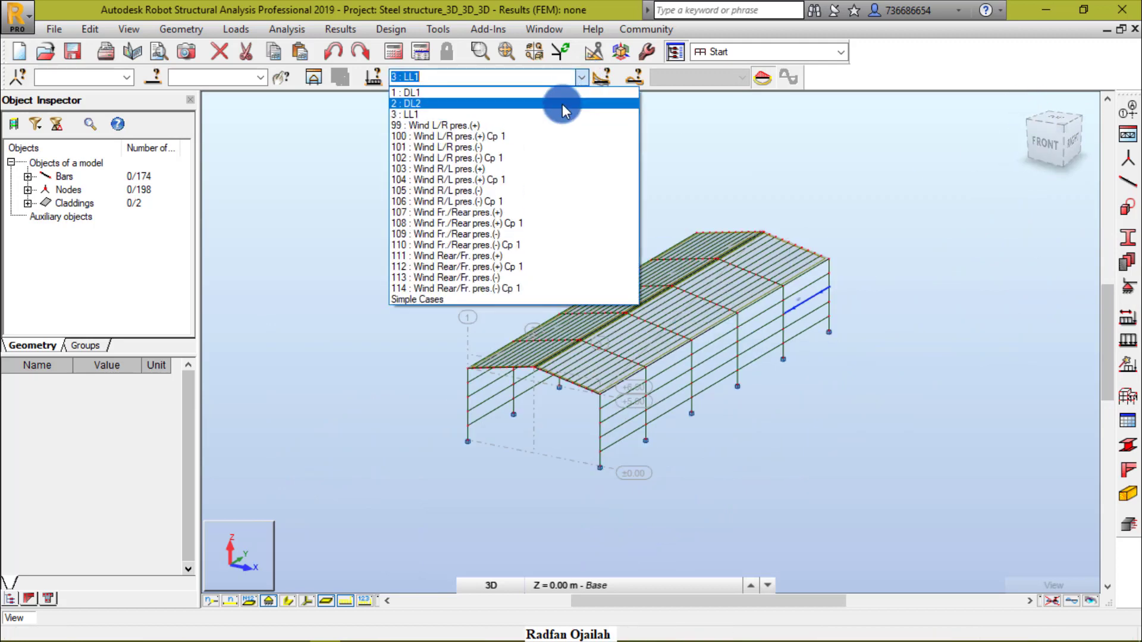
click(563, 105)
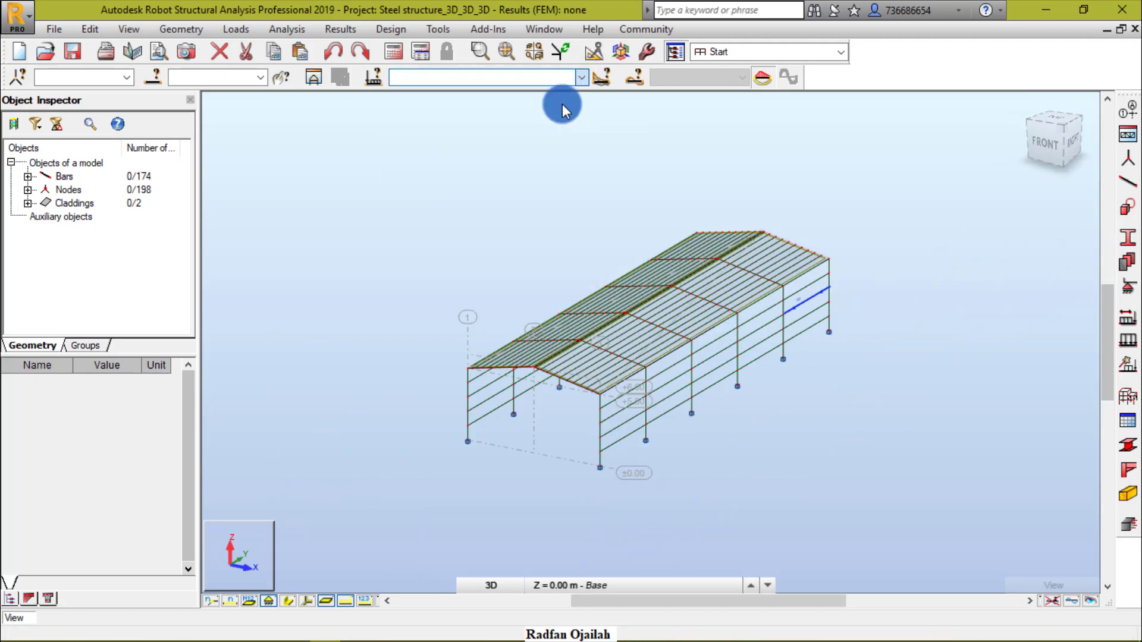
click(345, 601)
click(582, 78)
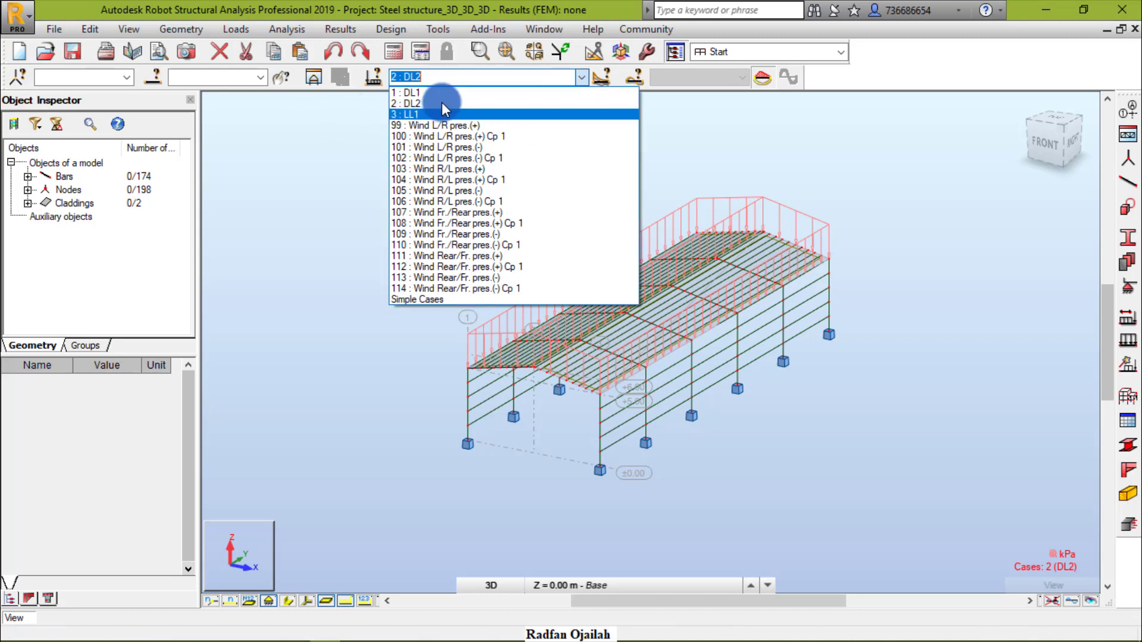
click(424, 114)
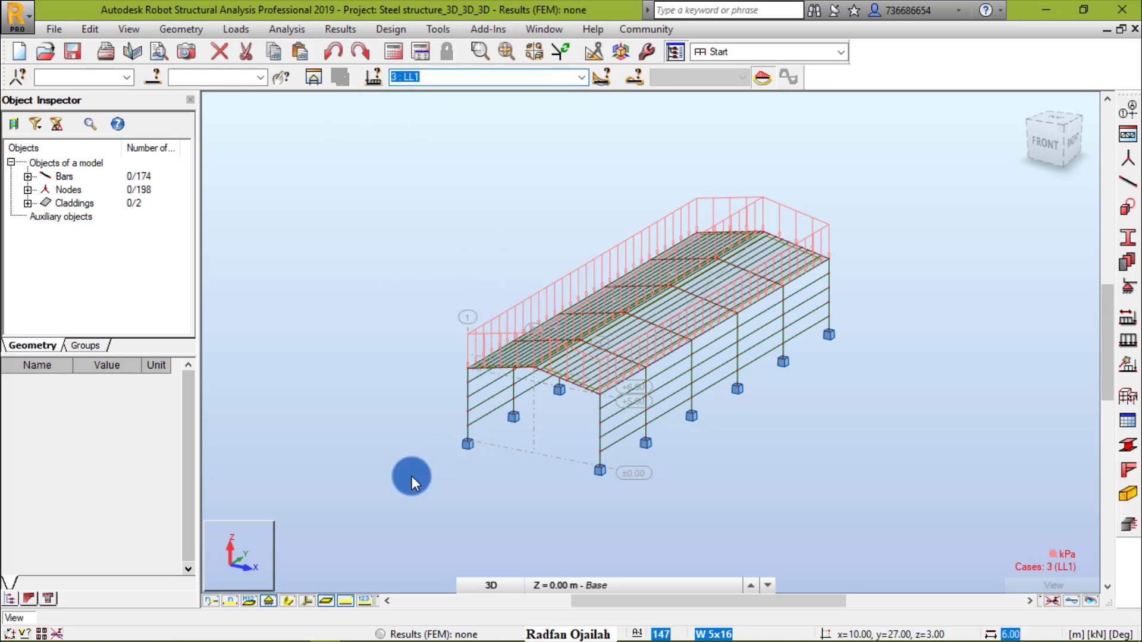
key(Up)
scroll(425, 194, up, 3)
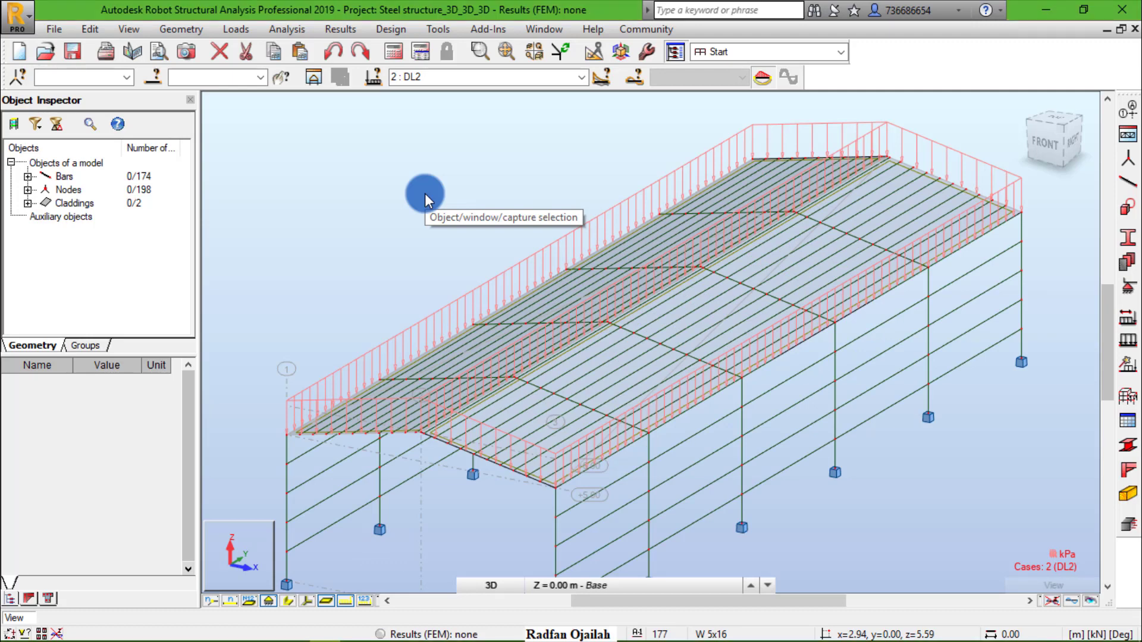
- Make DL1 the active load case, review its self-weight load and the self-weight and mass options, and close Load Definition
click(580, 76)
click(555, 92)
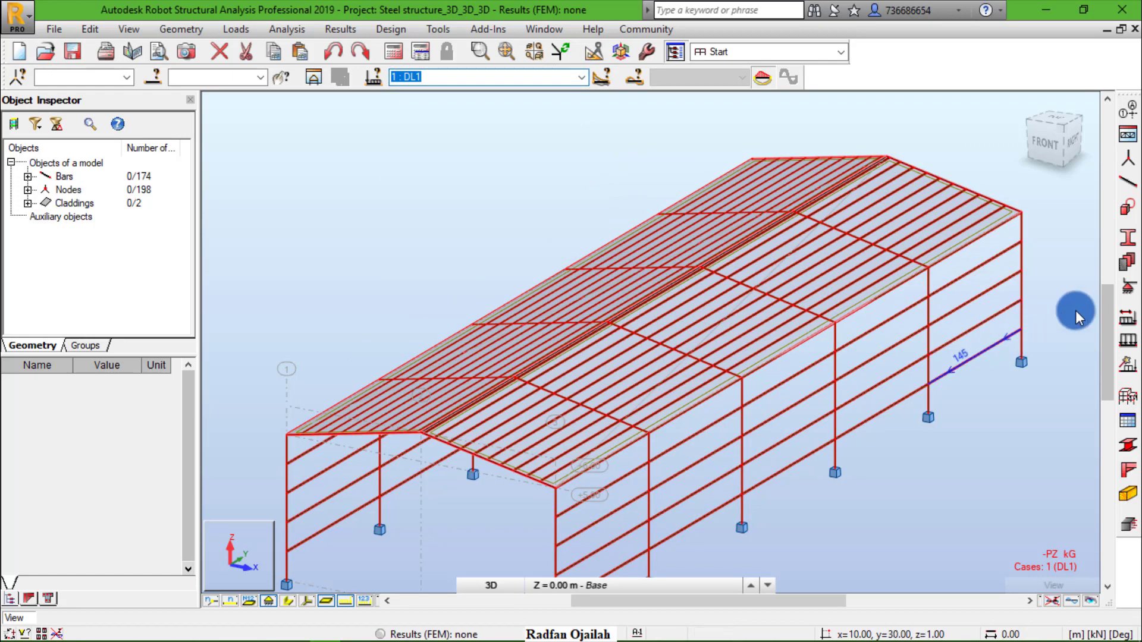
click(1125, 344)
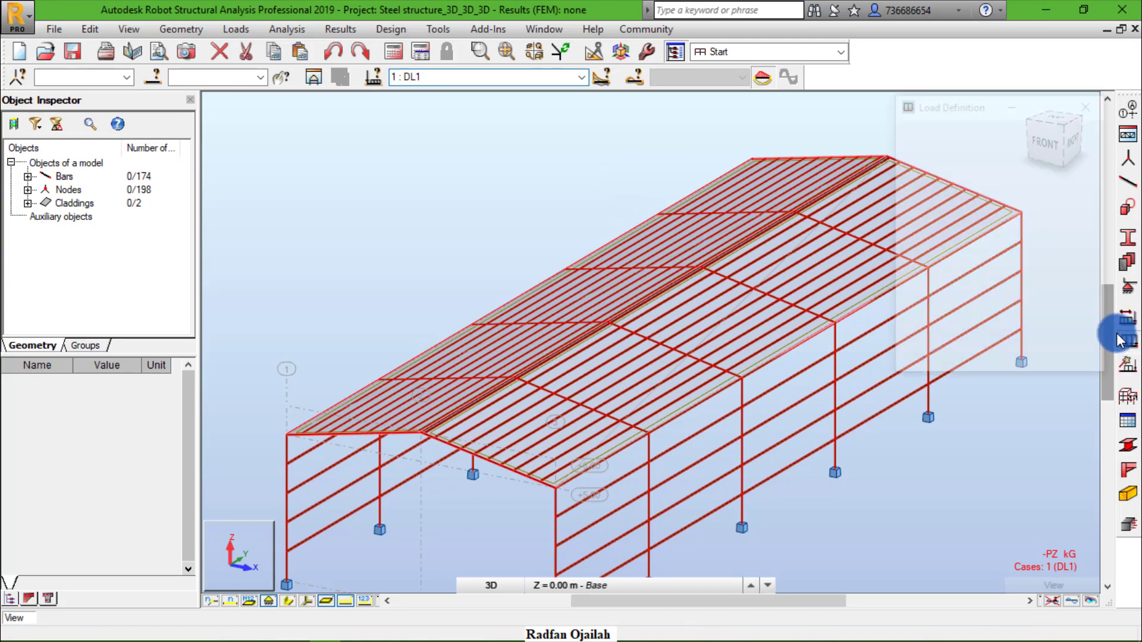
click(966, 168)
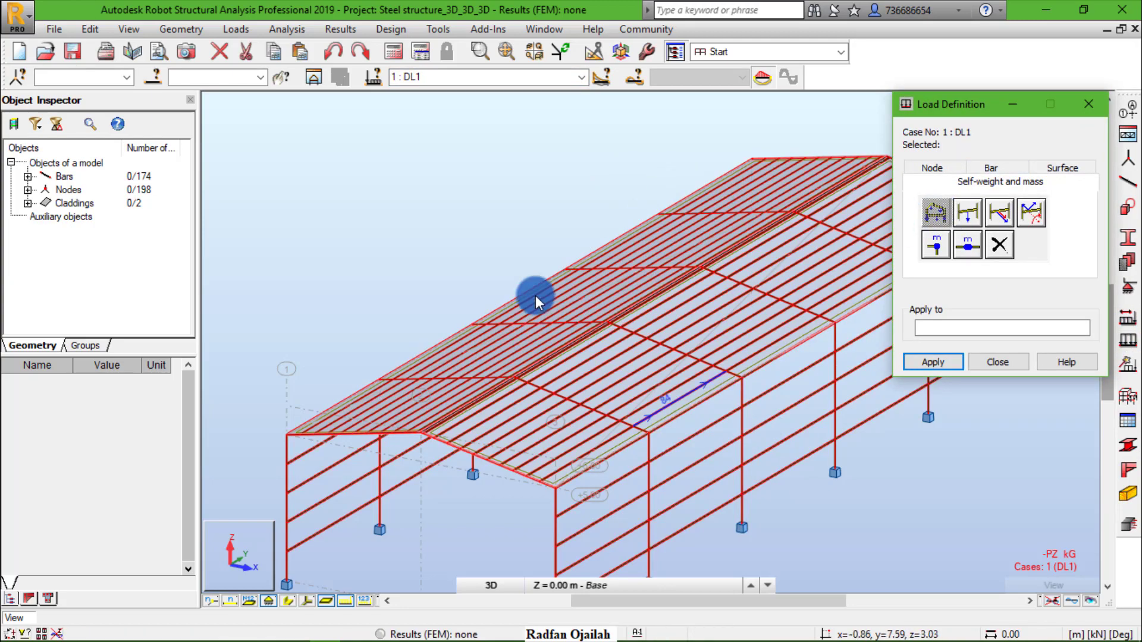
scroll(614, 373, down, 3)
scroll(469, 302, down, 3)
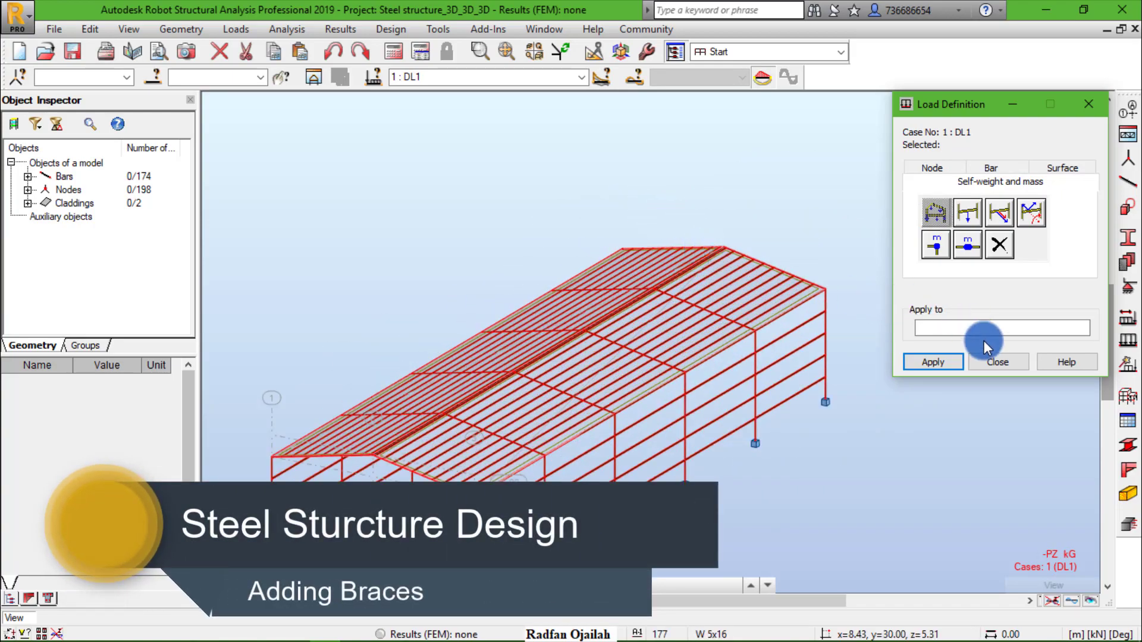
click(983, 335)
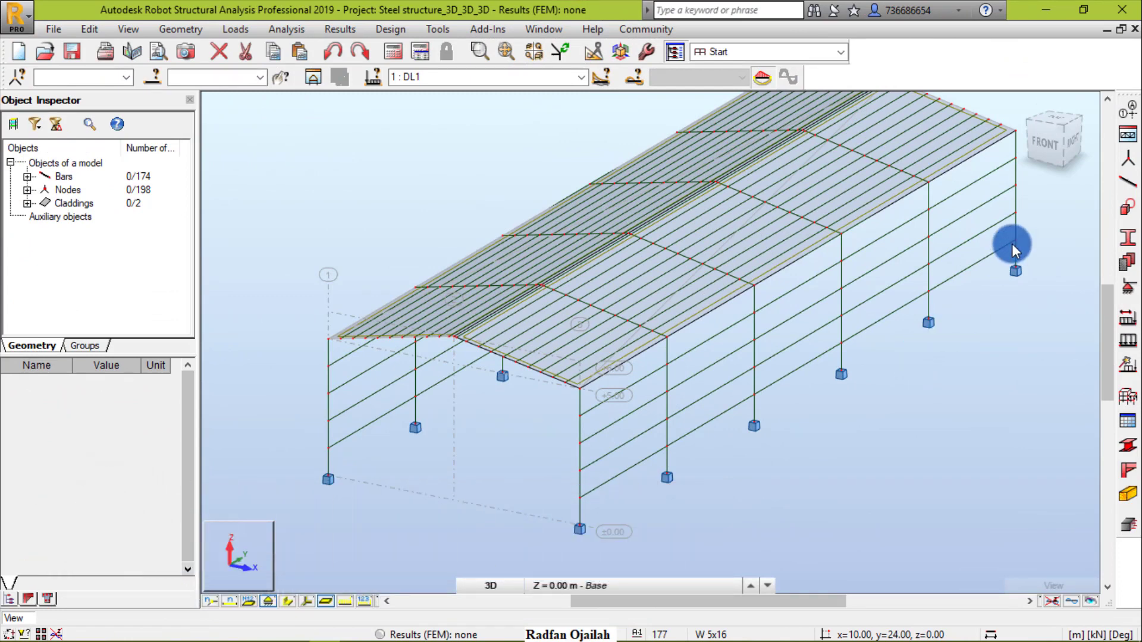
- Start defining bars and choose the square hollow section HSSQ 4x4x0.25 from the AISC 14.0 database for a new steel section
click(1123, 192)
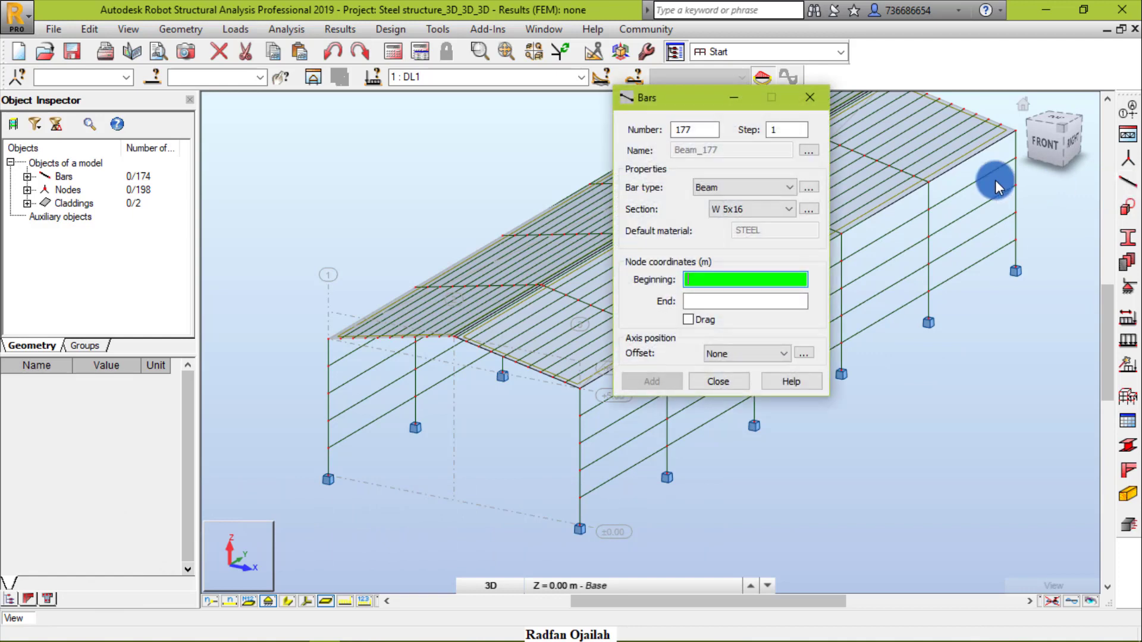
click(808, 209)
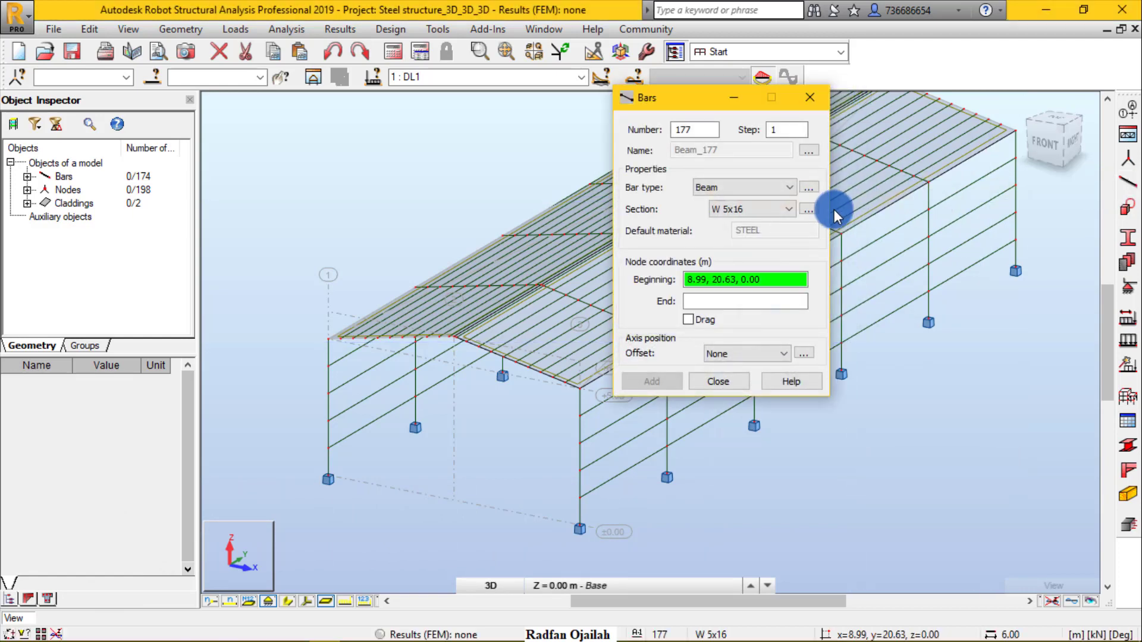
click(818, 212)
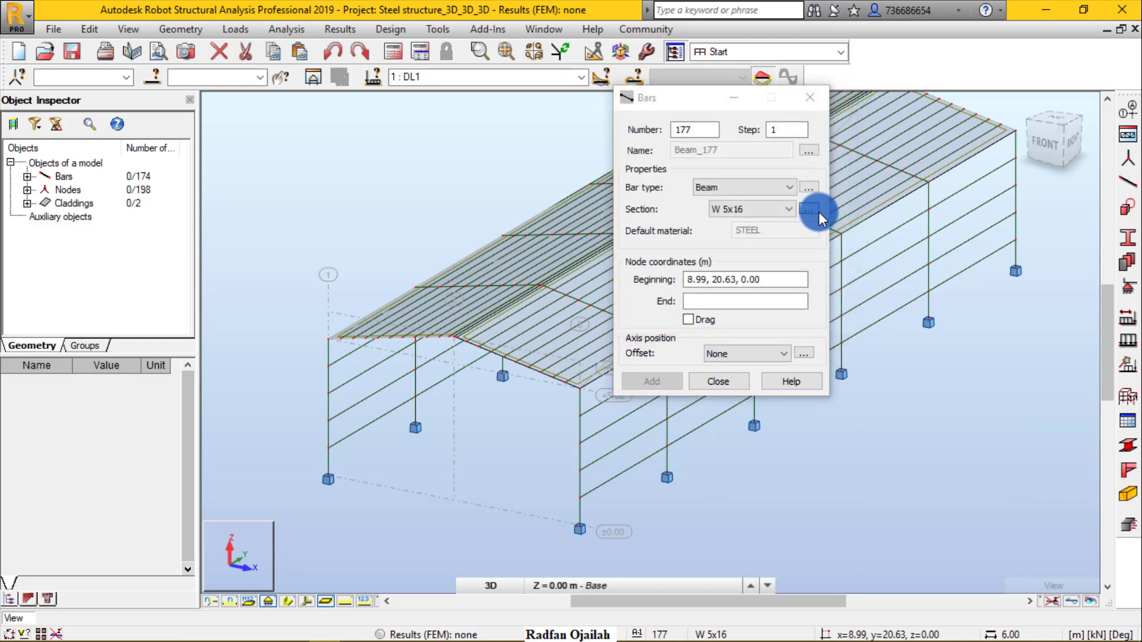
click(862, 304)
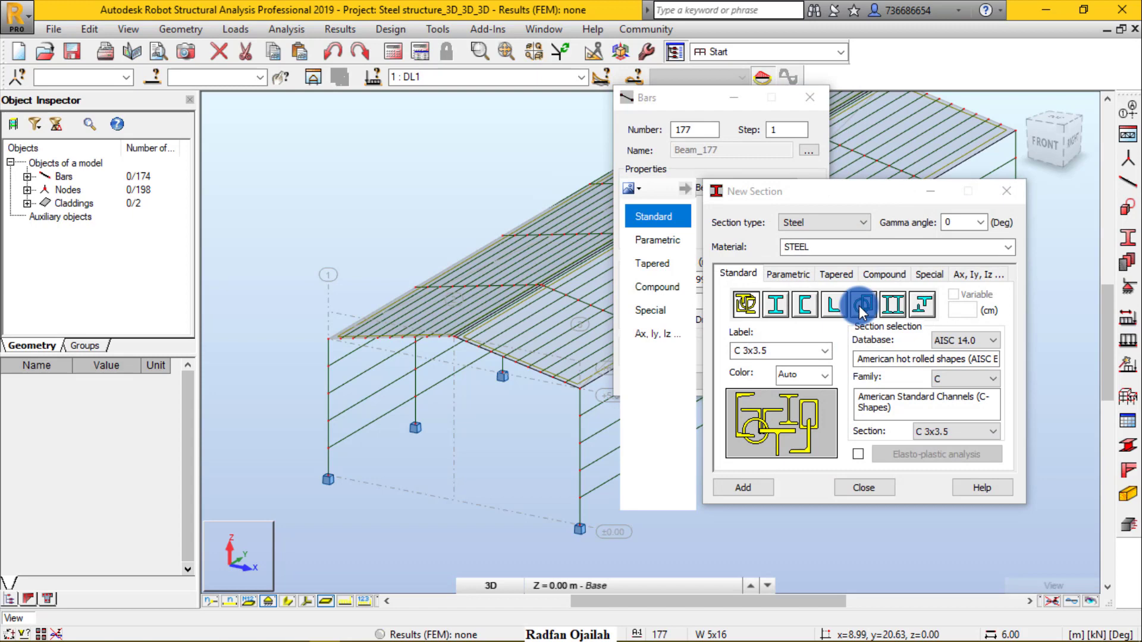
click(939, 381)
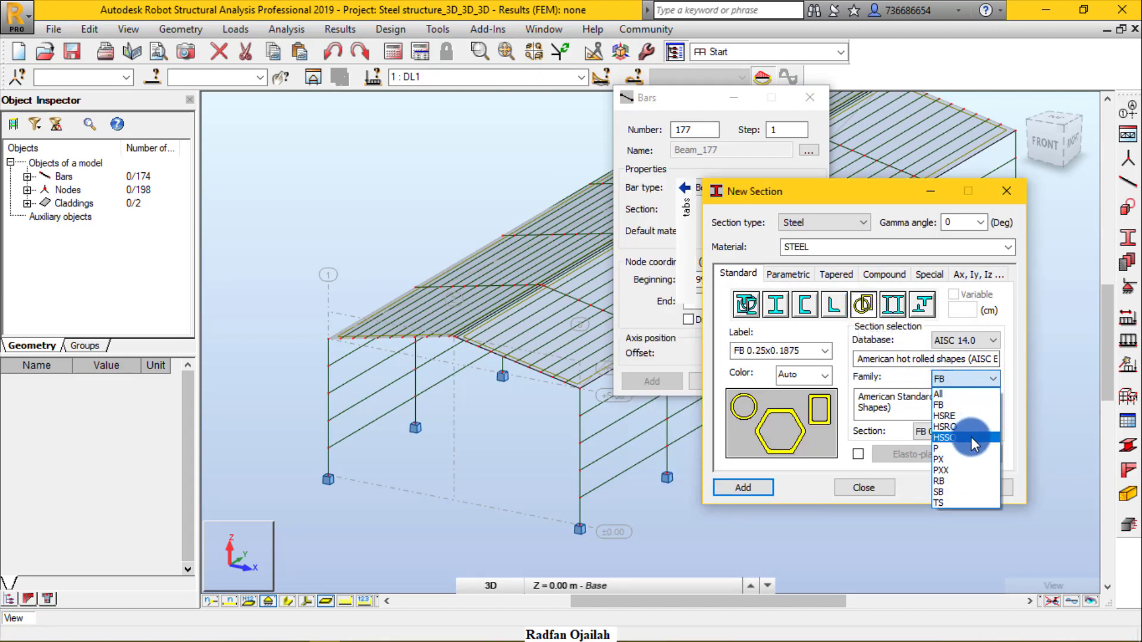
click(971, 437)
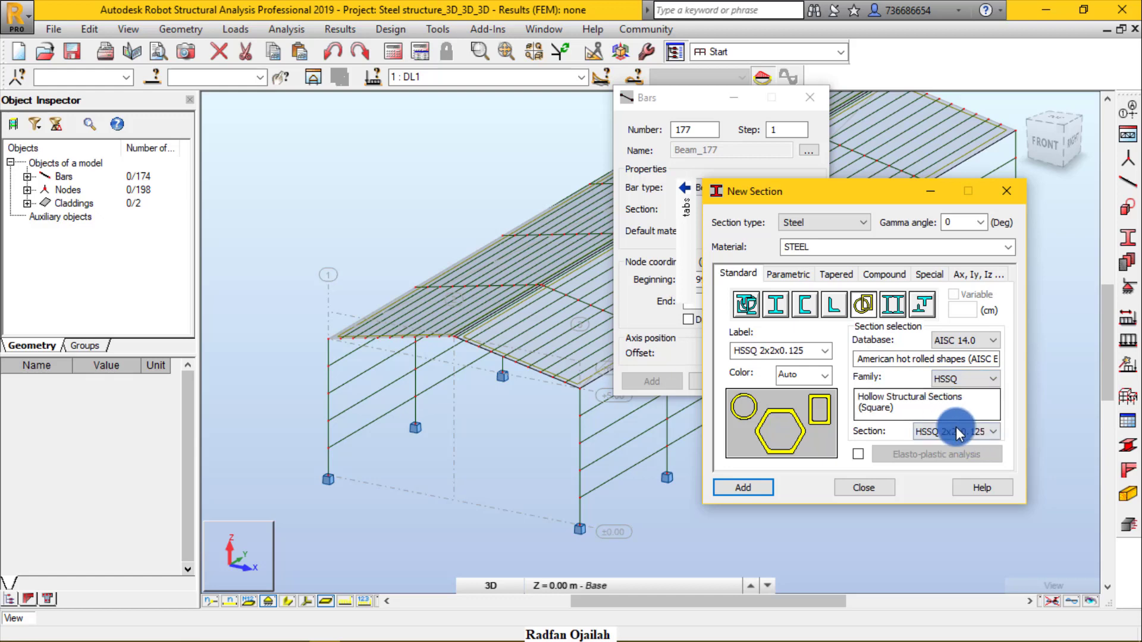
click(956, 433)
scroll(1012, 345, down, 3)
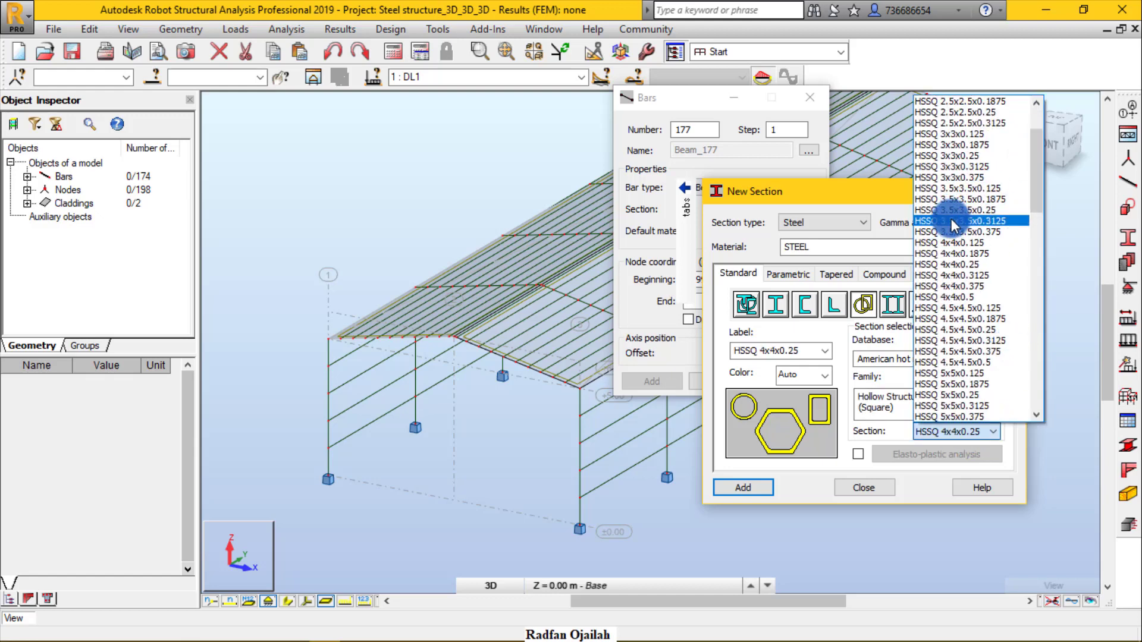
click(954, 265)
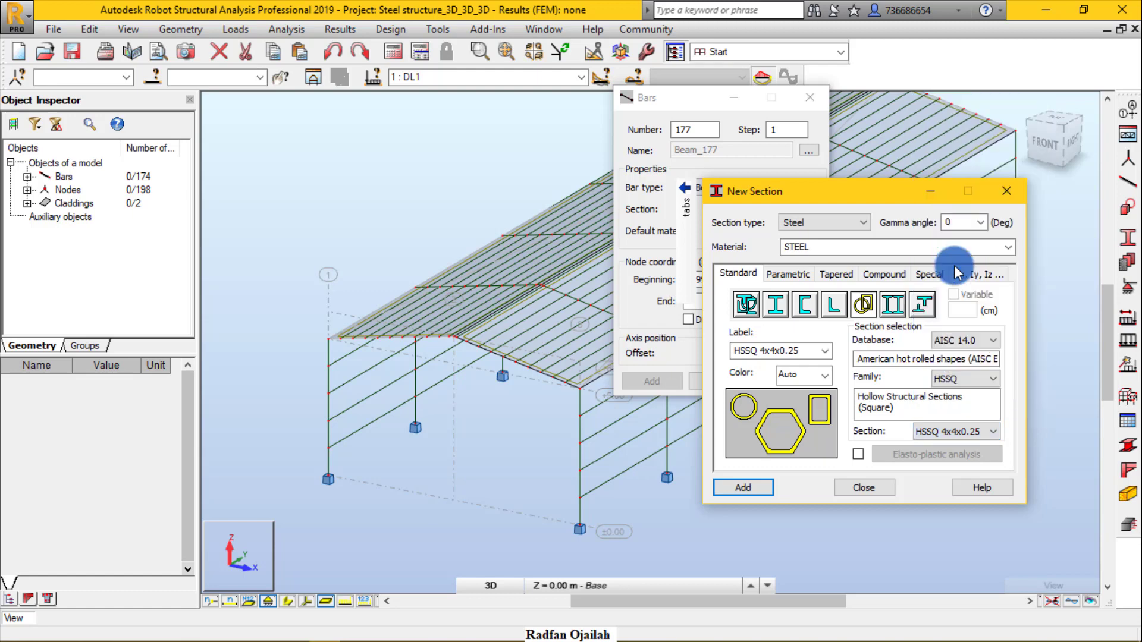
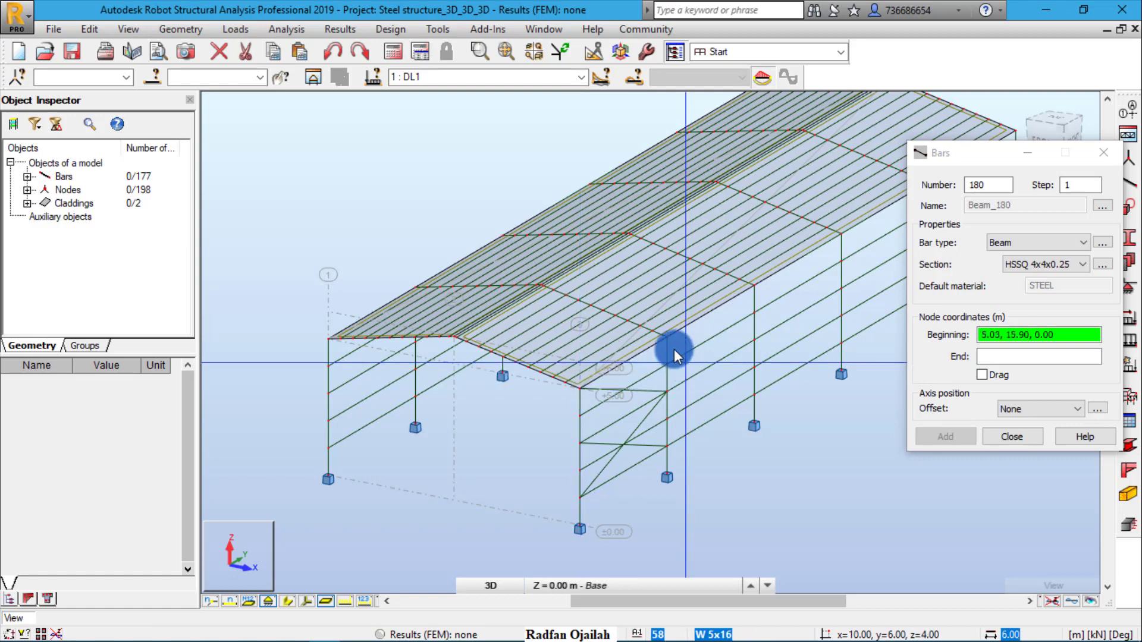
- Add an HSSQ 4x4x0.25 diagonal brace from the second column's eave node (10.00, 6.00, 5.00) down to the first column's mid-height node
click(667, 337)
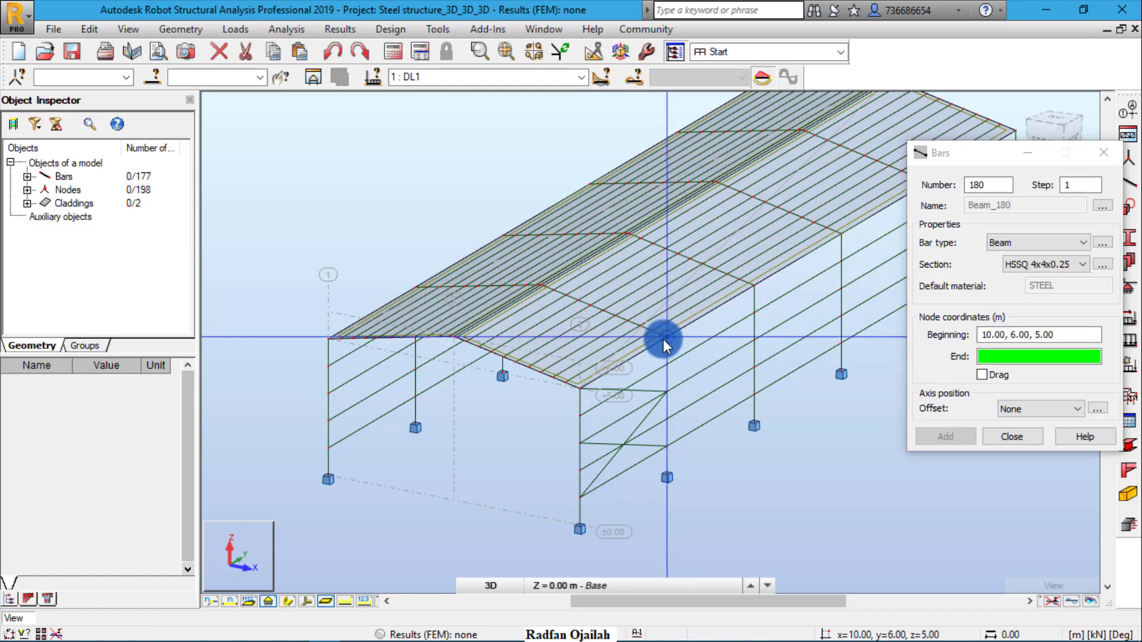
click(581, 442)
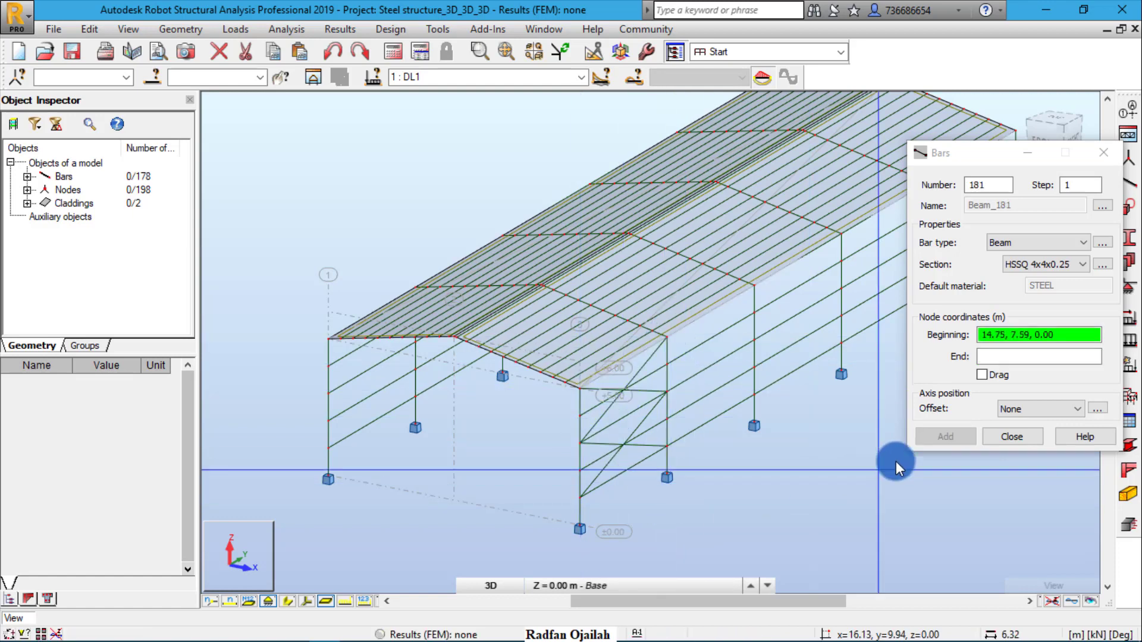
- Finish defining bars and select all bars that share the HSSQ 4x4x0.25 brace's cross-section
click(1012, 437)
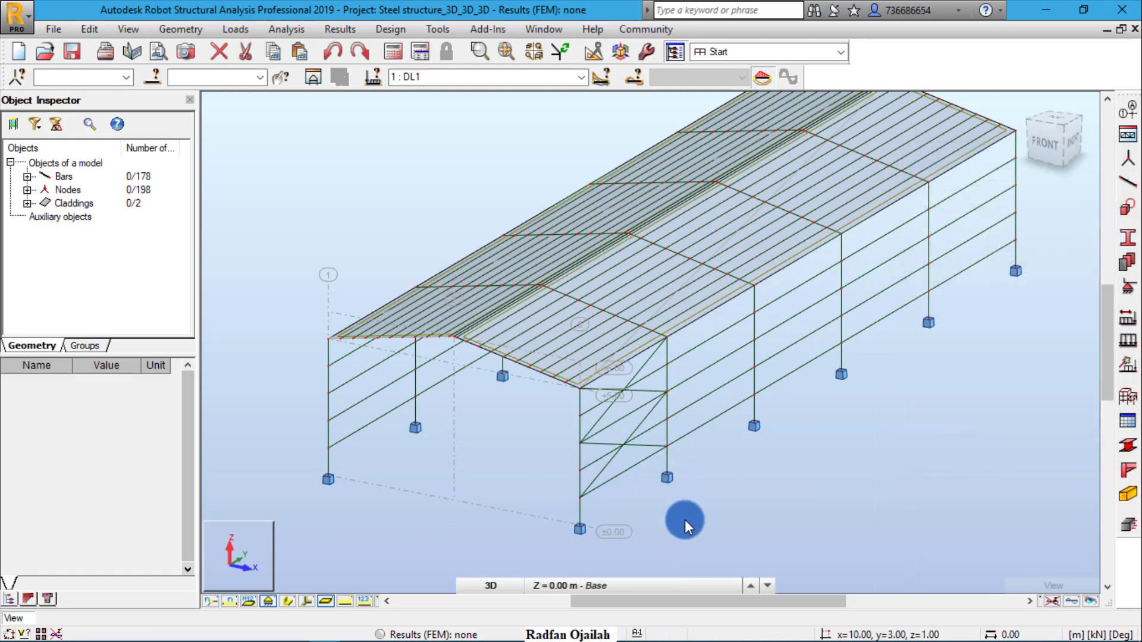
right_click(651, 412)
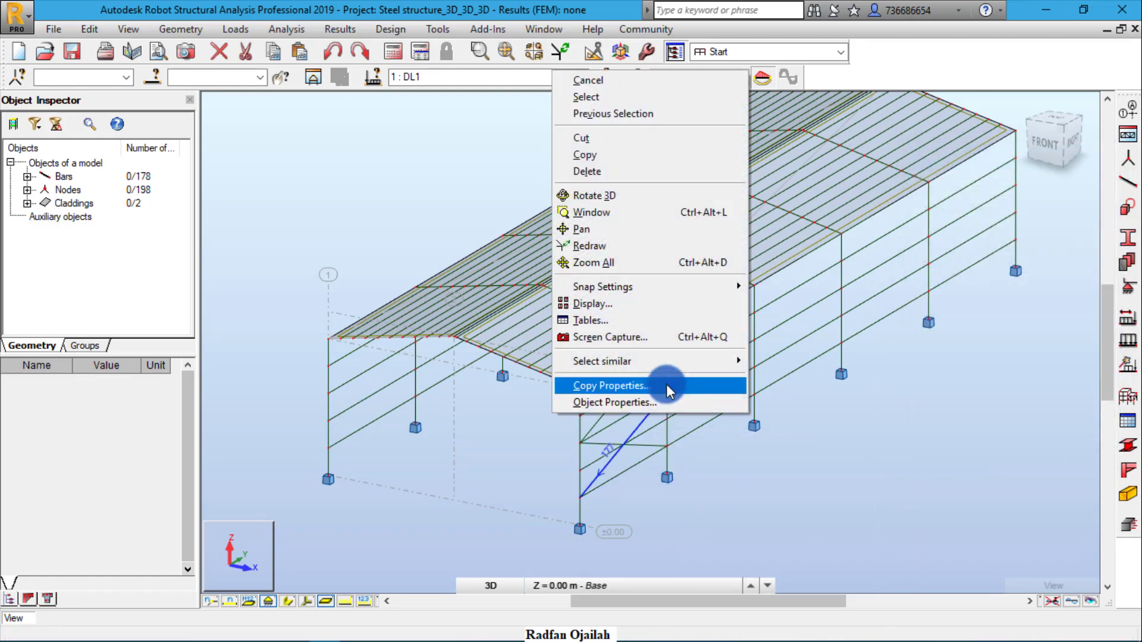
mouse_move(676, 366)
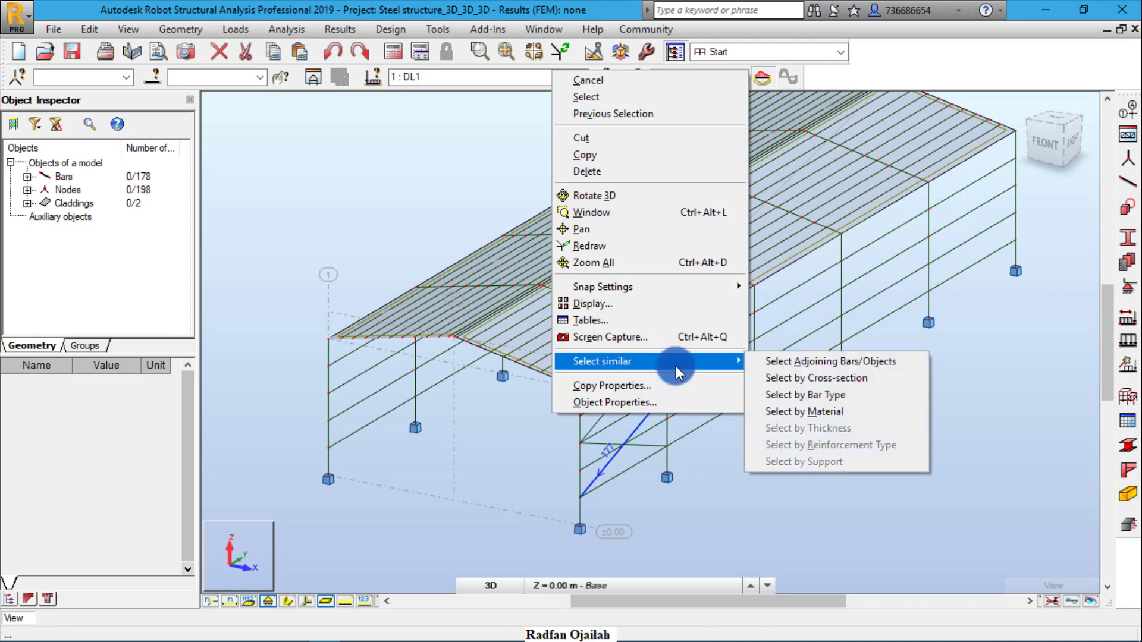
click(773, 375)
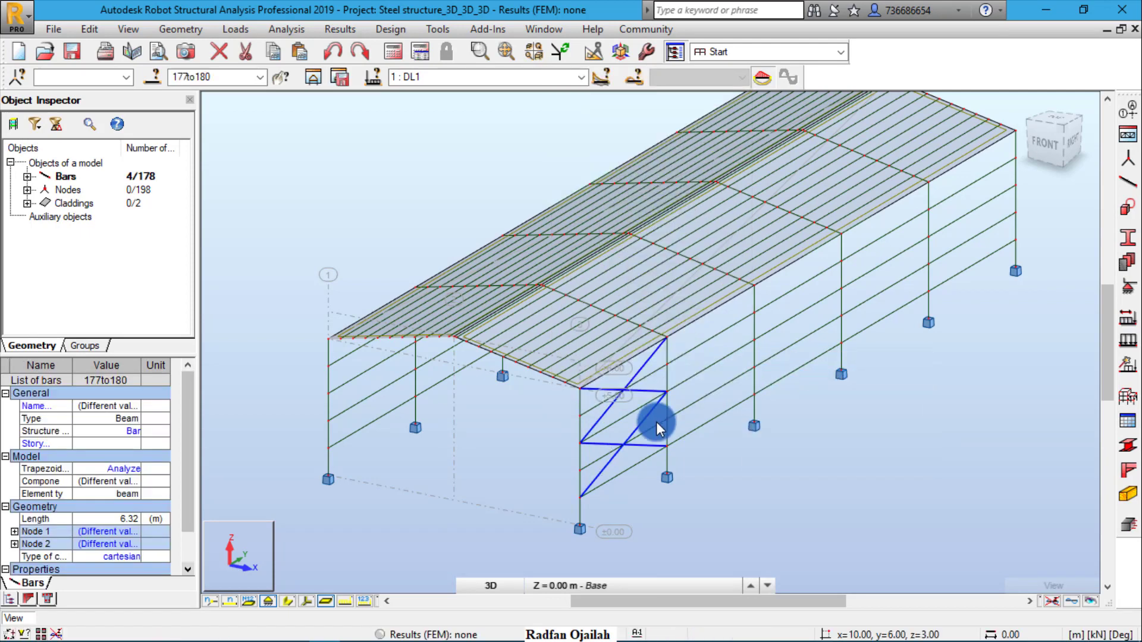
- Copy the four selected wall braces once to the opposite side wall with a translation vector of -10.00, 0.00, 0.00 m
click(597, 52)
drag(948, 62, 969, 43)
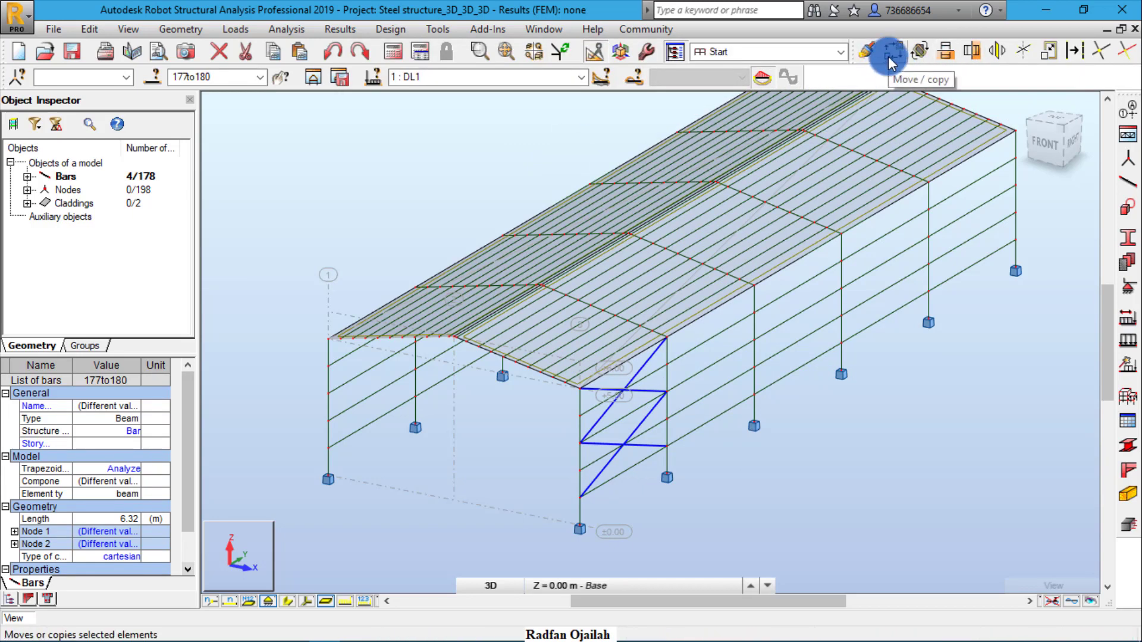
click(890, 53)
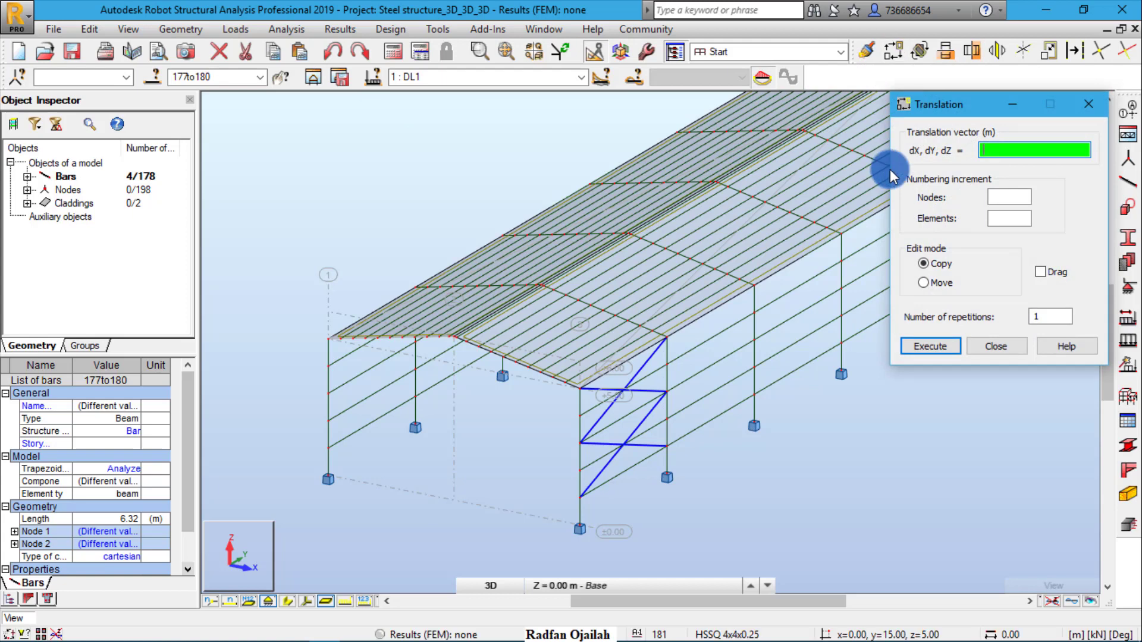
click(923, 264)
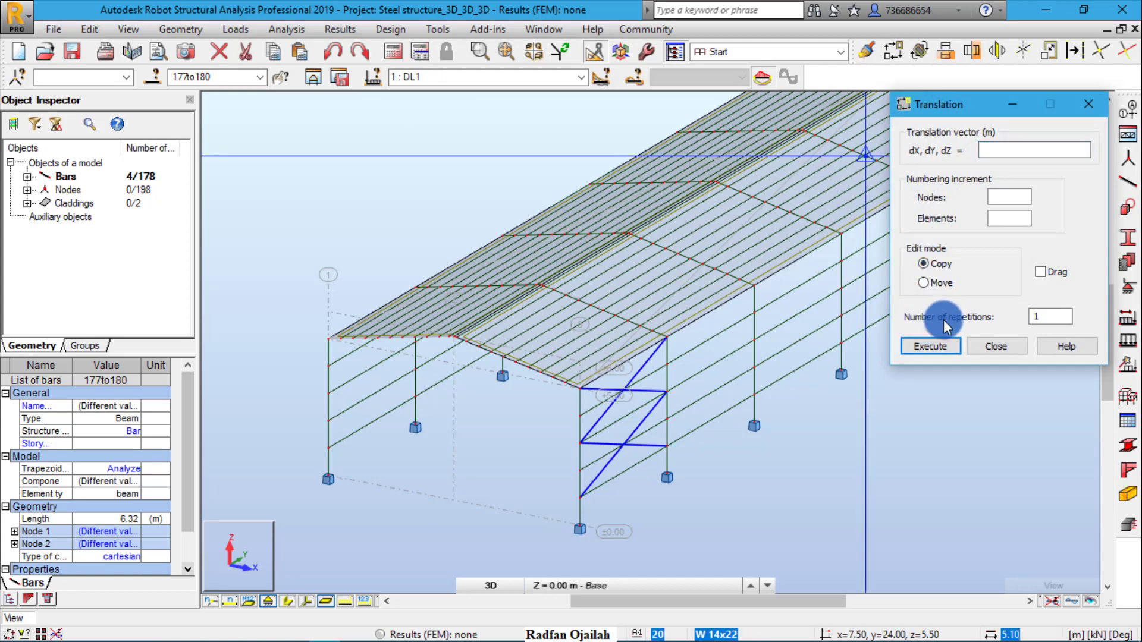
click(1001, 151)
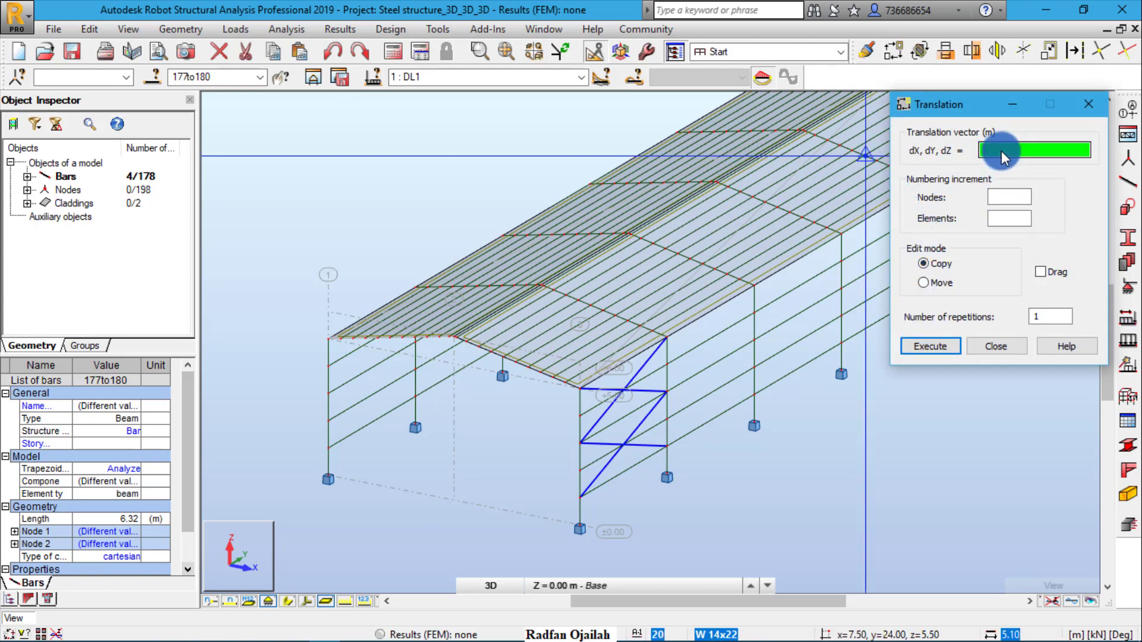
click(578, 499)
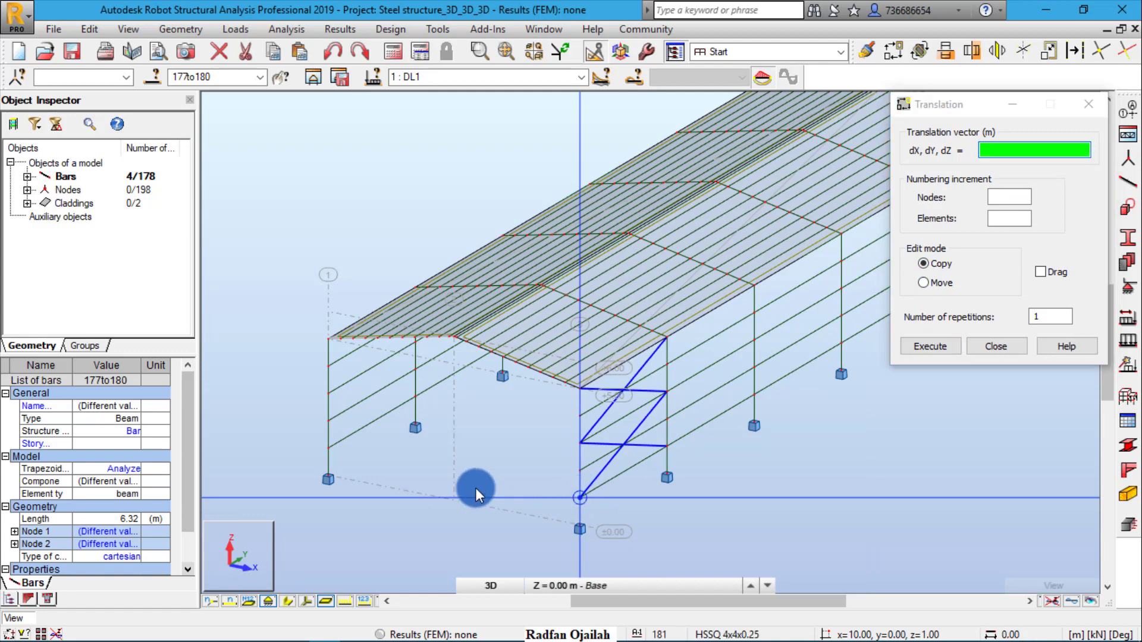
click(328, 445)
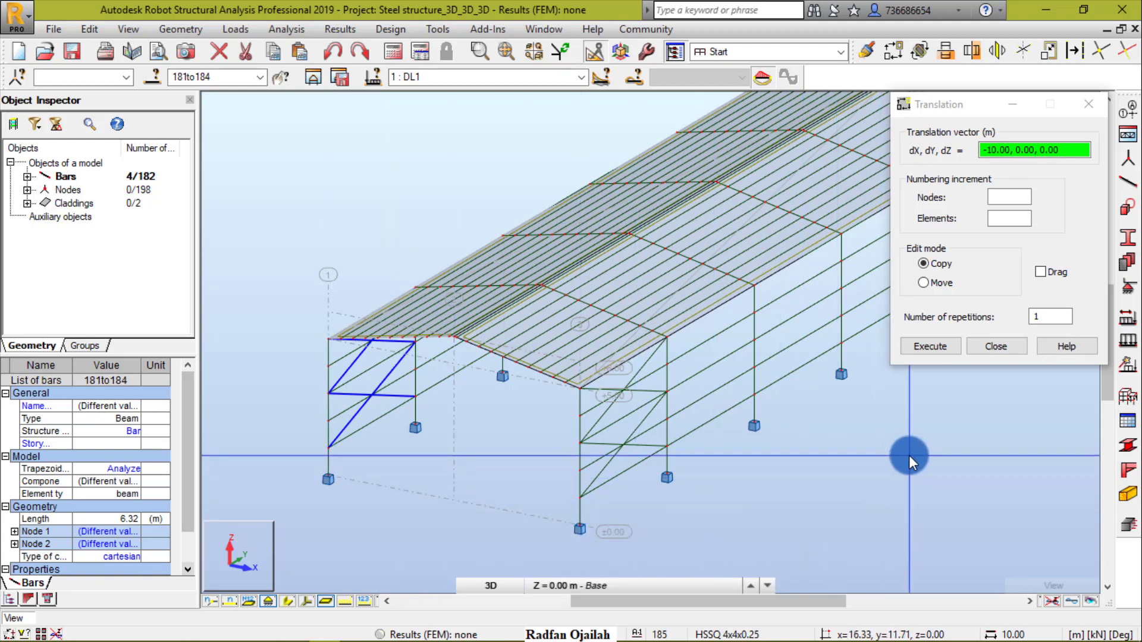
- Select the HSSQ braces on both side walls by their common cross-section
right_click(637, 443)
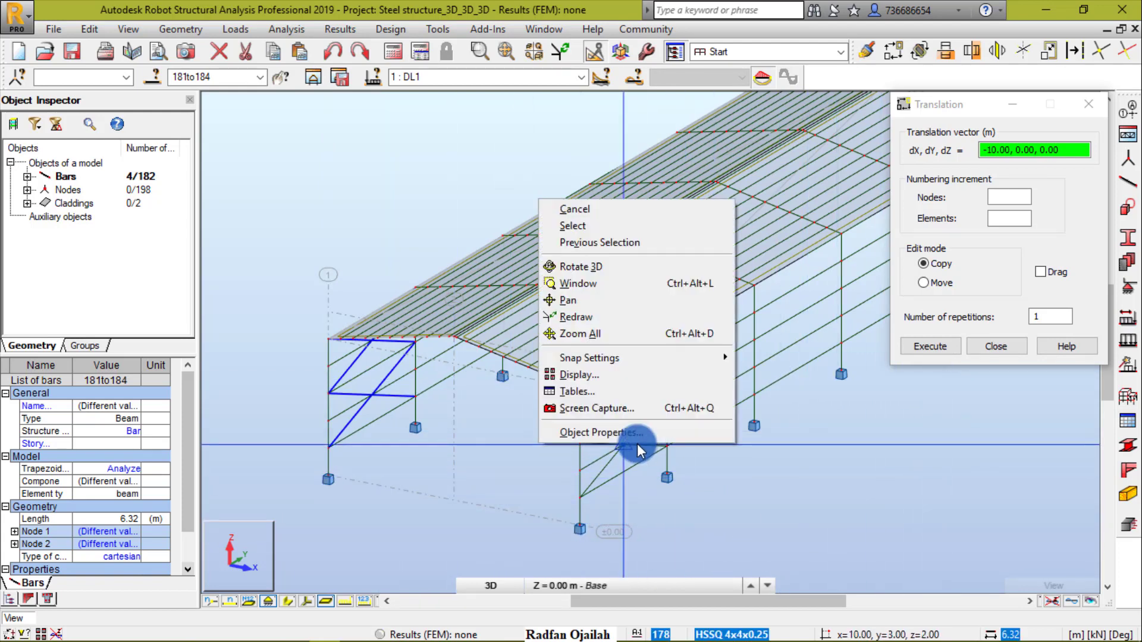
click(610, 227)
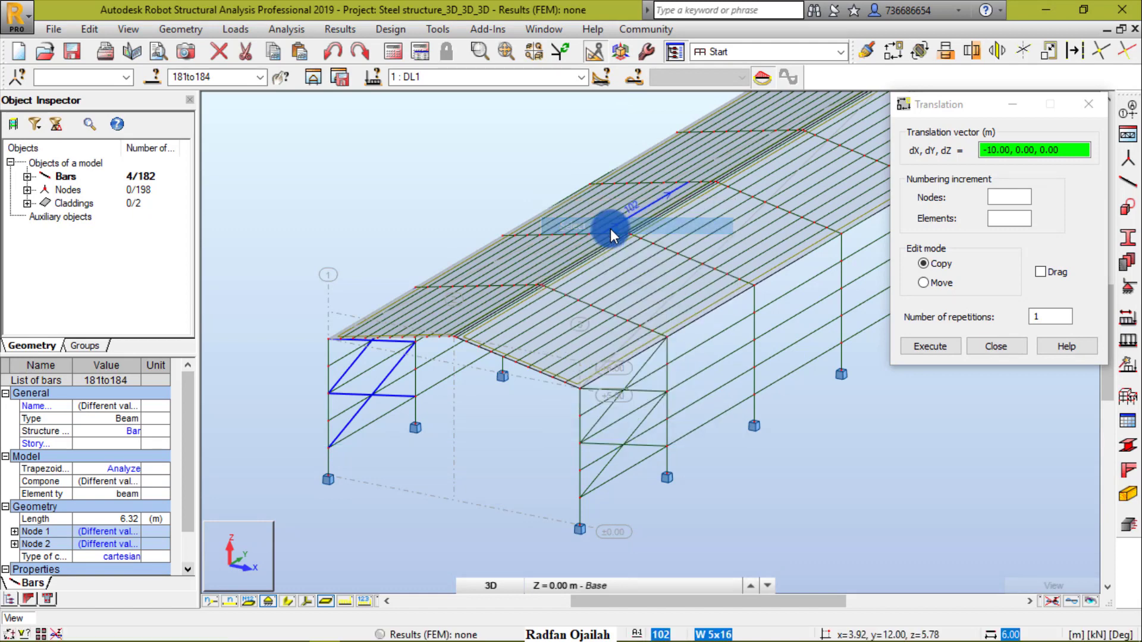
right_click(616, 458)
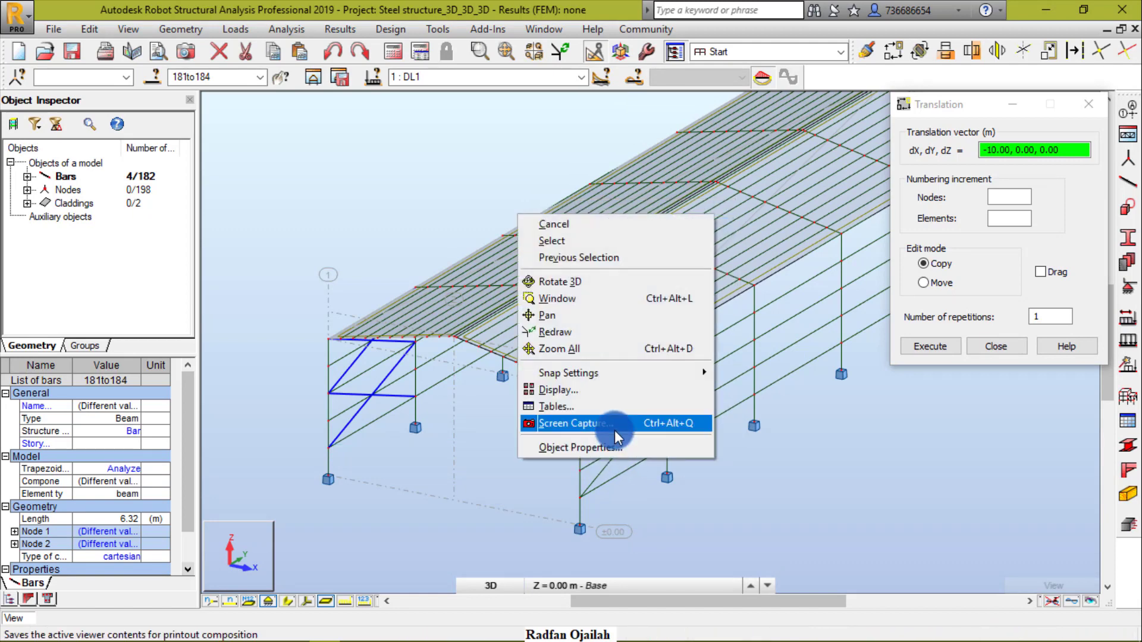
right_click(599, 476)
mouse_move(667, 422)
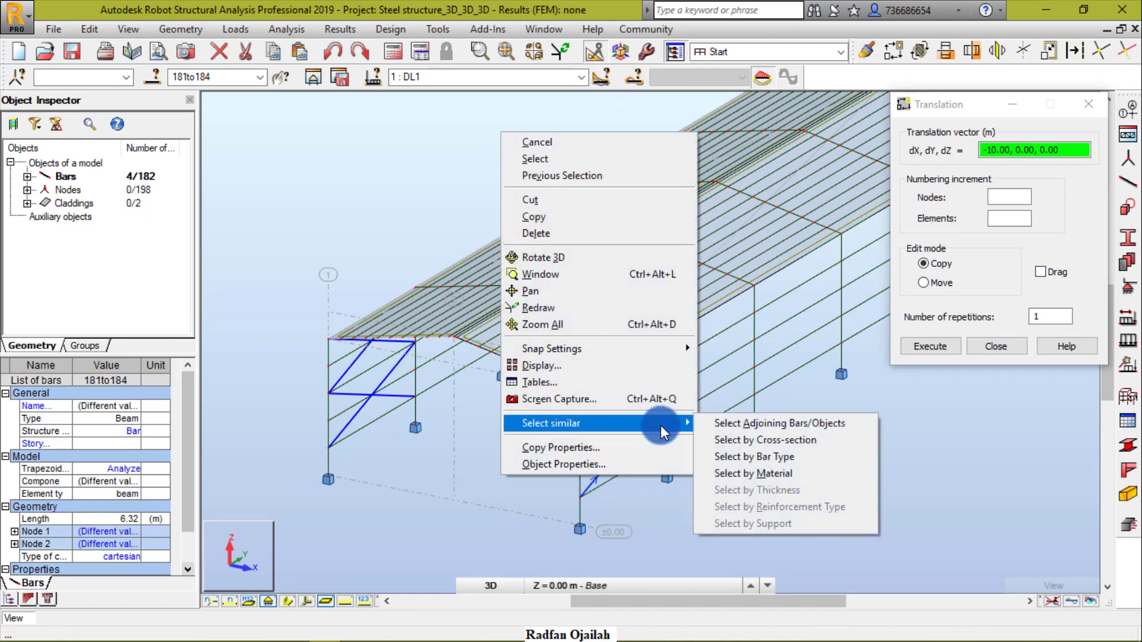
click(790, 439)
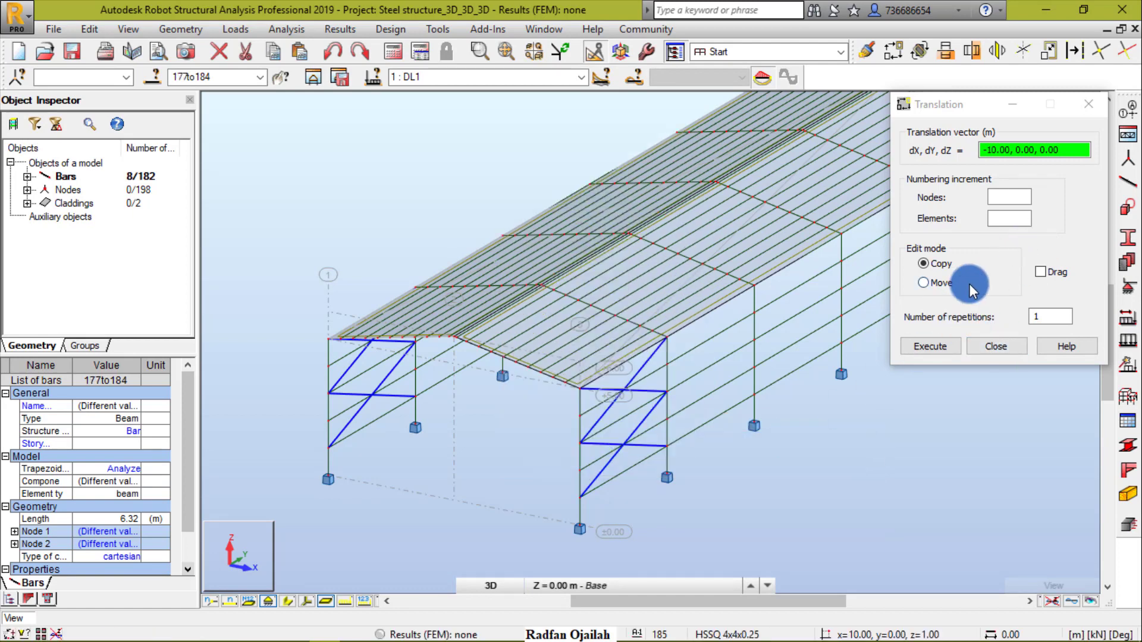
- Copy the selected braces to the last bay with a translation vector of 0.00, 24.00, 0.00 m and close Translation
click(941, 265)
click(1071, 150)
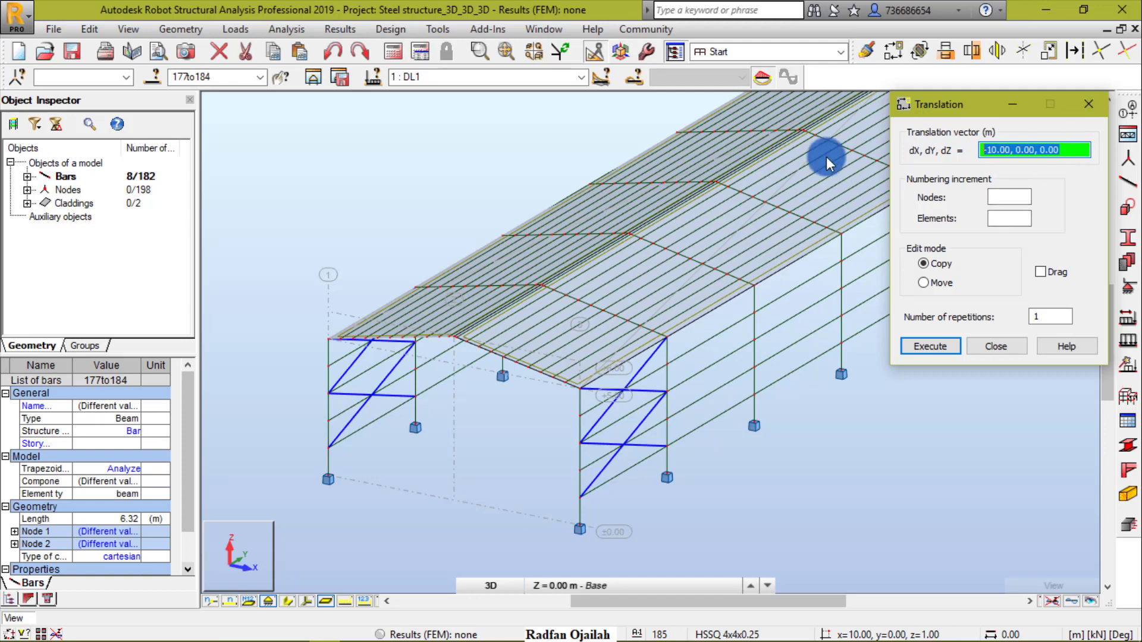
click(668, 447)
scroll(417, 419, down, 4)
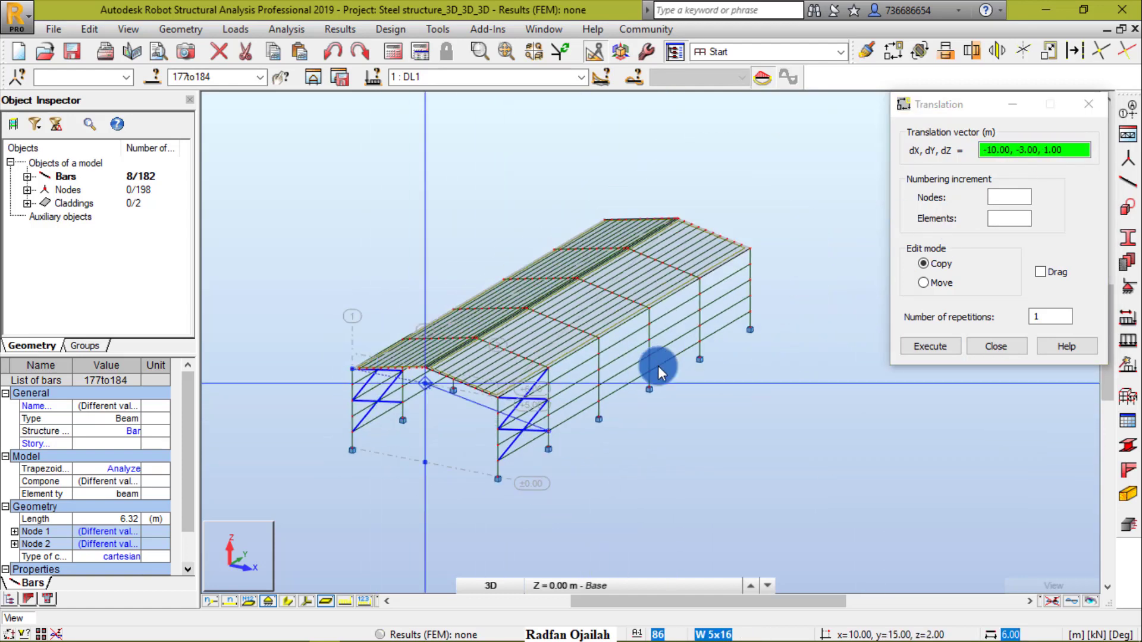
scroll(743, 312, up, 4)
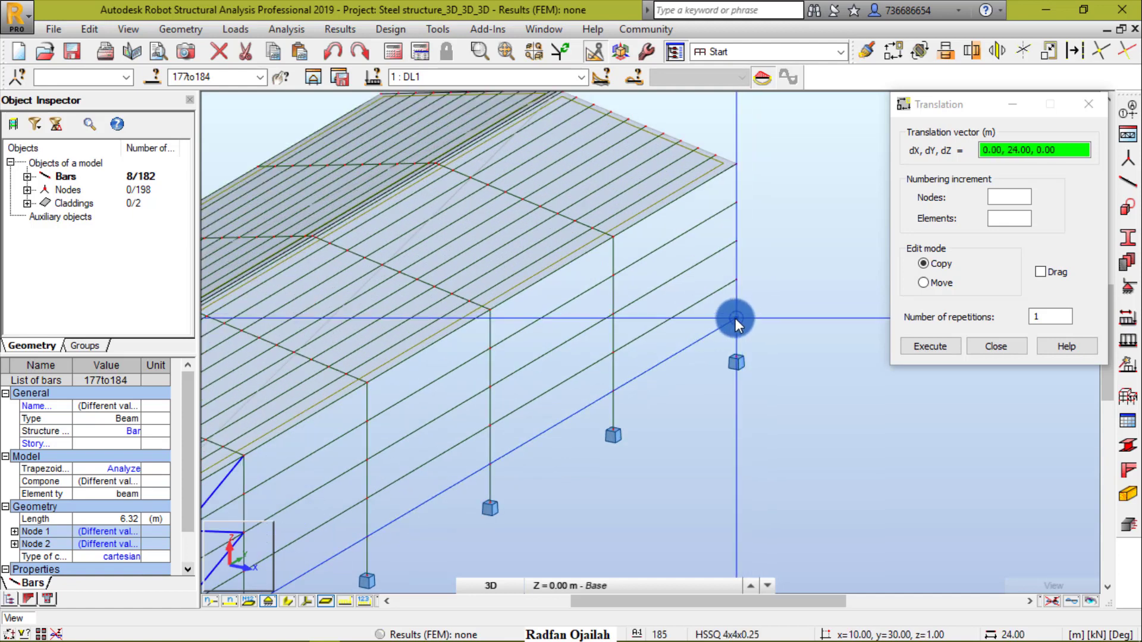
click(735, 319)
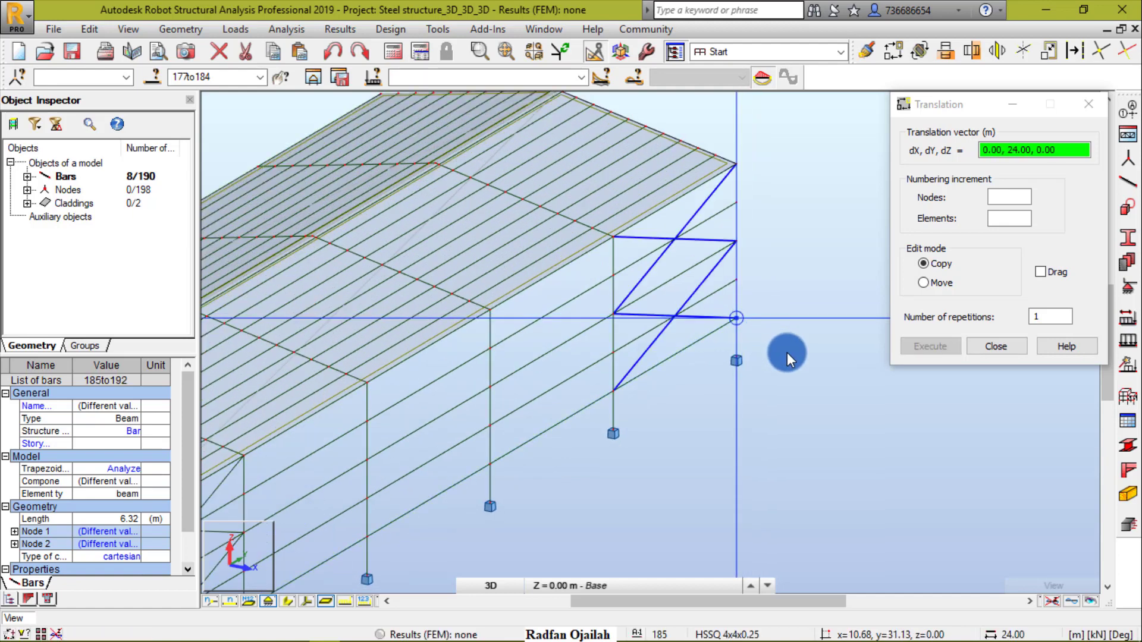
click(980, 347)
click(1025, 107)
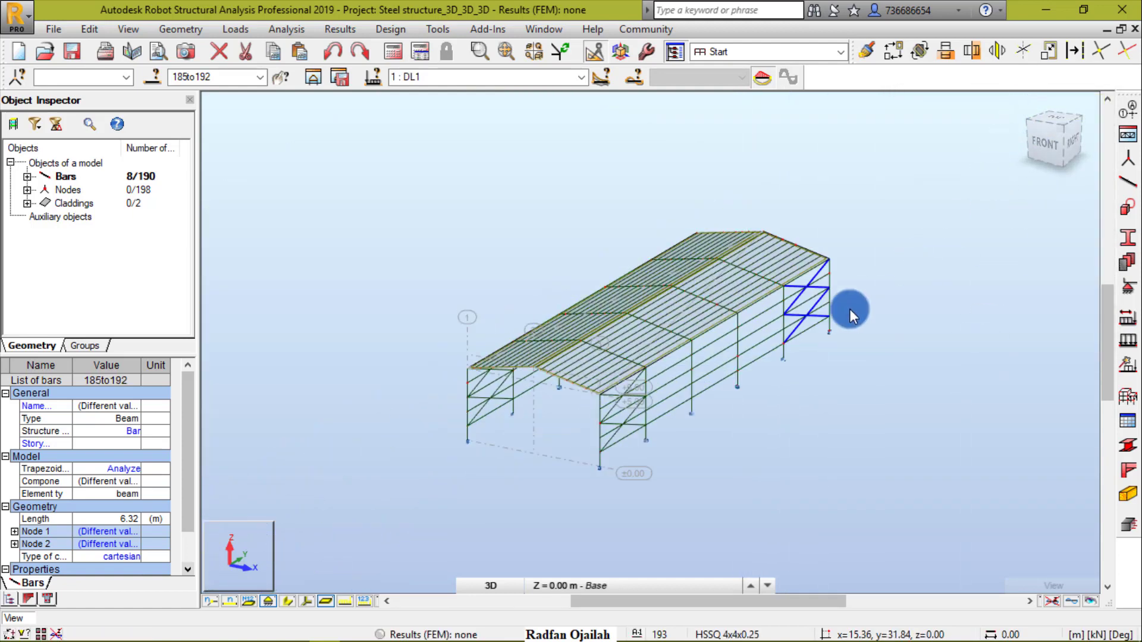
- Cross-brace the first roof bay's lower panel with HSSQ 4x4x0.25 bars from (0,0,5) to (2.45,6,5.49) and (0,6,5) to (2.45,0,5.49)
shift+middle_drag(616, 391, 604, 423)
scroll(640, 469, up, 3)
shift+middle_drag(641, 468, 816, 441)
scroll(897, 412, up, 3)
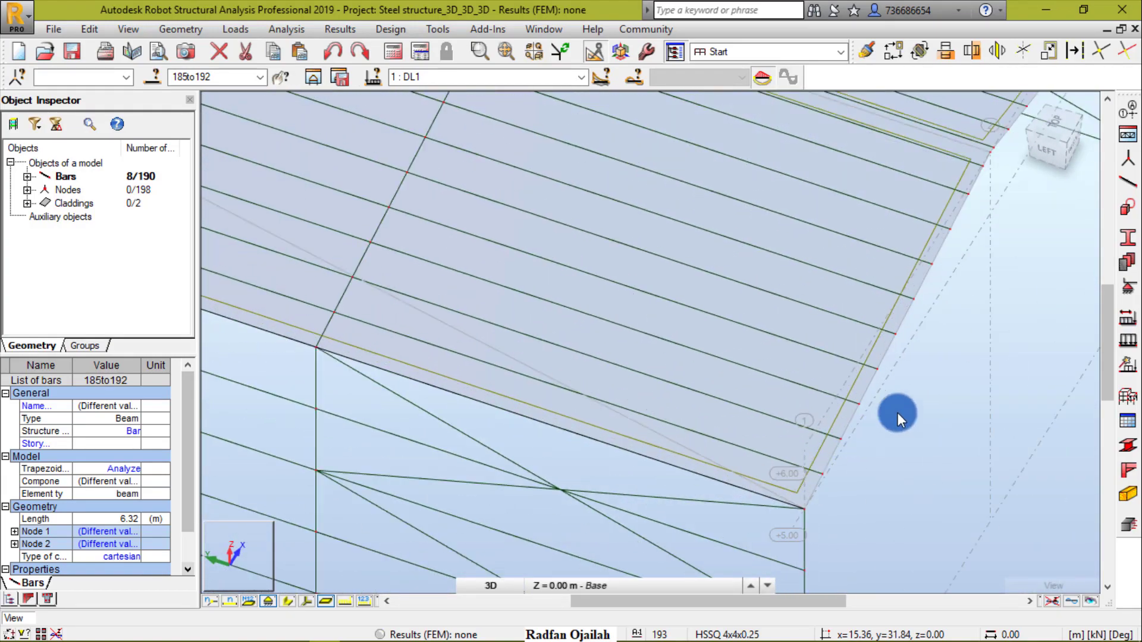
click(1129, 182)
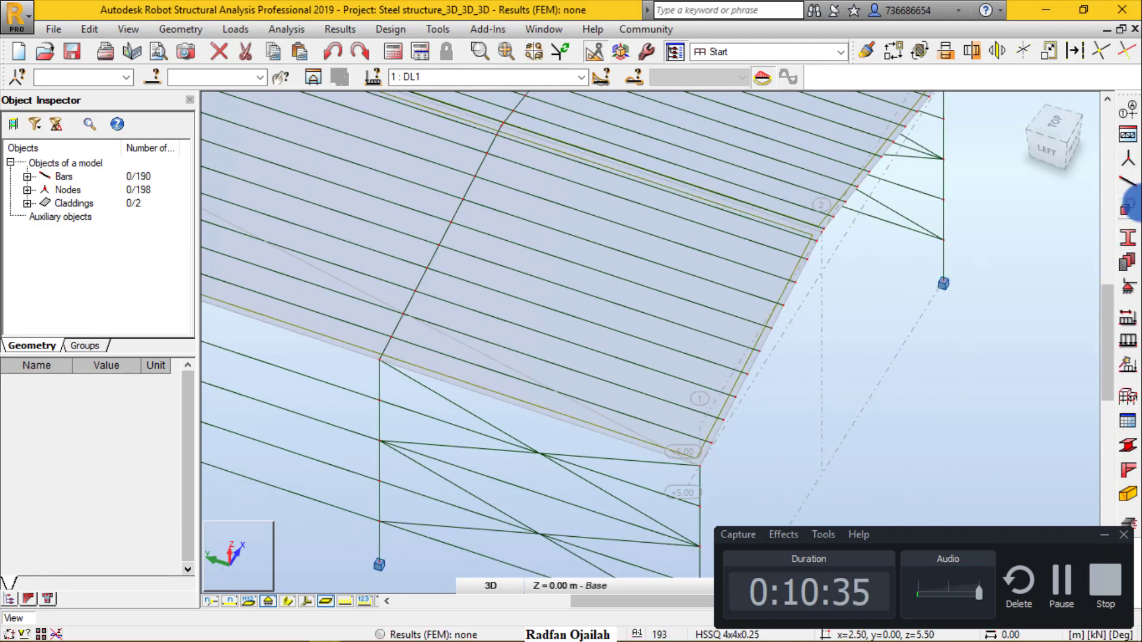
click(1128, 181)
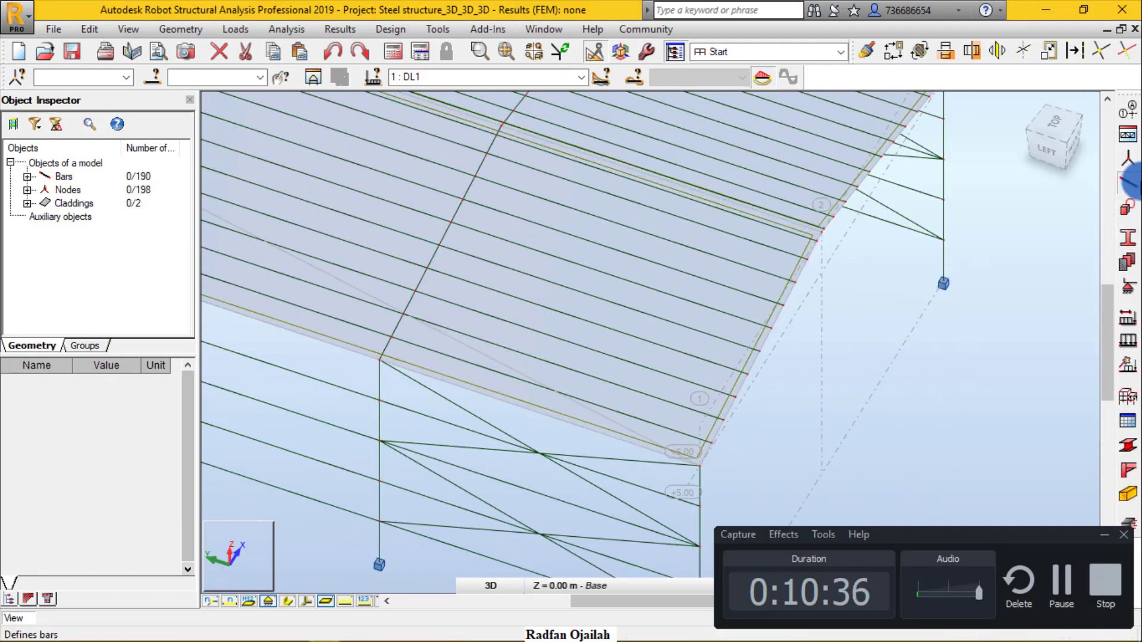
click(701, 465)
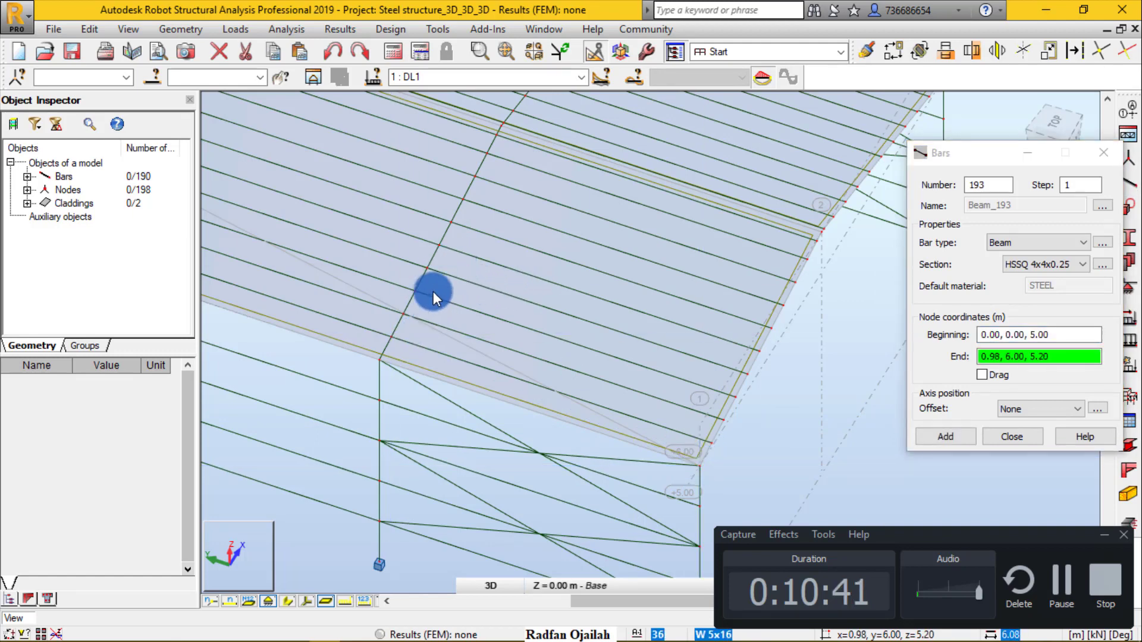
click(440, 243)
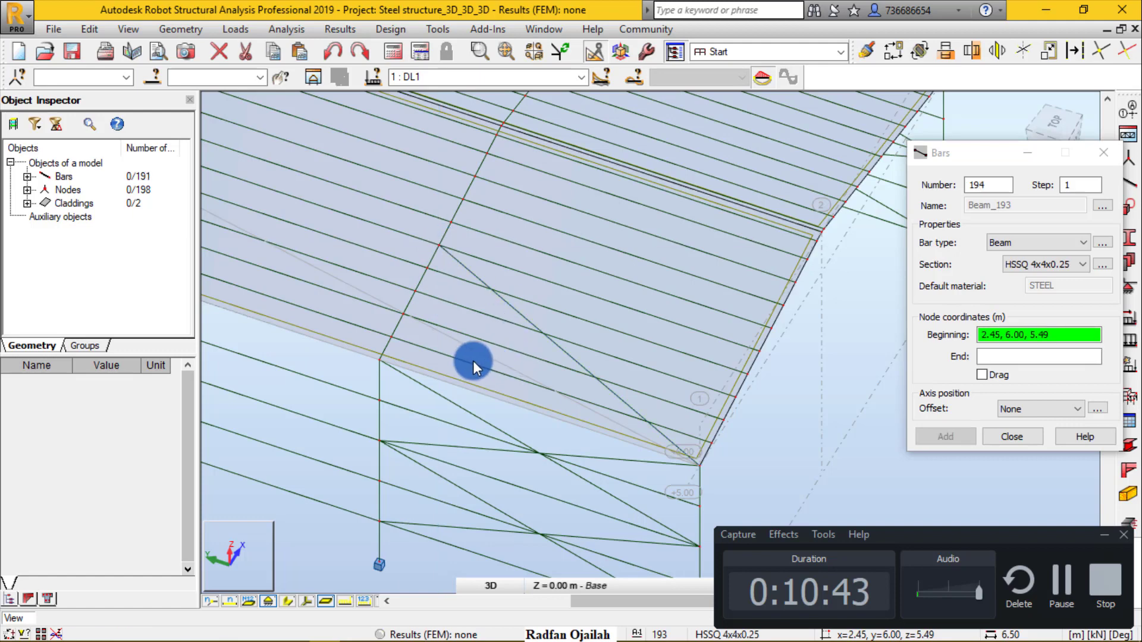
click(380, 358)
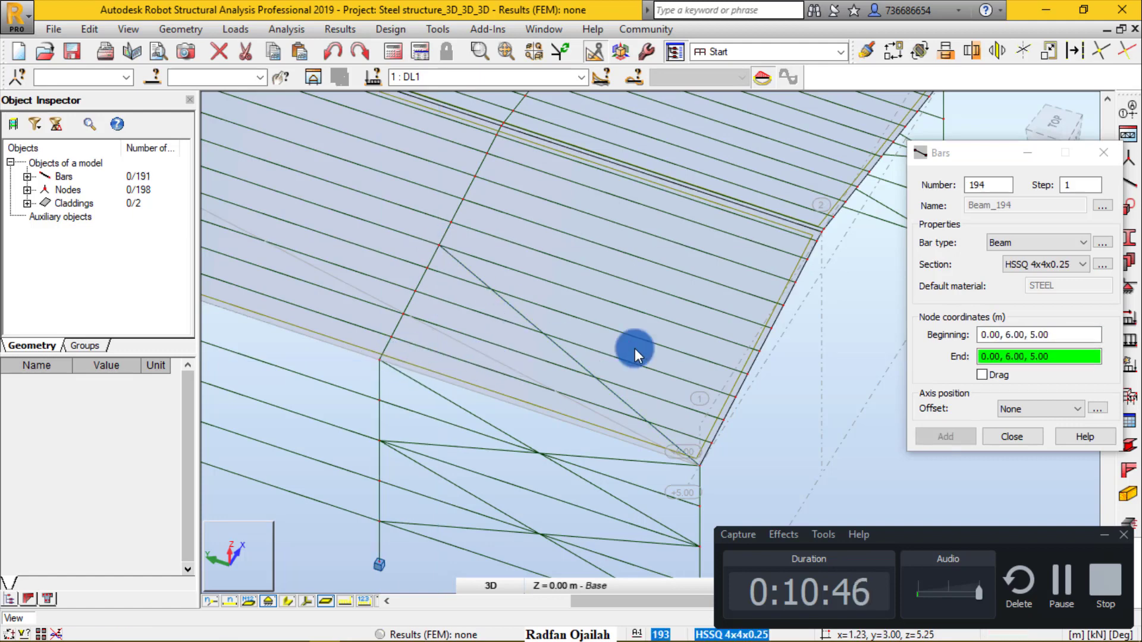
click(757, 353)
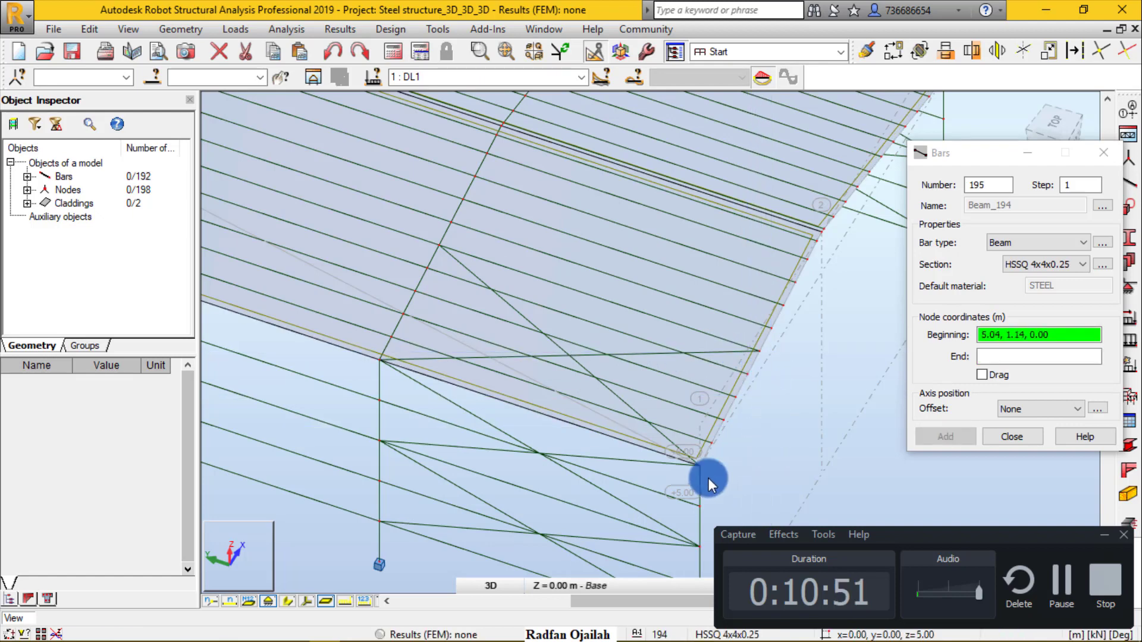
- Cross-brace the panel up to the ridge with HSSQ bars (2.45,0,5.49)–(4.80,6,5.96) and (4.80,0,5.96)–(2.45,6,5.49), and finish defining bars
click(759, 351)
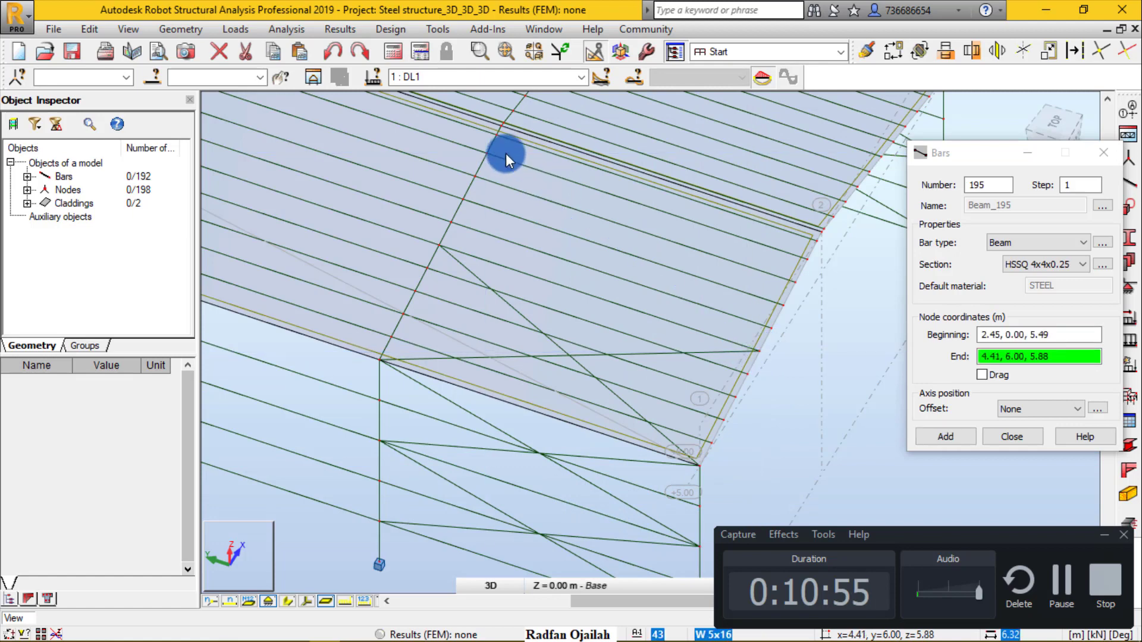
click(497, 136)
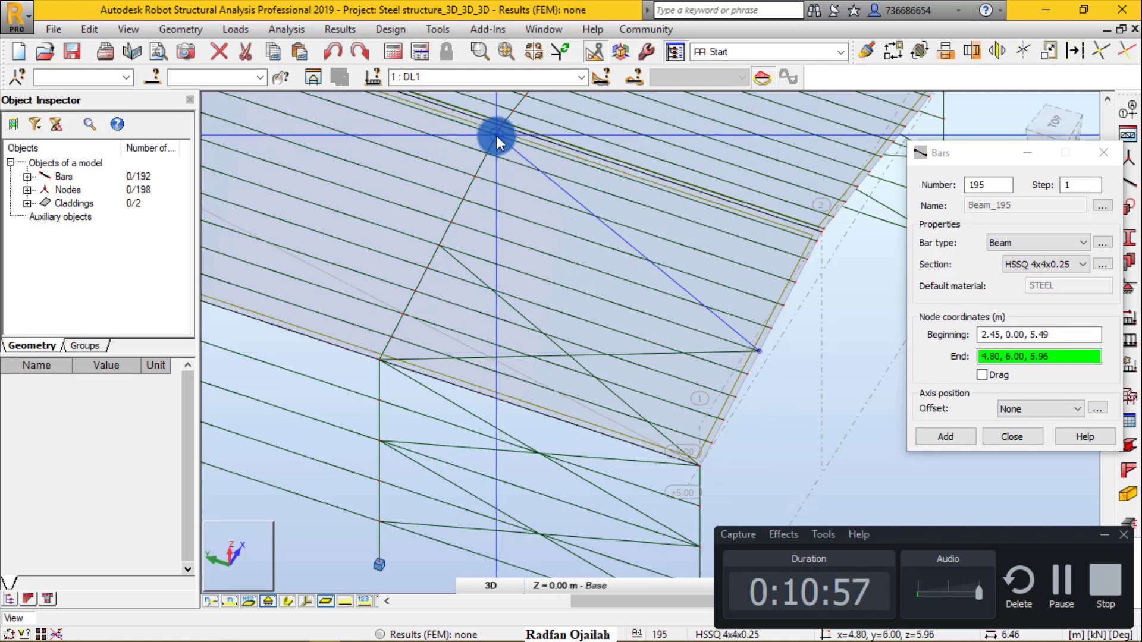
click(813, 241)
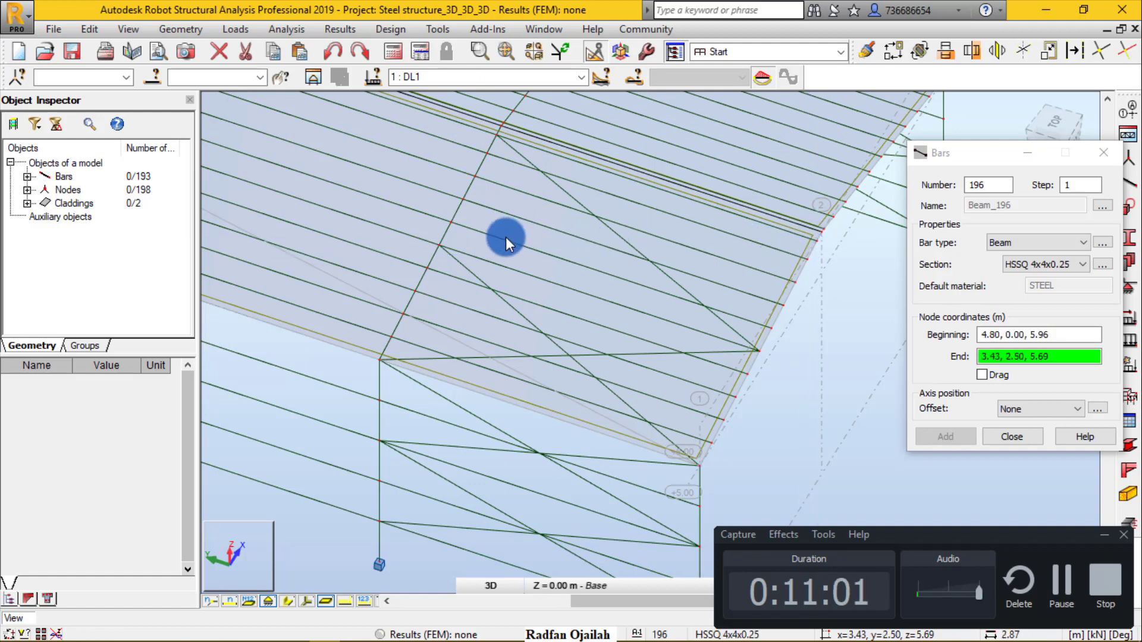
click(441, 246)
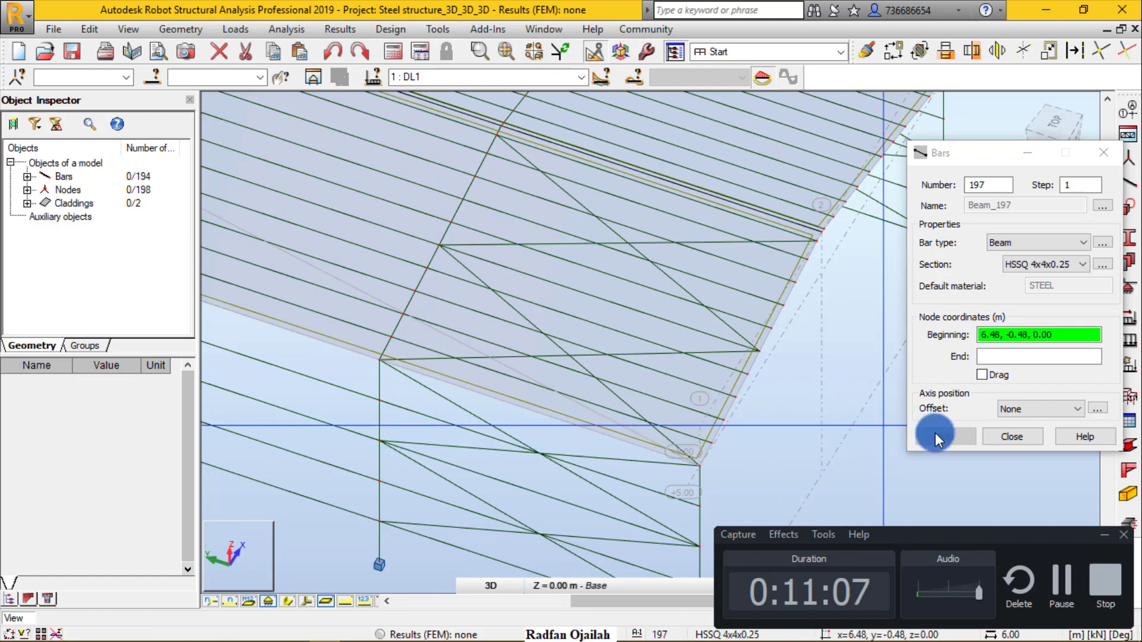
click(1012, 438)
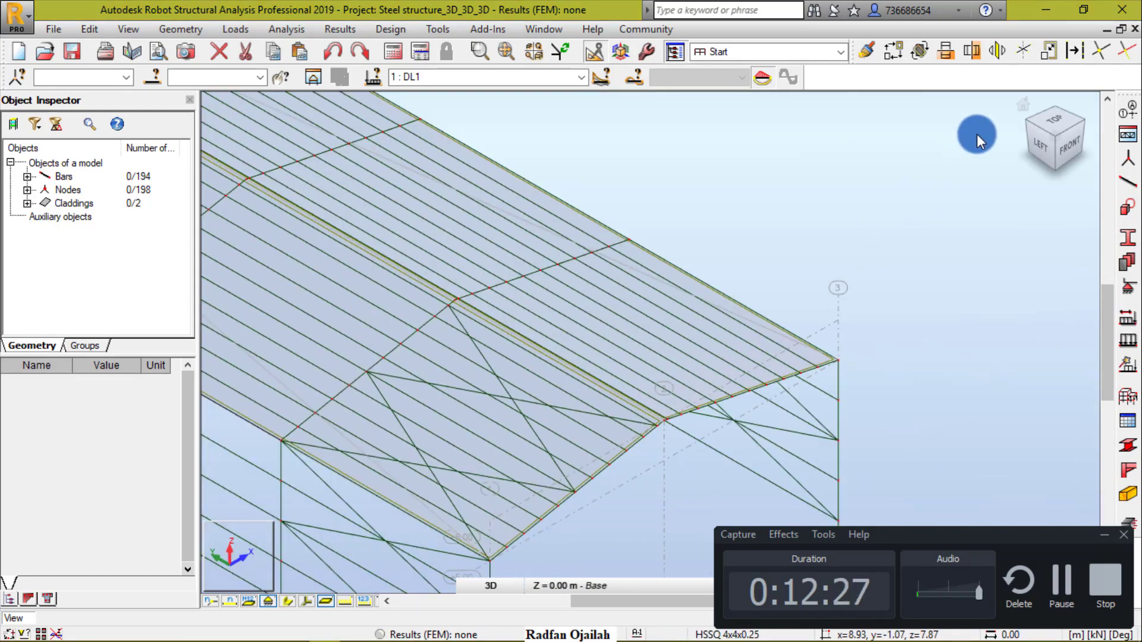
- Add an HSSQ 4x4x0.25 diagonal brace on the other roof slope from eave node (10.00, 0.00, 5.00) to rafter node (7.45, 6.00, 5.51)
click(1021, 107)
shift+middle_drag(650, 247, 594, 411)
scroll(548, 395, up, 5)
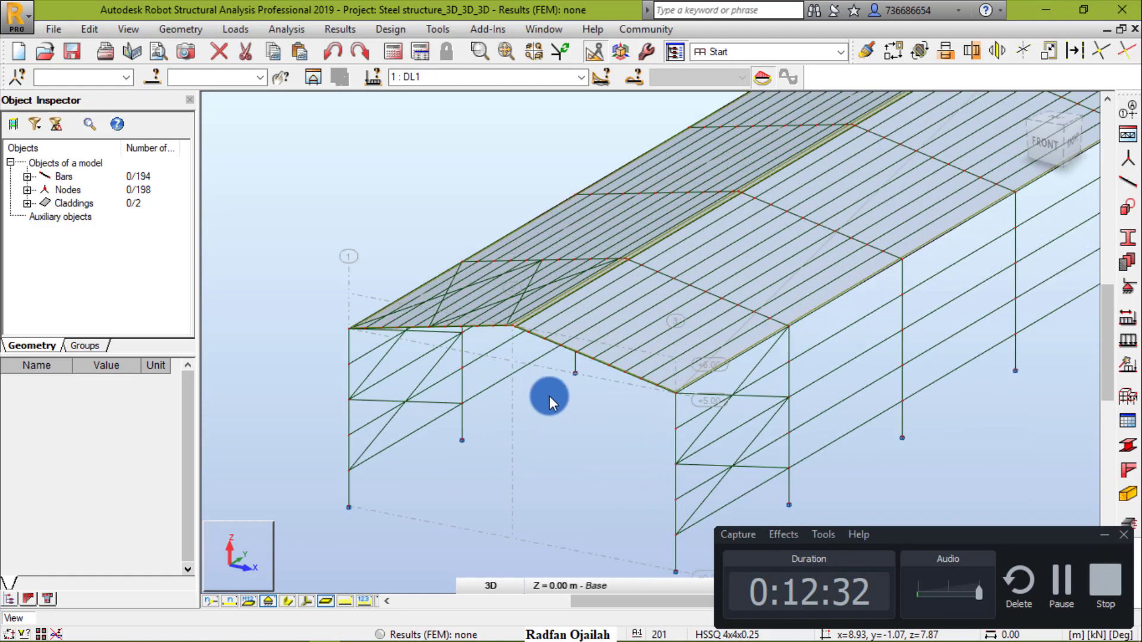
scroll(543, 321, up, 5)
scroll(701, 357, down, 6)
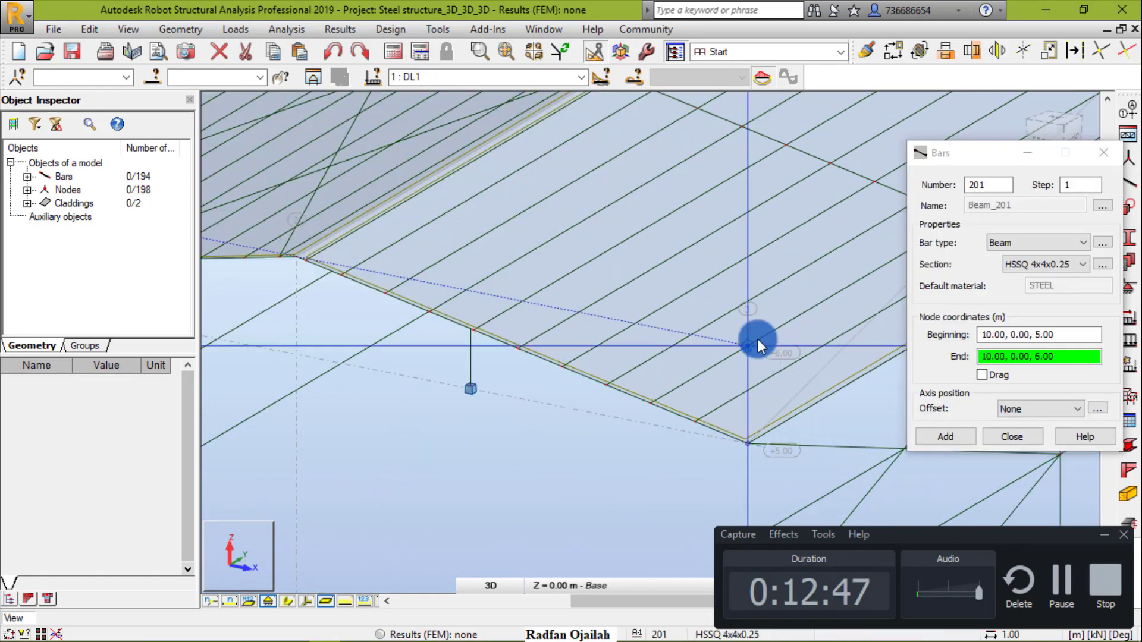
click(830, 162)
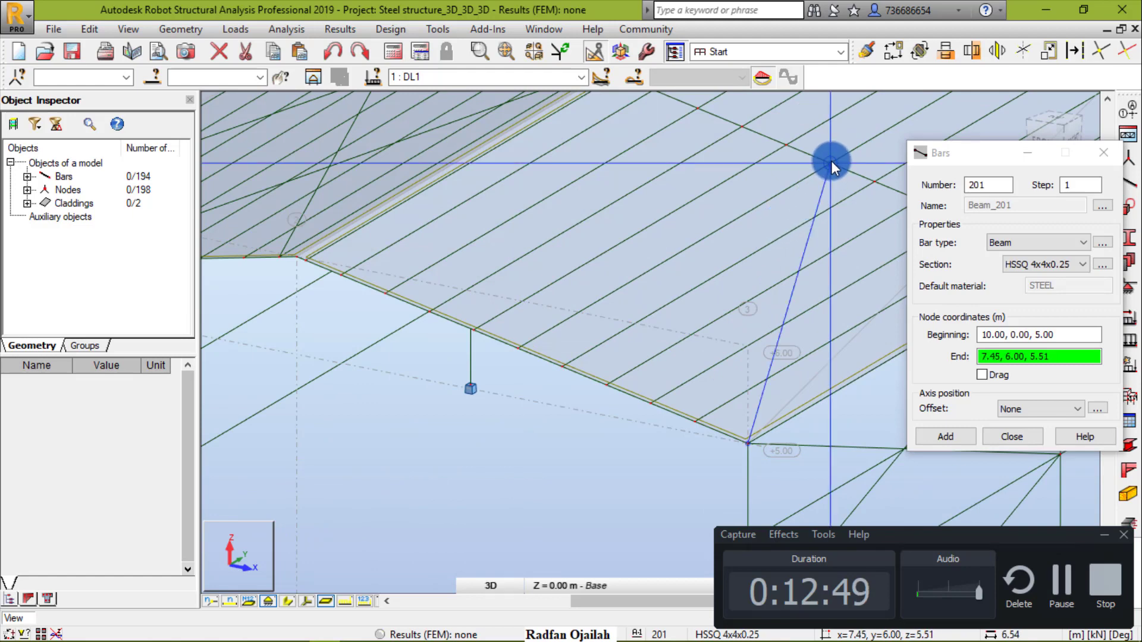
- Add the crossing HSSQ 4x4x0.25 brace in the lower roof panel from rafter node (7.45, 0.00, 5.51) to eave node (10.00, 6.00, 5.00)
scroll(363, 330, down, 2)
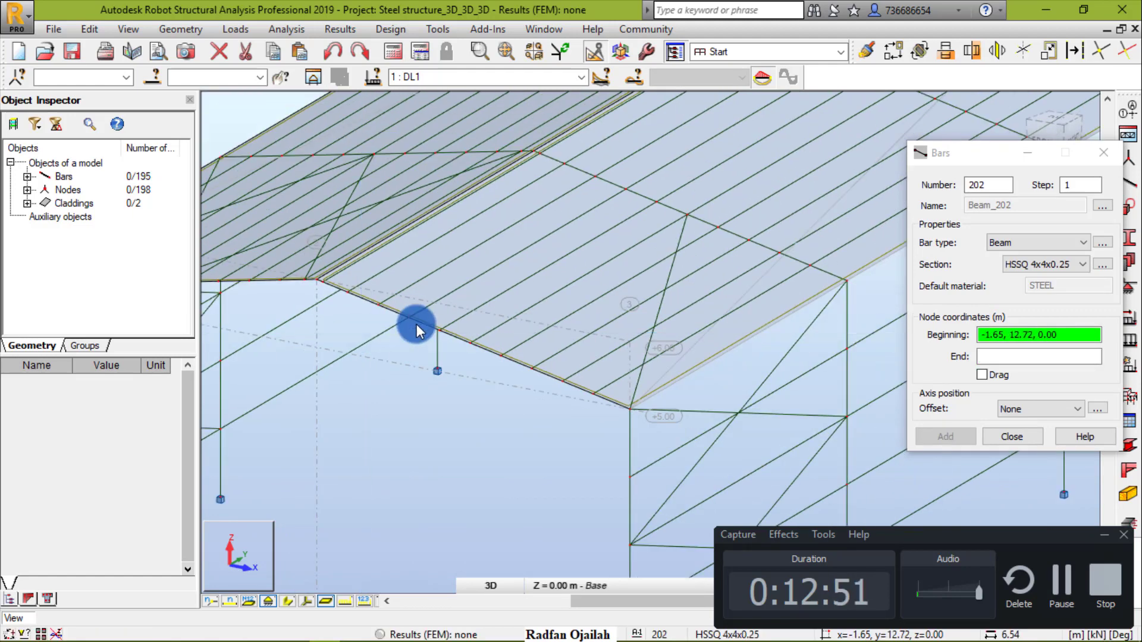
click(470, 343)
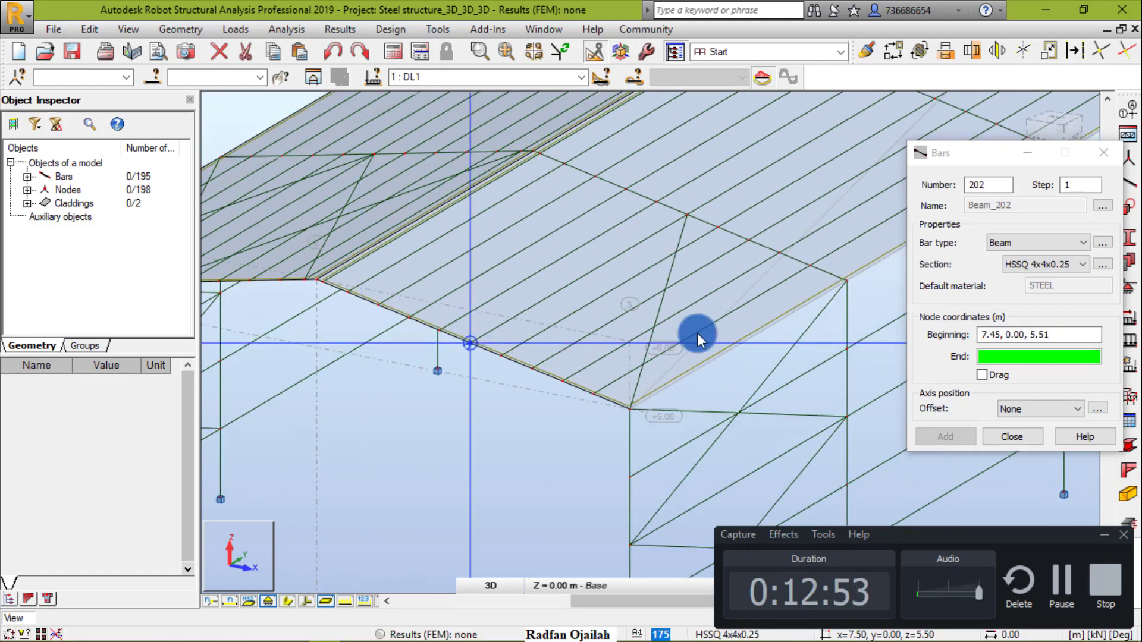
click(844, 280)
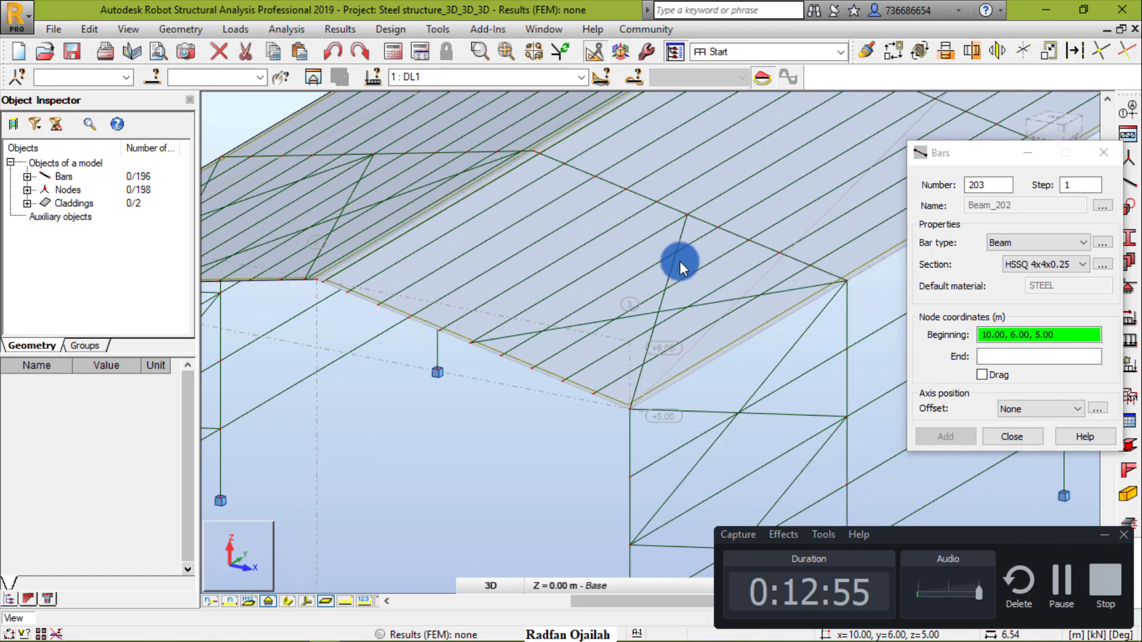
- Cross-brace the panel up to the ridge with HSSQ bars (7.45,6,5.51)–(5.10,0,5.98) and (7.45,0,5.51) to the second frame's ridge node, and finish defining bars
click(686, 215)
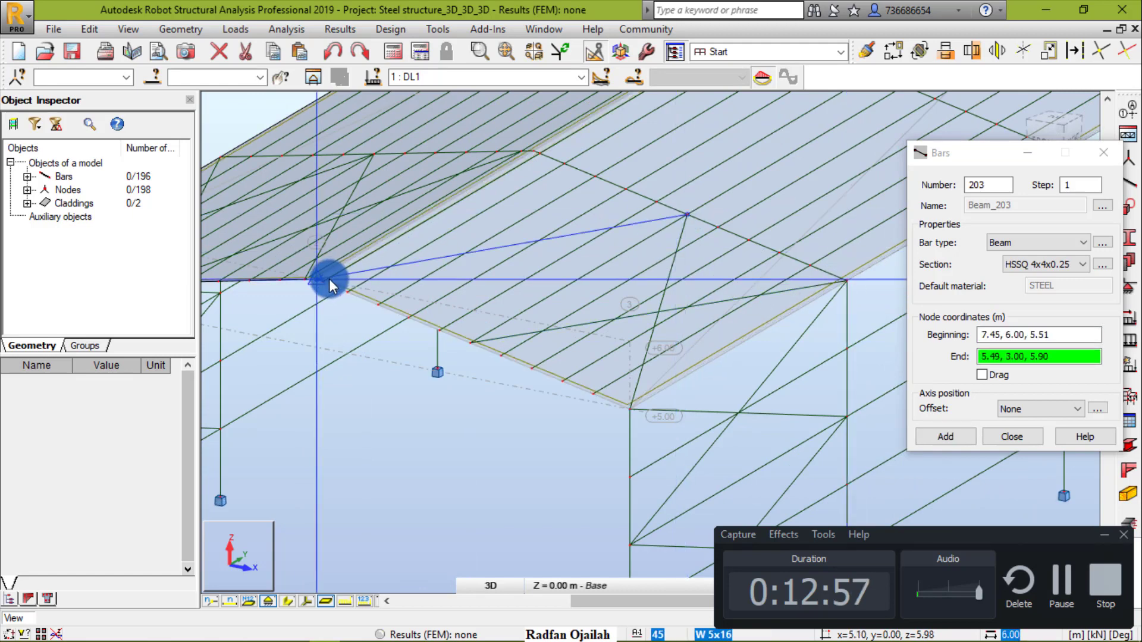
scroll(315, 287, up, 2)
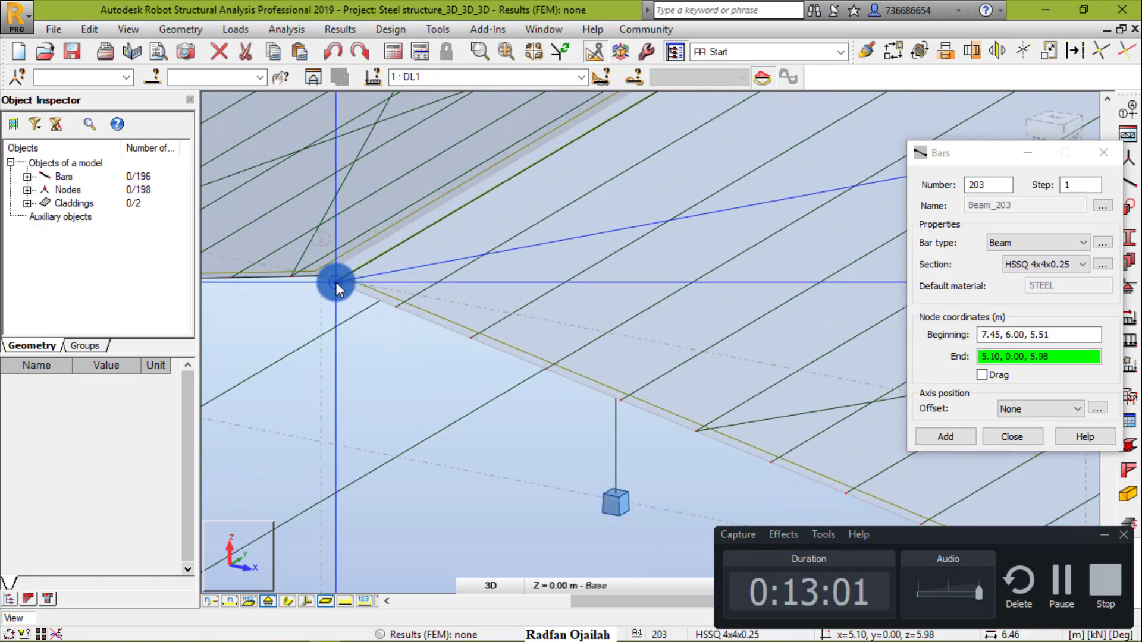
click(337, 280)
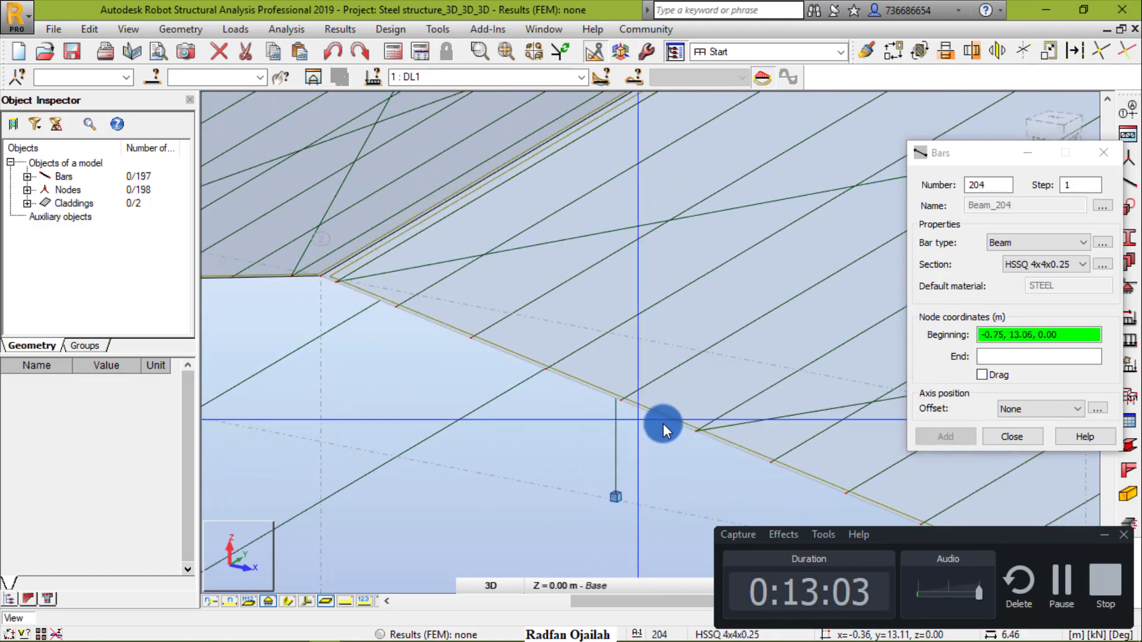
click(697, 432)
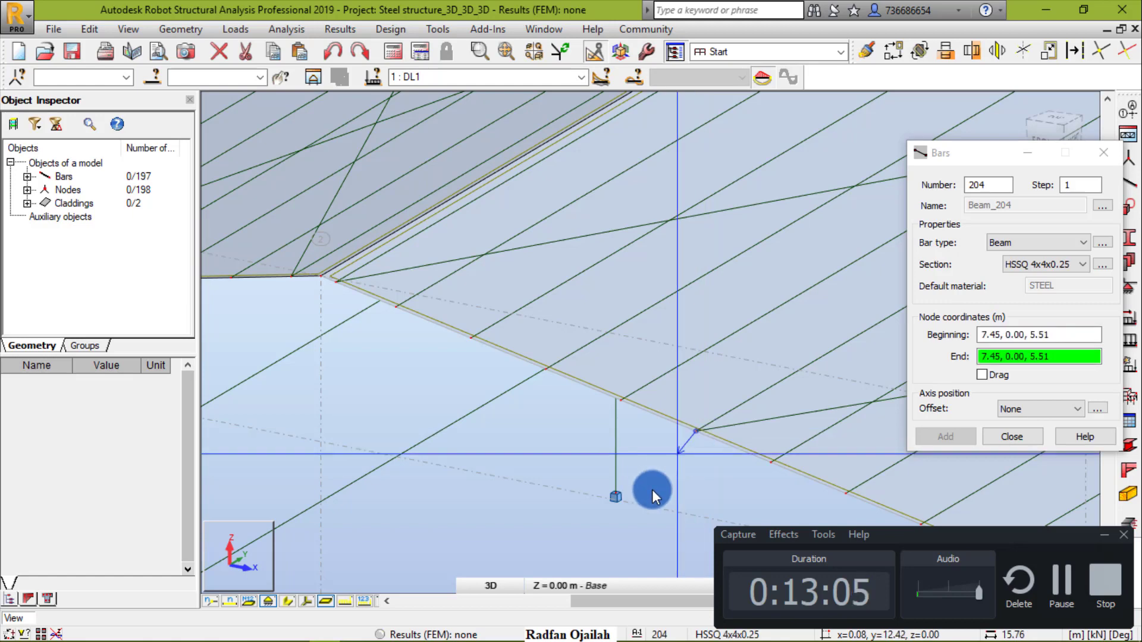
scroll(650, 494, down, 2)
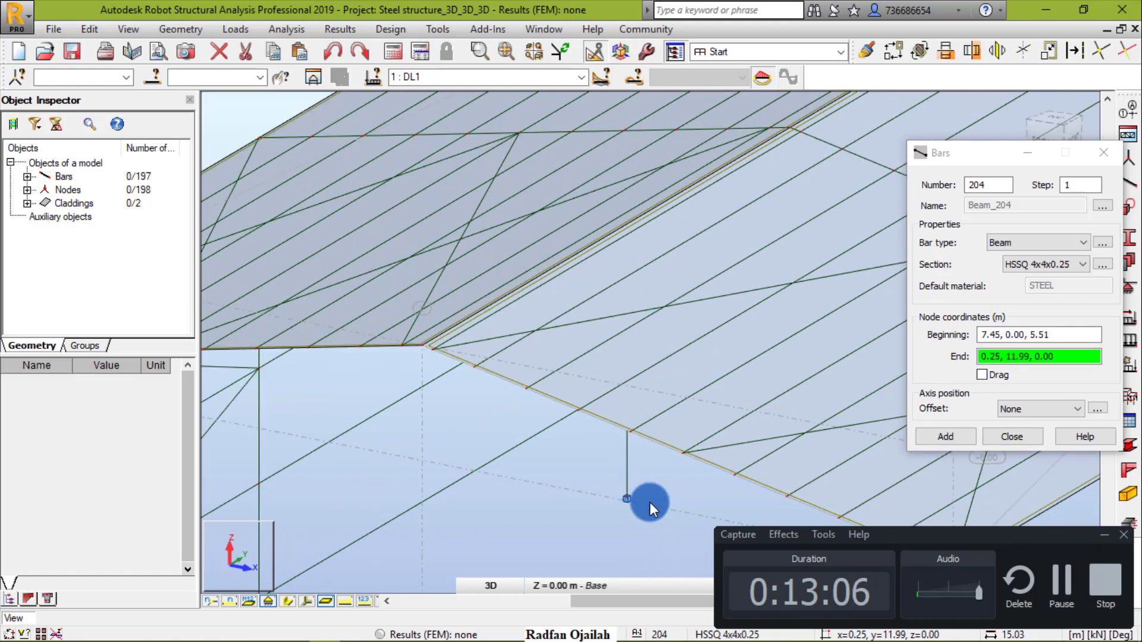
click(801, 132)
scroll(447, 311, down, 1)
scroll(447, 312, down, 1)
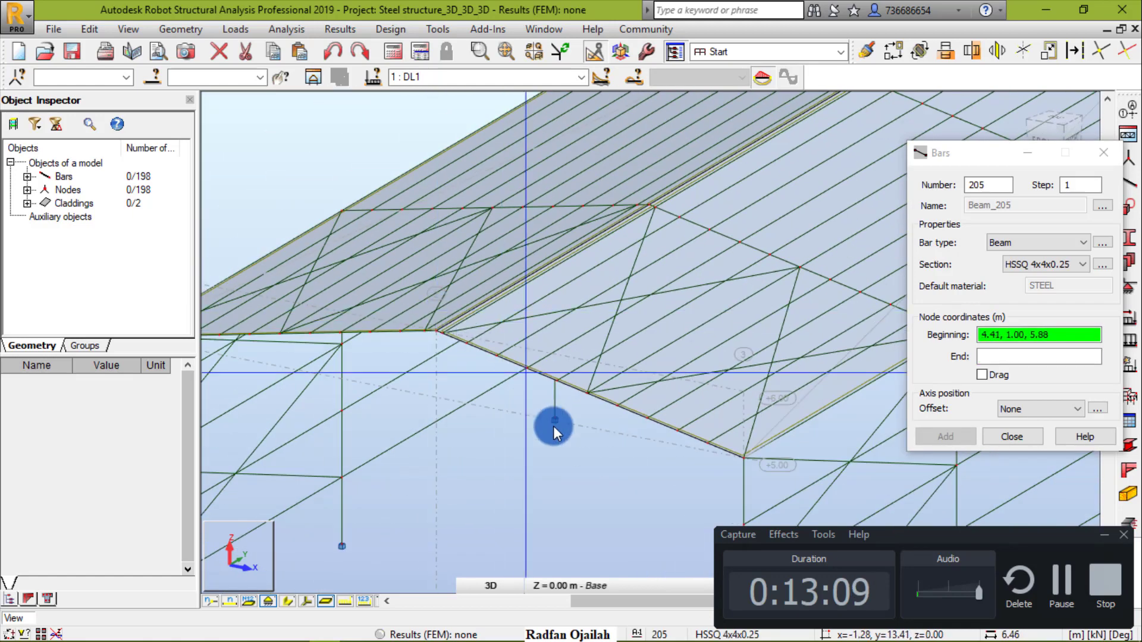
click(1013, 437)
scroll(540, 443, down, 1)
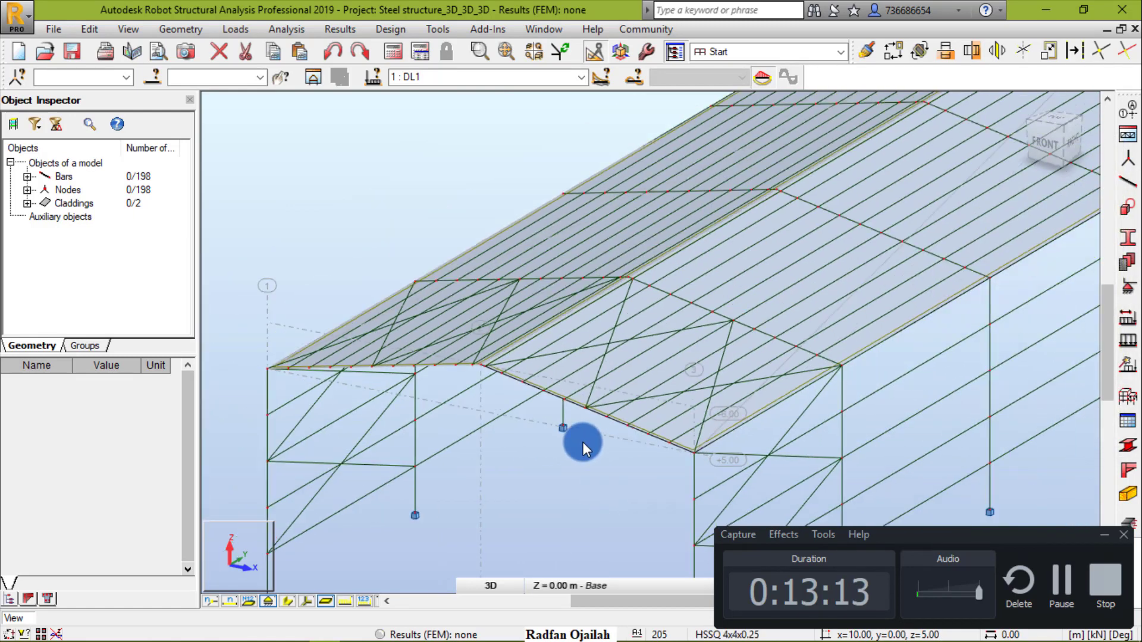
- Select all eight HSSQ 4x4x0.25 diagonal braces on both roof slopes of the first bay
click(1025, 108)
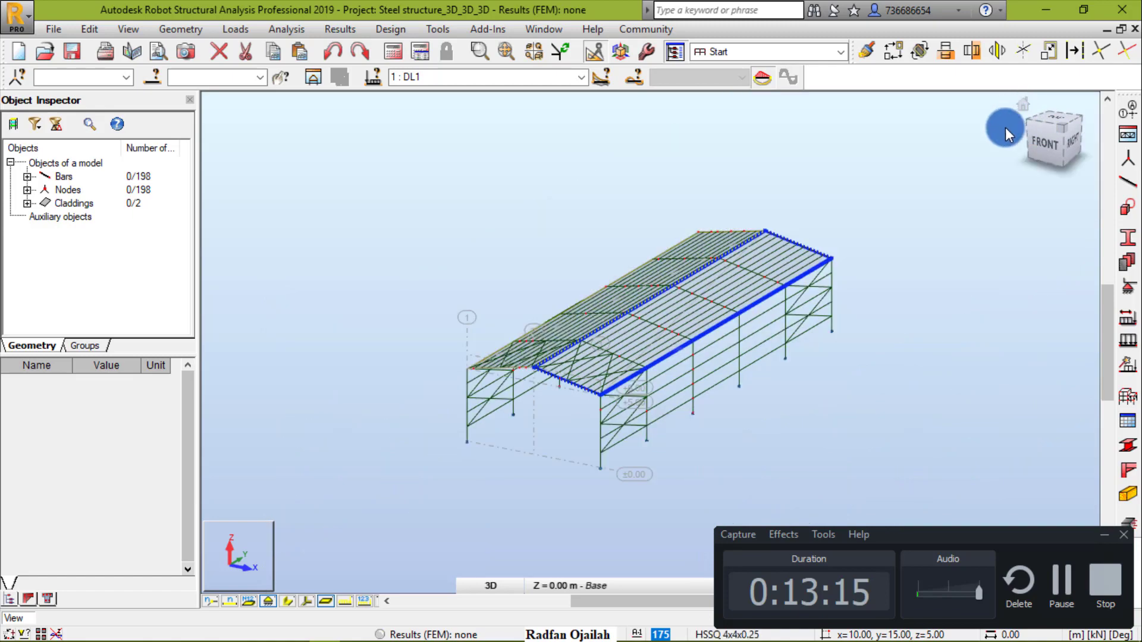
scroll(484, 360, up, 2)
scroll(683, 356, up, 1)
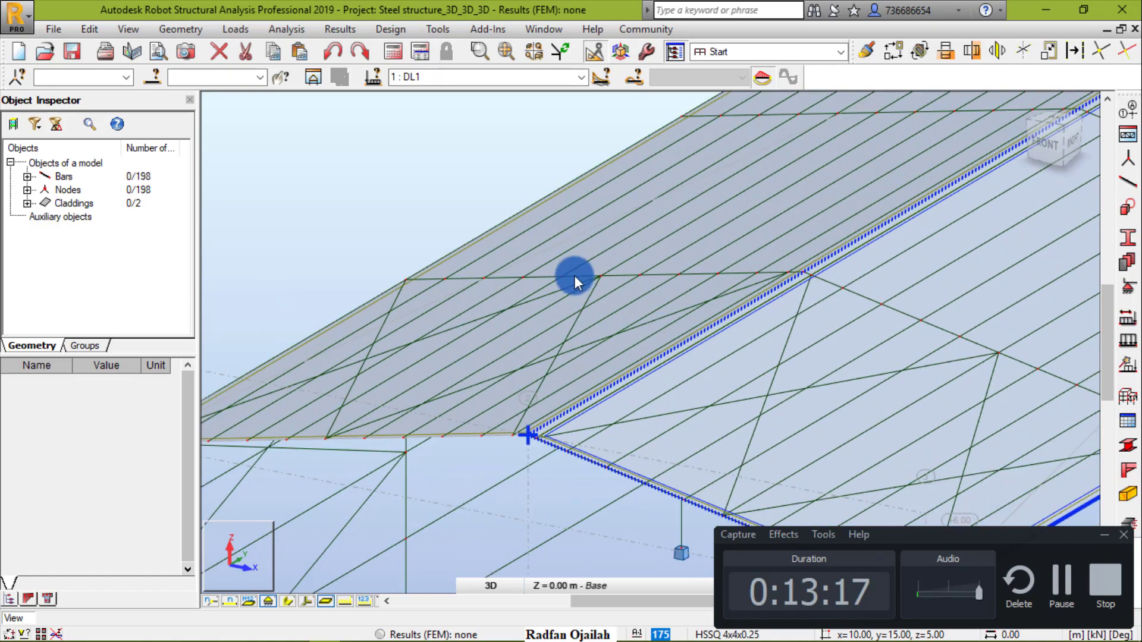
scroll(568, 267, down, 1)
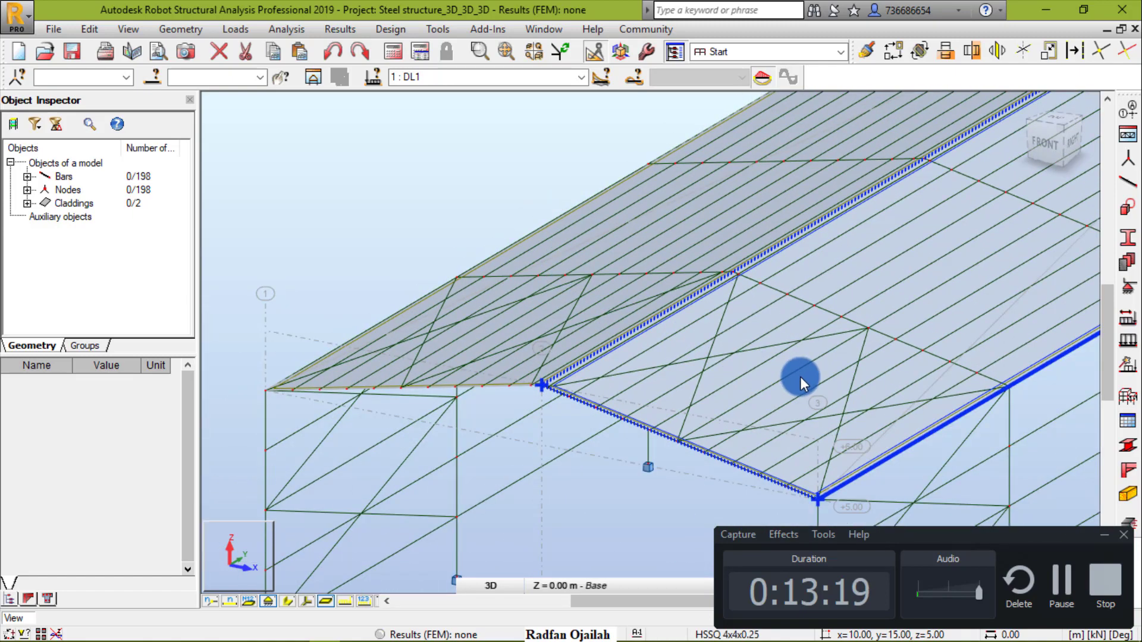
click(831, 451)
ctrl+click(772, 416)
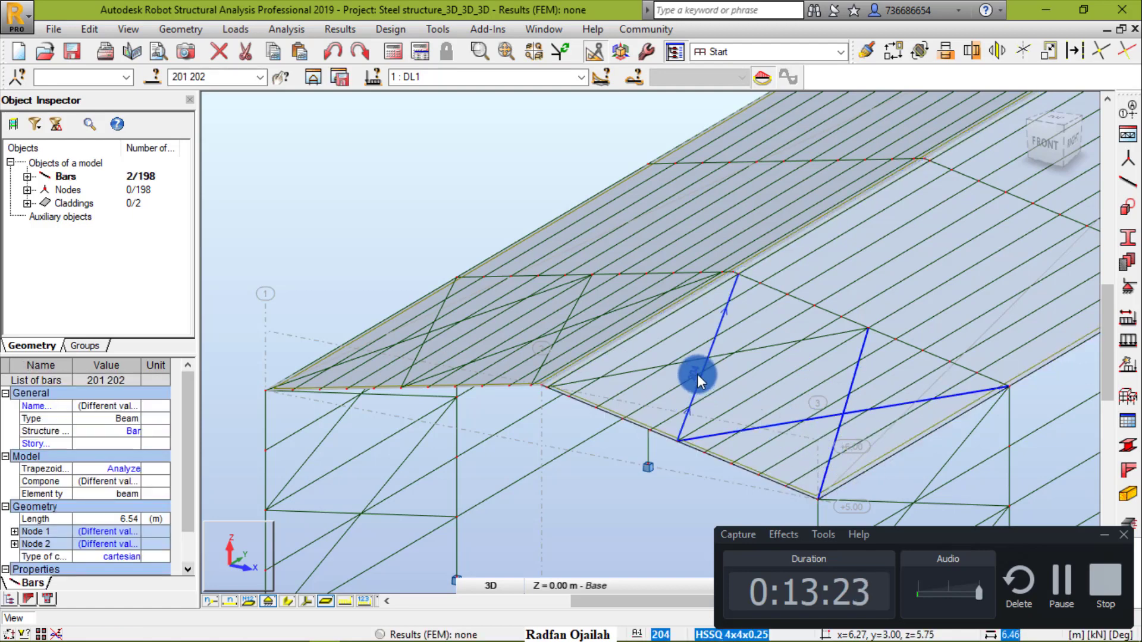
ctrl+click(697, 375)
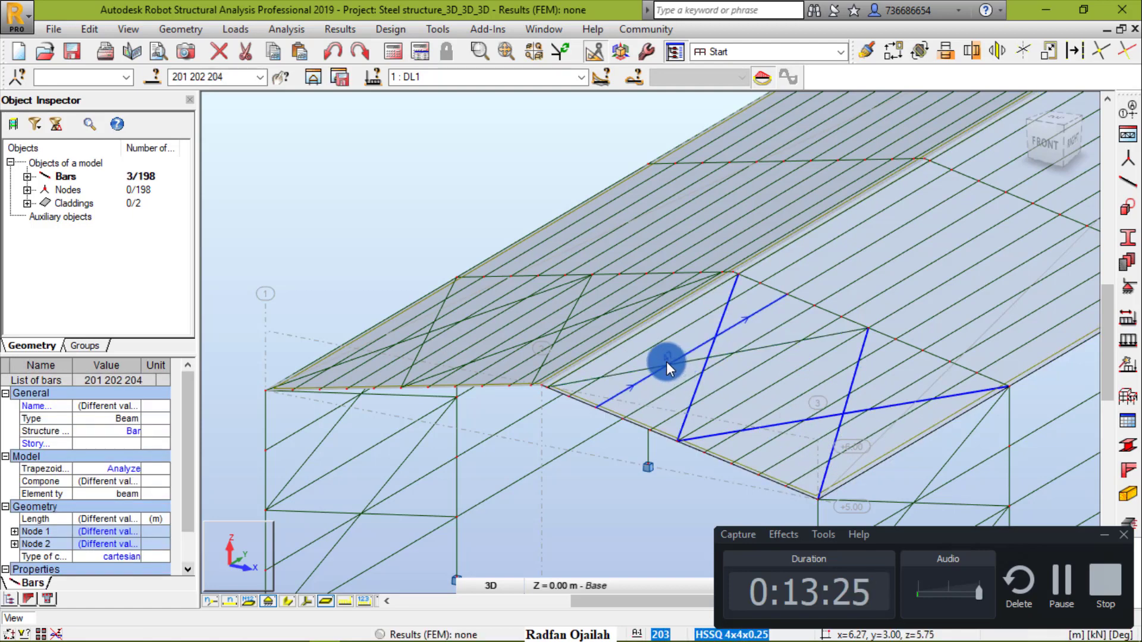
ctrl+click(641, 369)
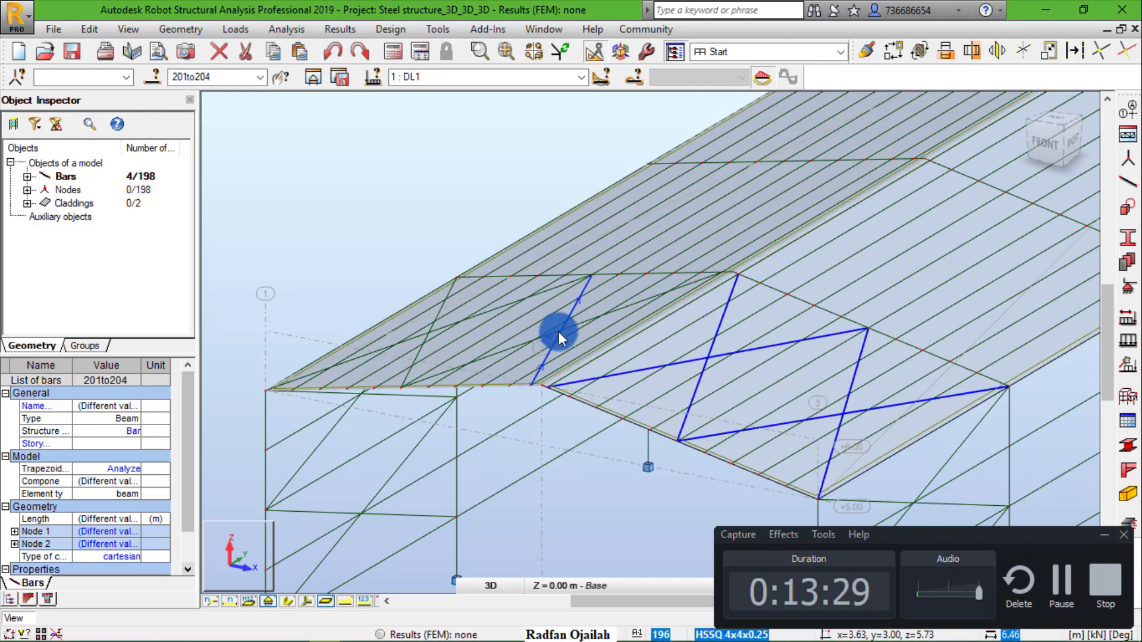
ctrl+click(557, 335)
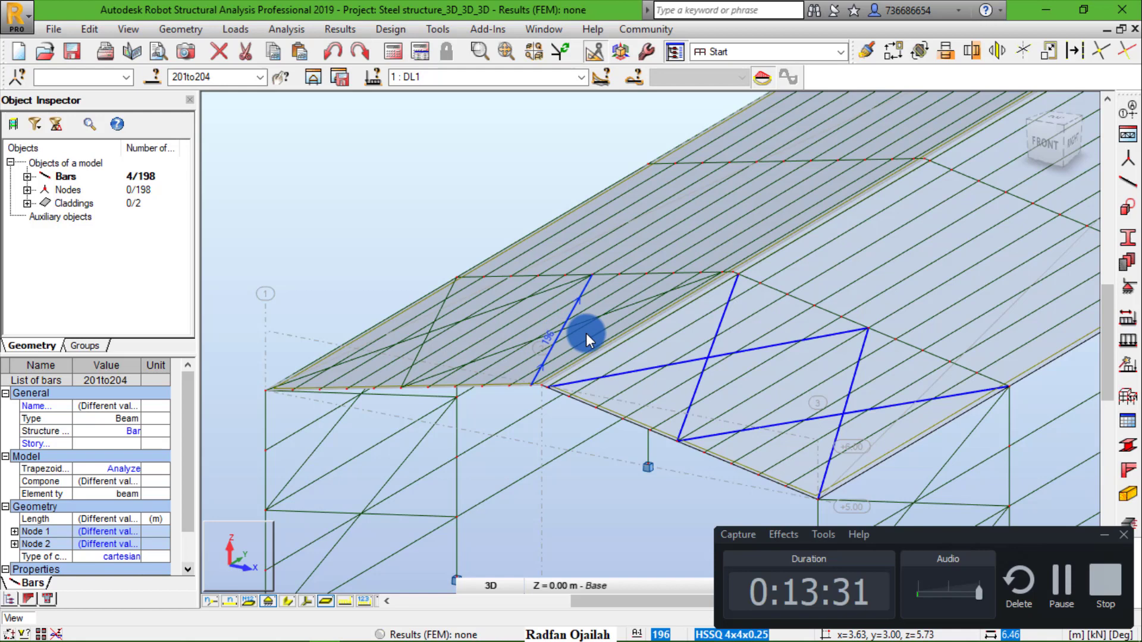
ctrl+click(613, 311)
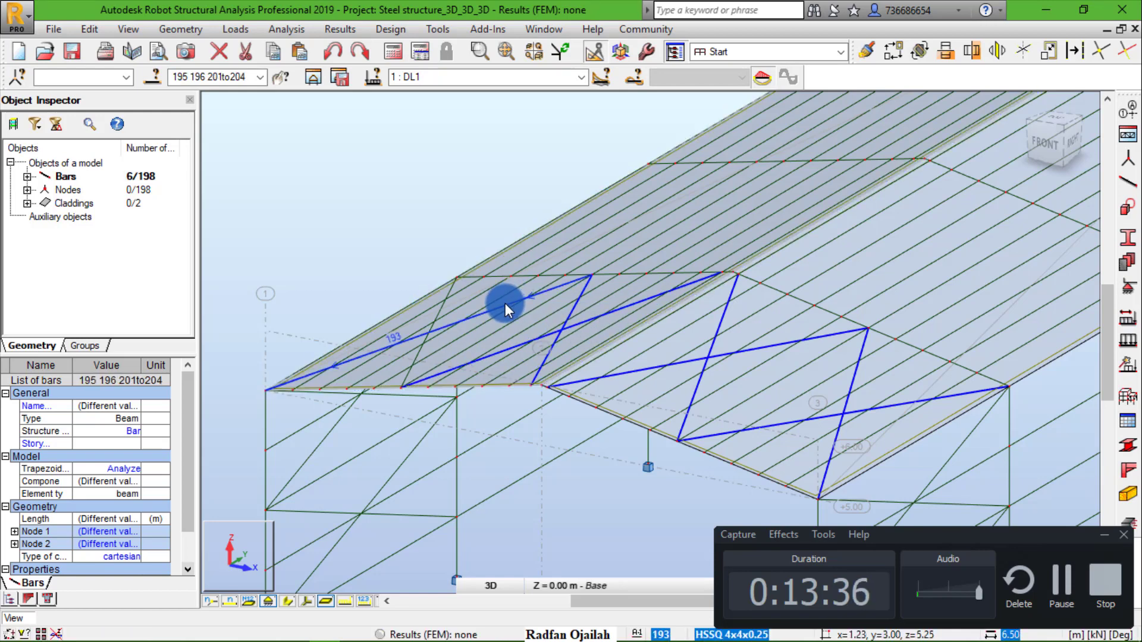
ctrl+click(485, 304)
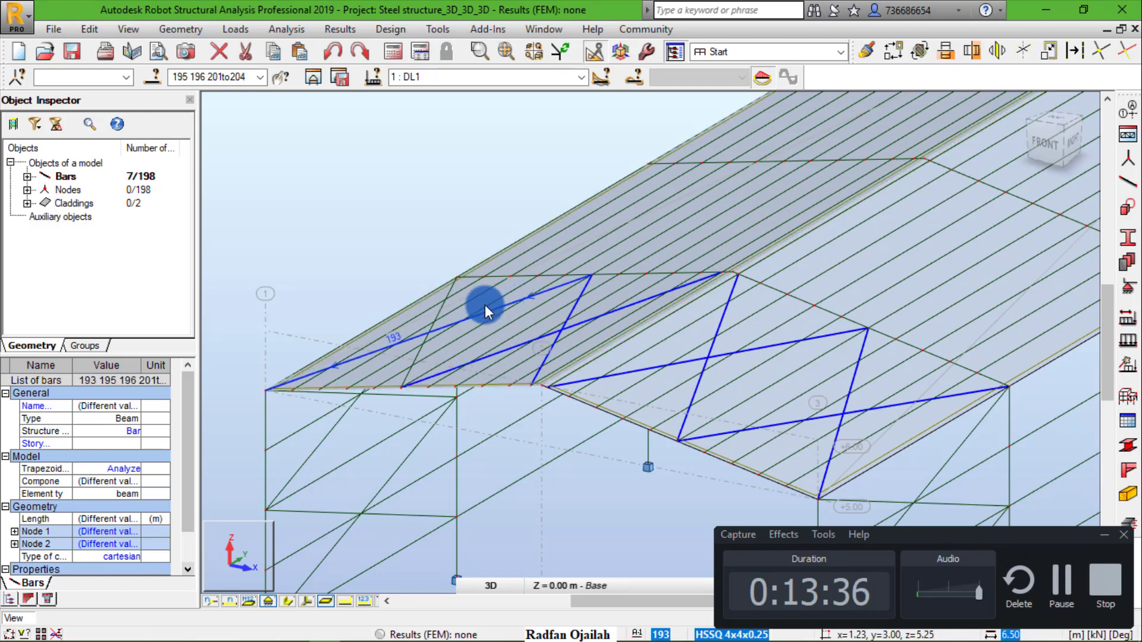
ctrl+click(435, 316)
- Copy the selected roof braces to the last bay with a translation vector of 0.00, 24.00, 0.00 m and close Translation
scroll(255, 355, down, 4)
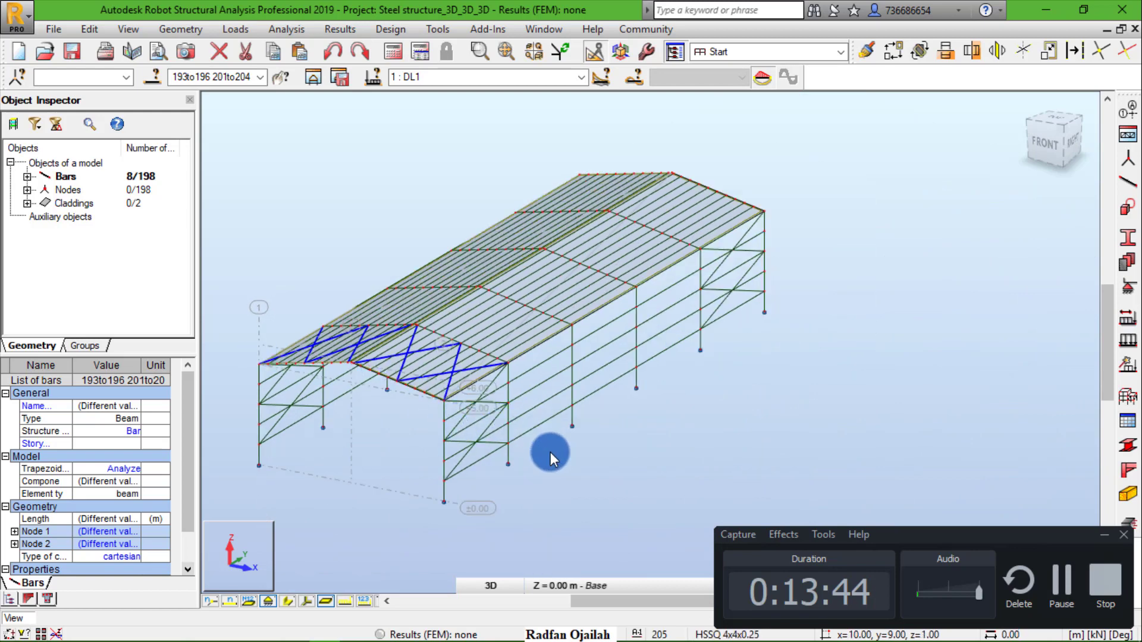
click(885, 53)
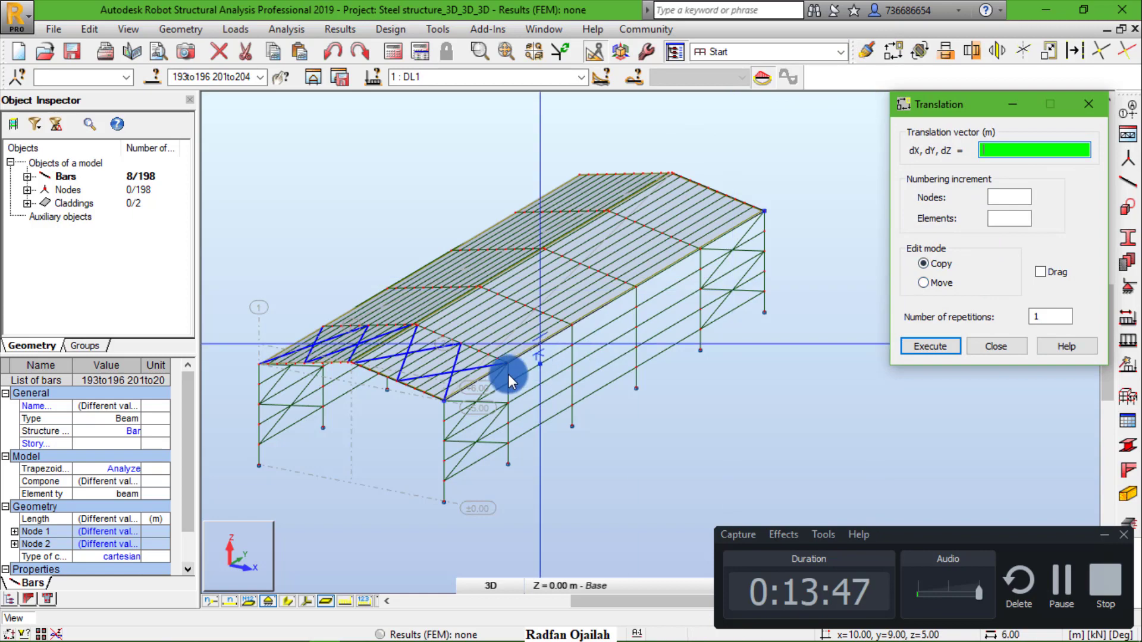
scroll(524, 359, up, 3)
scroll(525, 359, up, 1)
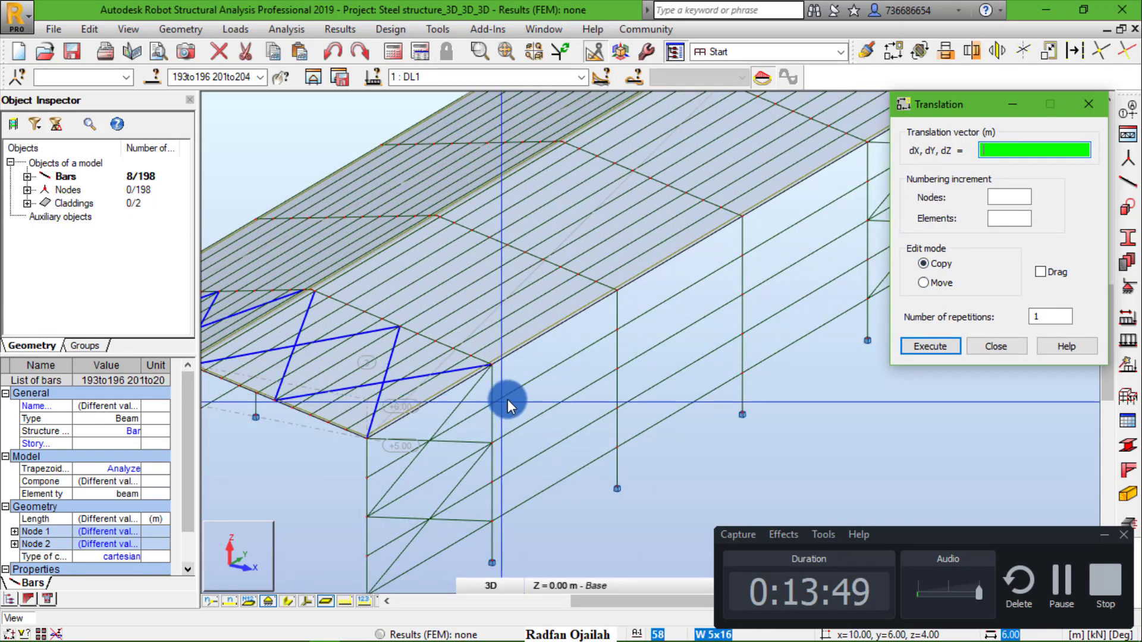
click(492, 362)
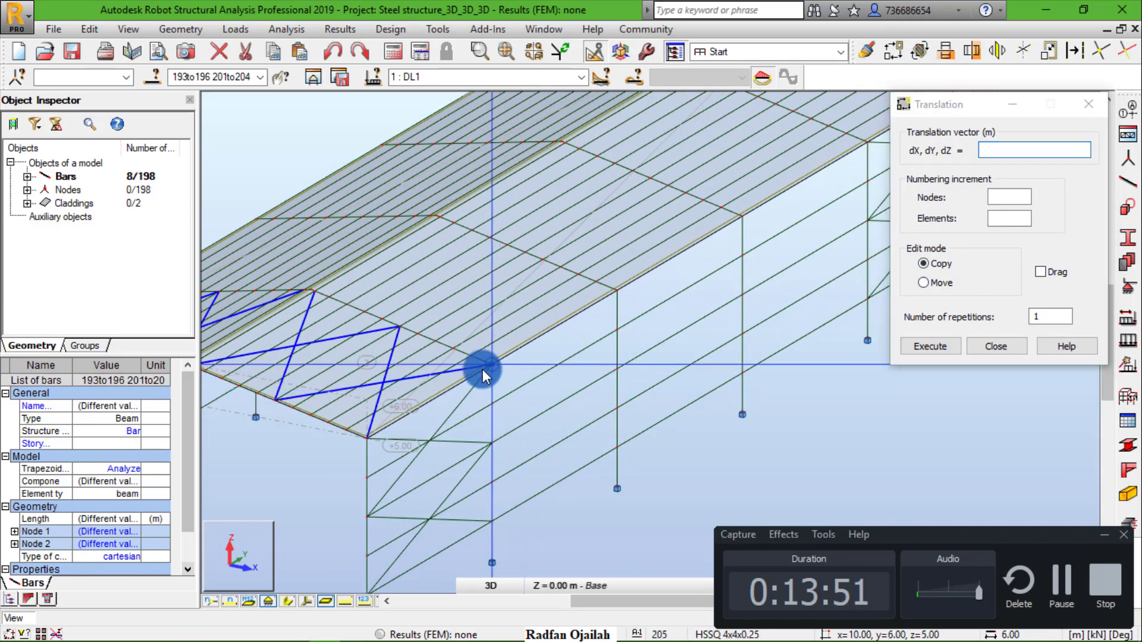
scroll(316, 456, down, 1)
scroll(316, 456, down, 2)
scroll(642, 268, up, 4)
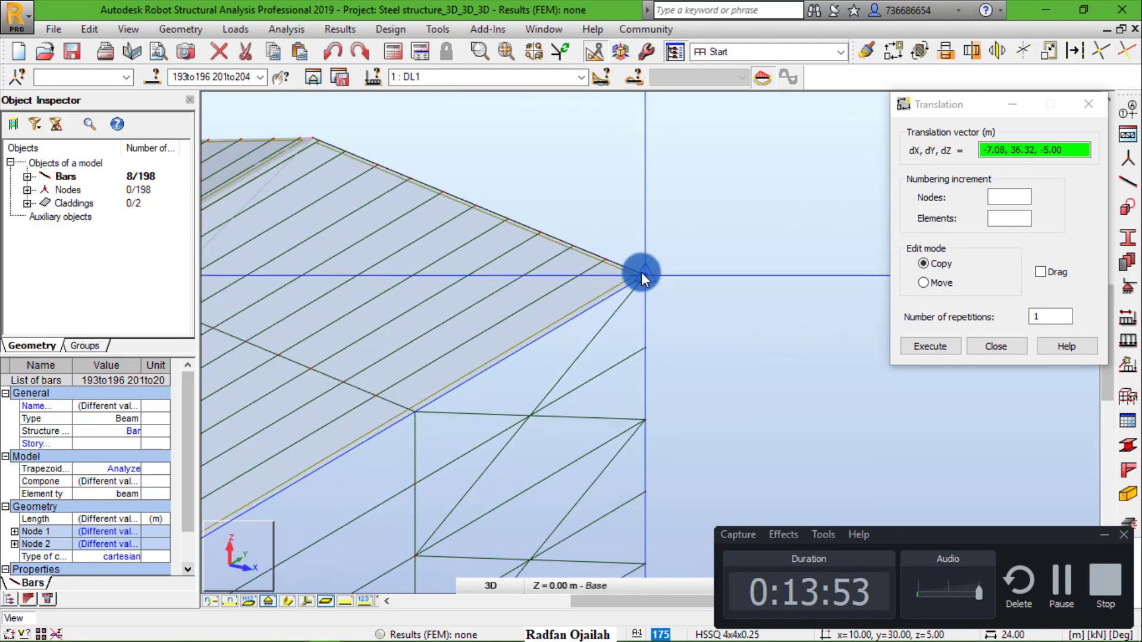
scroll(650, 275, up, 2)
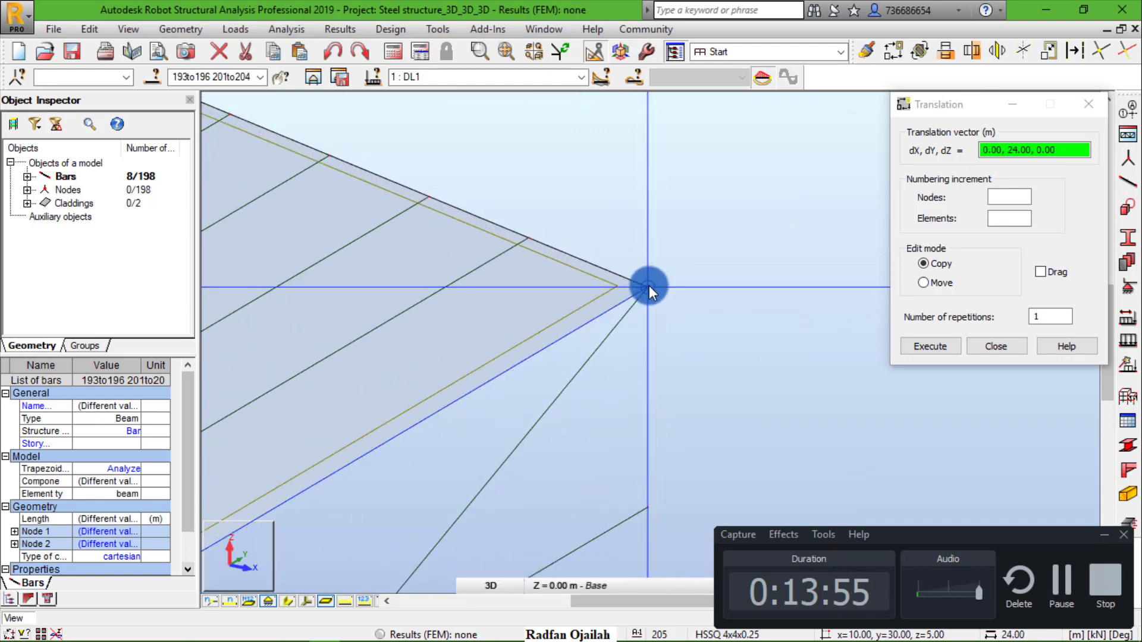
click(648, 285)
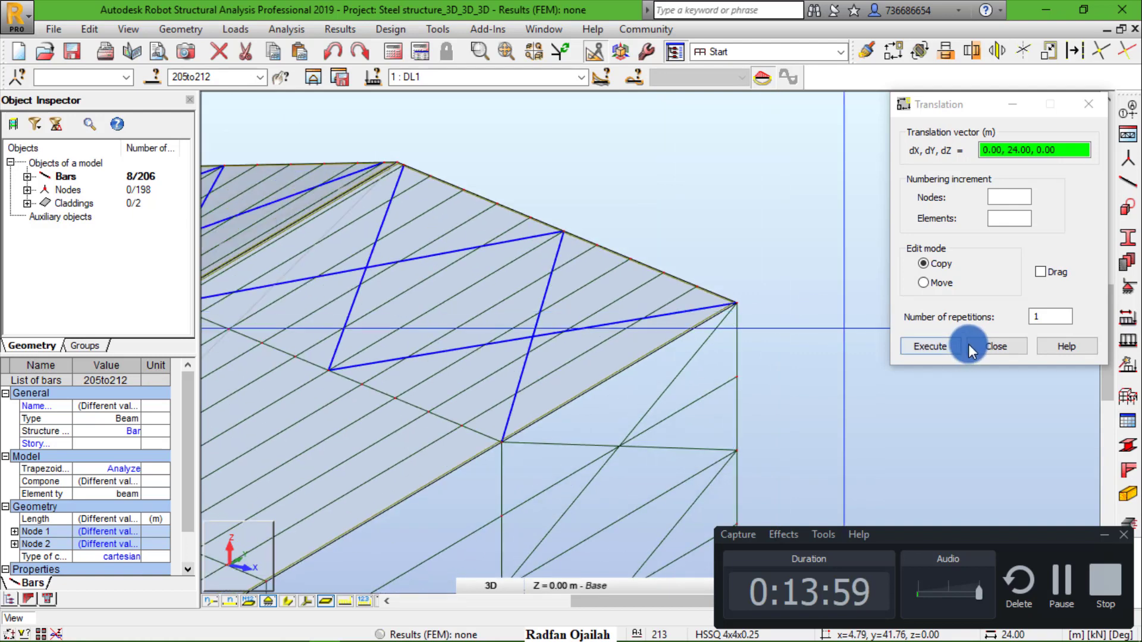
click(972, 350)
scroll(755, 247, down, 4)
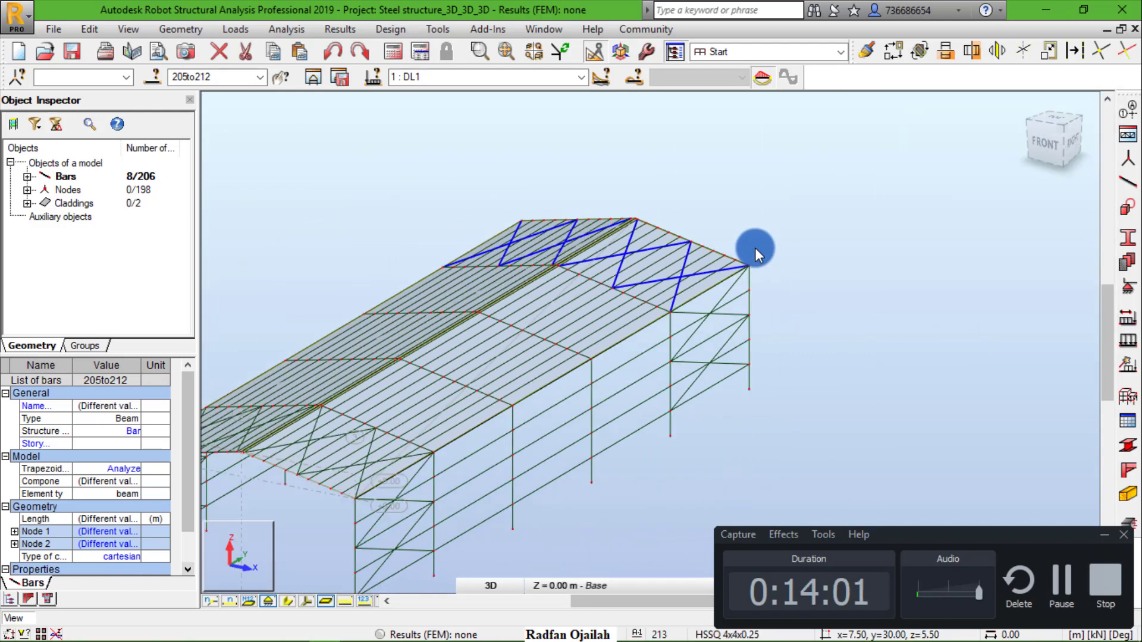
- Review the wall and roof bracing in both end bays on the whole 3D building
click(1026, 109)
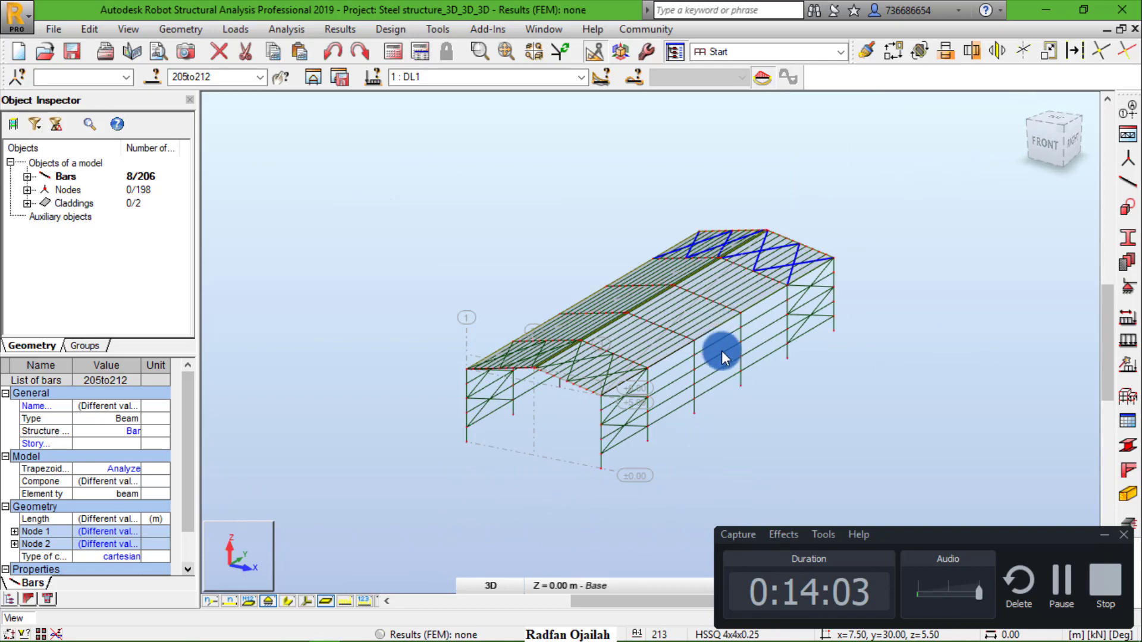
shift+middle_drag(473, 465, 452, 477)
scroll(452, 477, up, 1)
scroll(433, 394, down, 2)
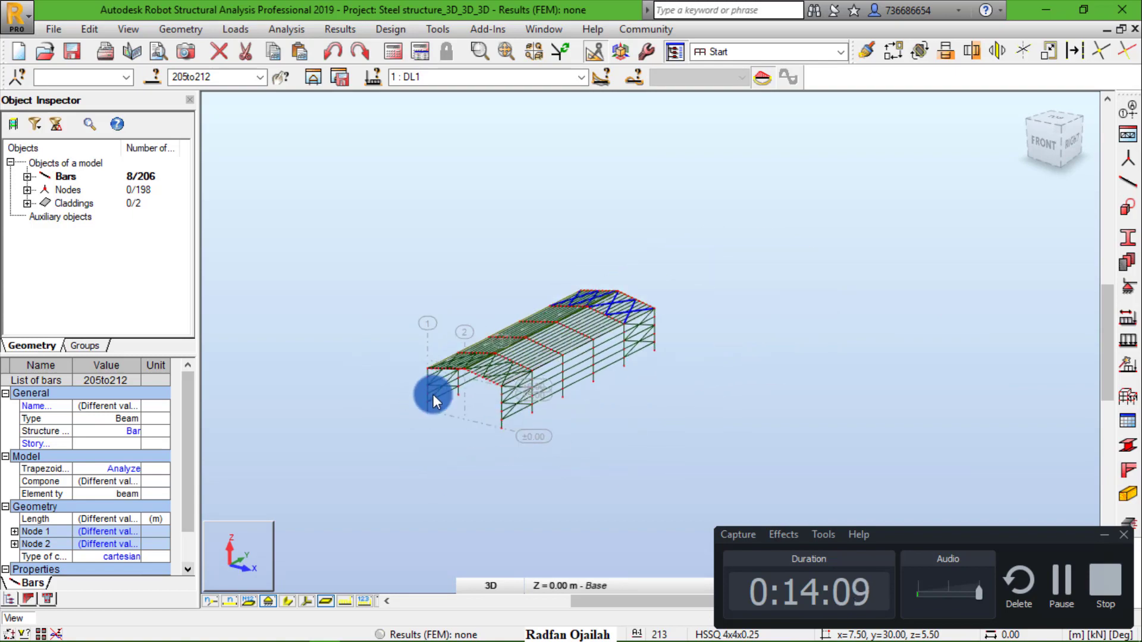
scroll(448, 423, up, 4)
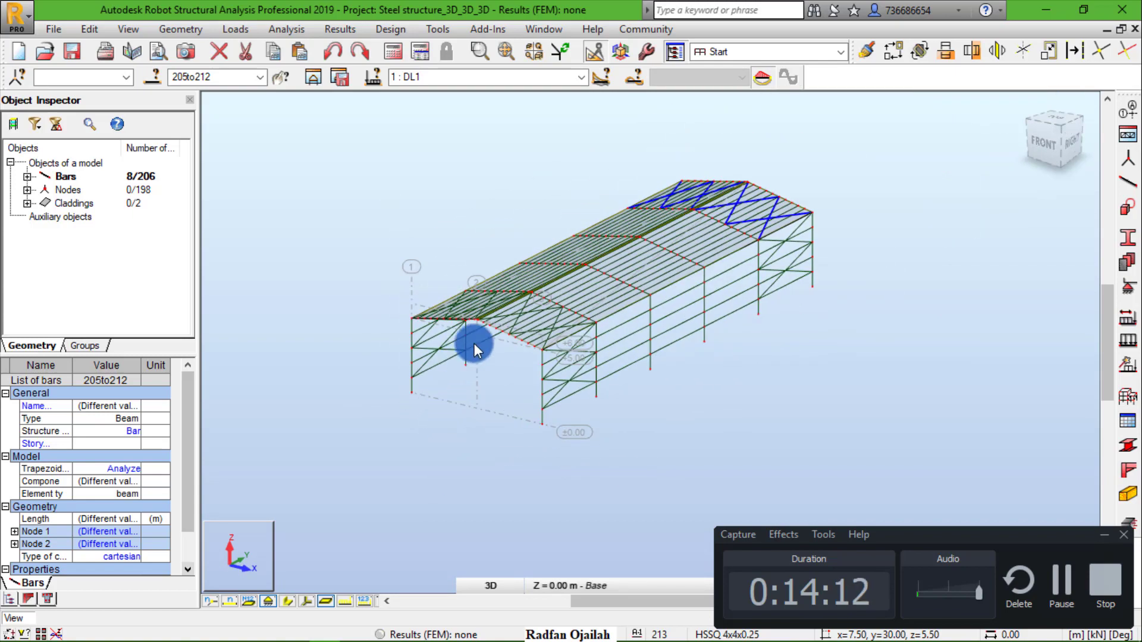
click(559, 407)
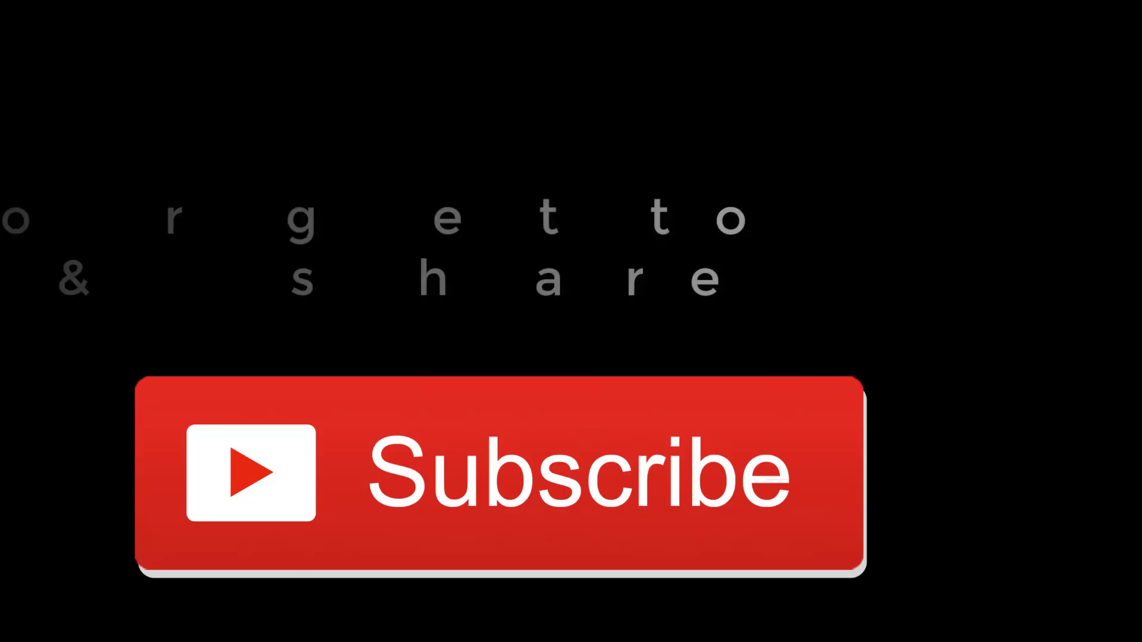